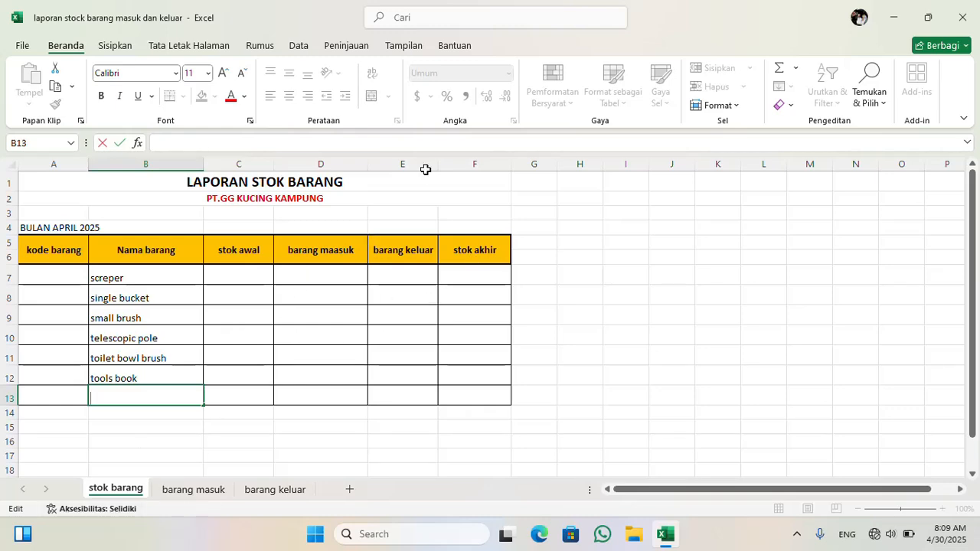
Review the barang masuk and barang keluar sheets, ending back on the stok barang sheet.
{"action": "left_click", "coordinate": [191, 494]}
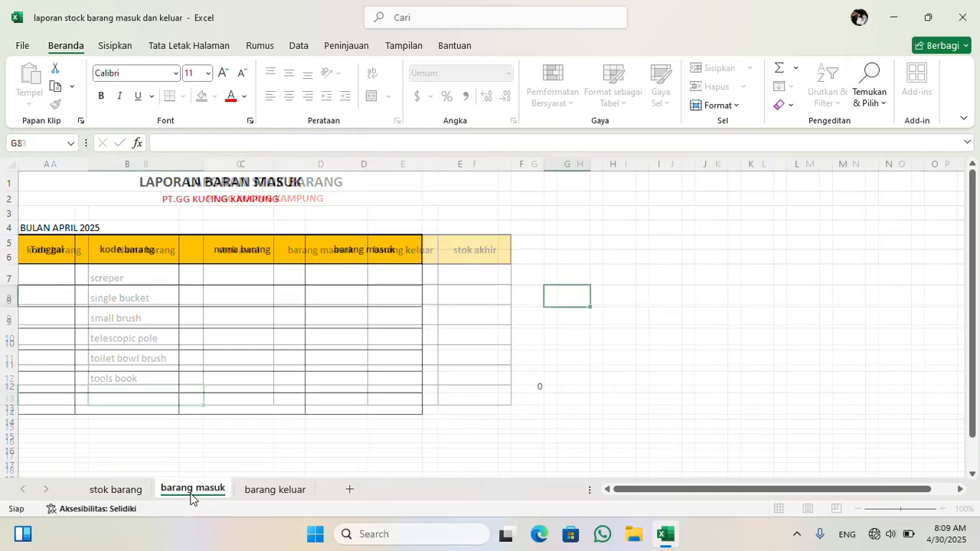
{"action": "left_click", "coordinate": [282, 489]}
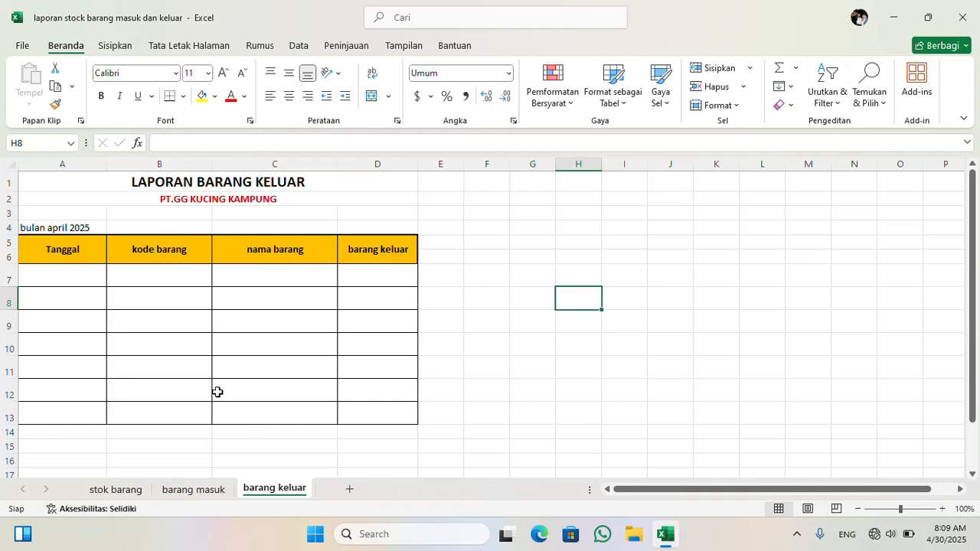
{"action": "left_click", "coordinate": [197, 492]}
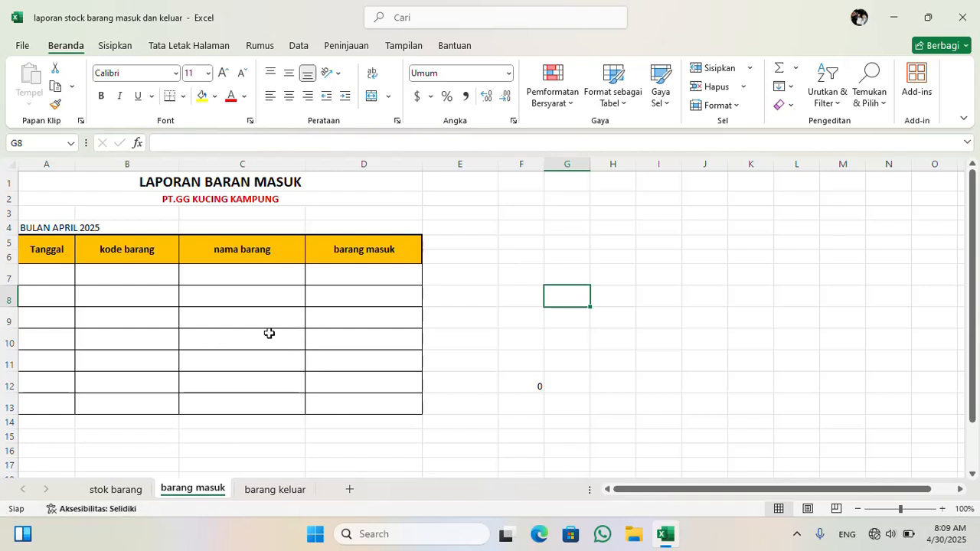
{"action": "left_click", "coordinate": [129, 490]}
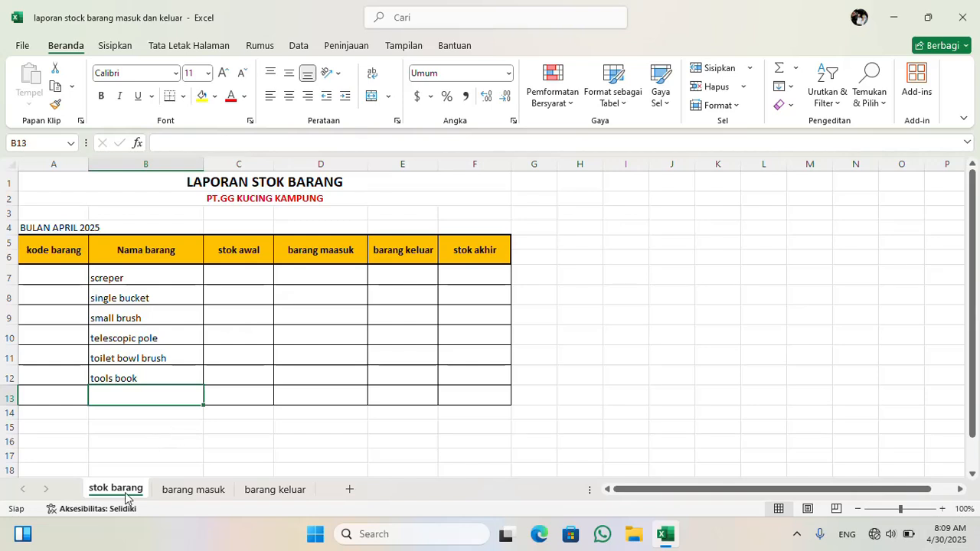
{"action": "left_click_drag", "start_coordinate": [109, 490], "coordinate": [159, 485]}
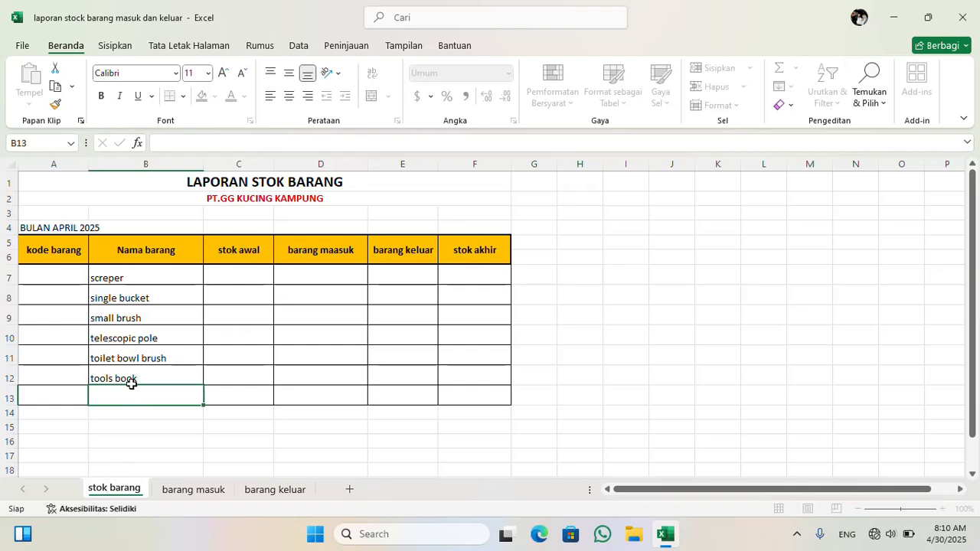
Enter "warning sign" as the last item name in cell B13 of the stok barang sheet.
{"action": "double_click", "coordinate": [153, 401]}
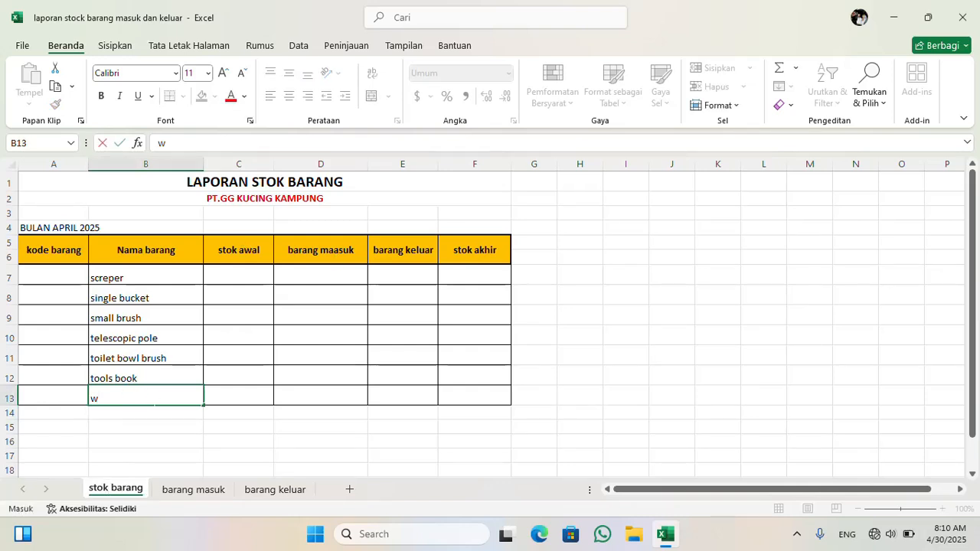
{"action": "type", "text": "warning sign"}
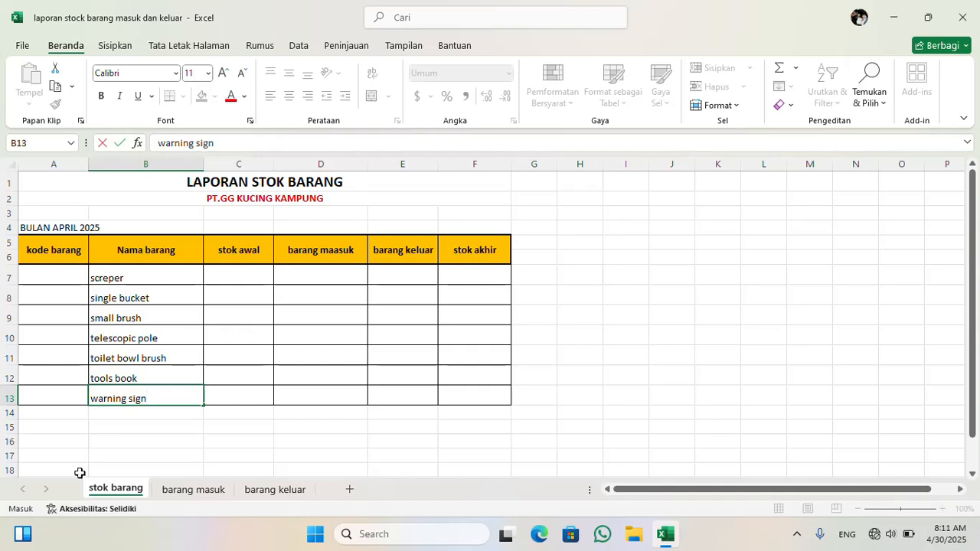
Enter the item code B-101 for screper in cell A7.
{"action": "left_click", "coordinate": [55, 273]}
{"action": "key", "text": "F2"}
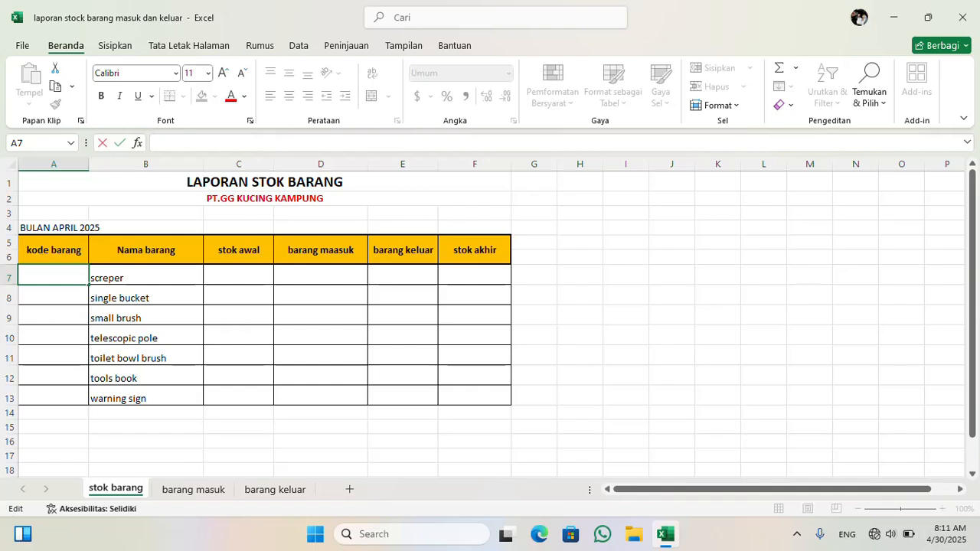
{"action": "type", "text": "b"}
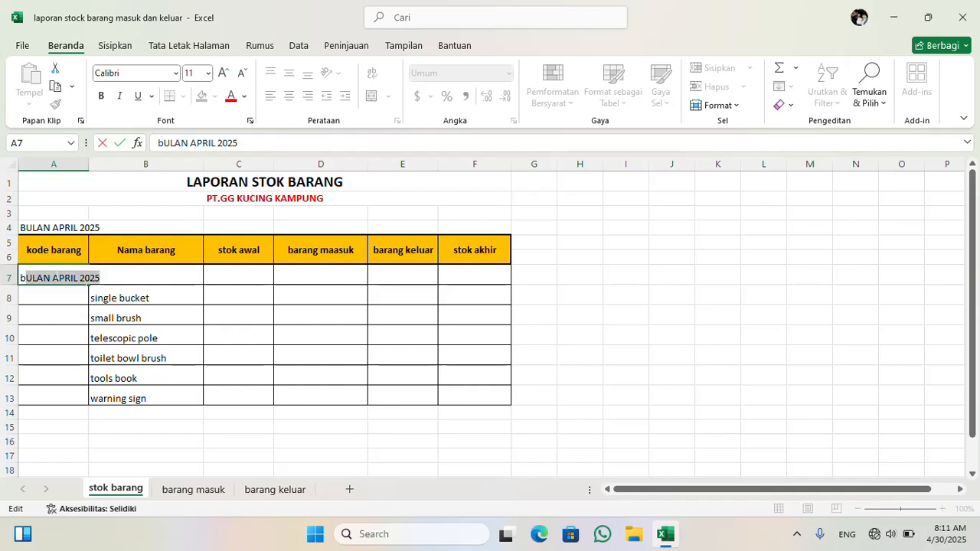
{"action": "key", "text": "BackSpace"}
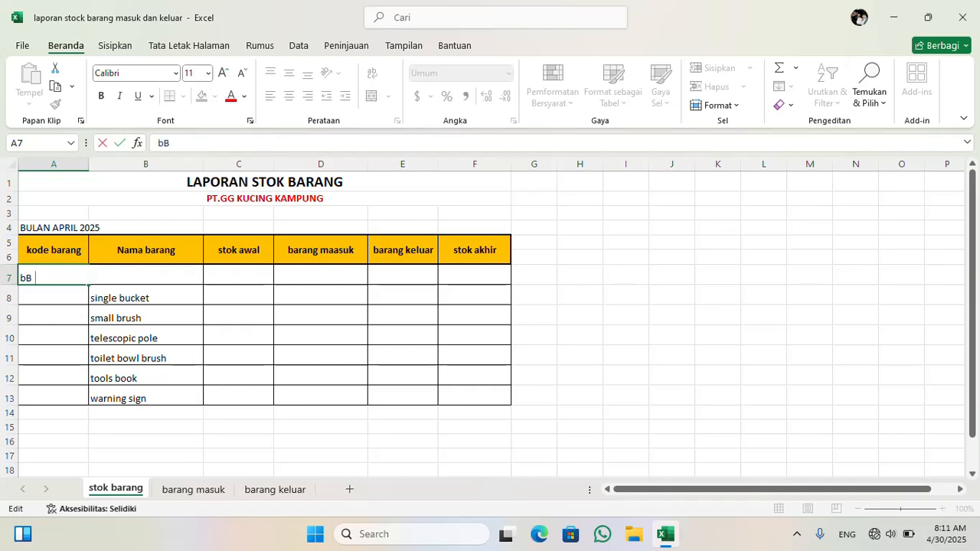
{"action": "key", "text": "BackSpace"}
{"action": "type", "text": "-"}
{"action": "type", "text": "10-1"}
{"action": "key", "text": "BackSpace"}
{"action": "key", "text": "BackSpace"}
{"action": "key", "text": "Return"}
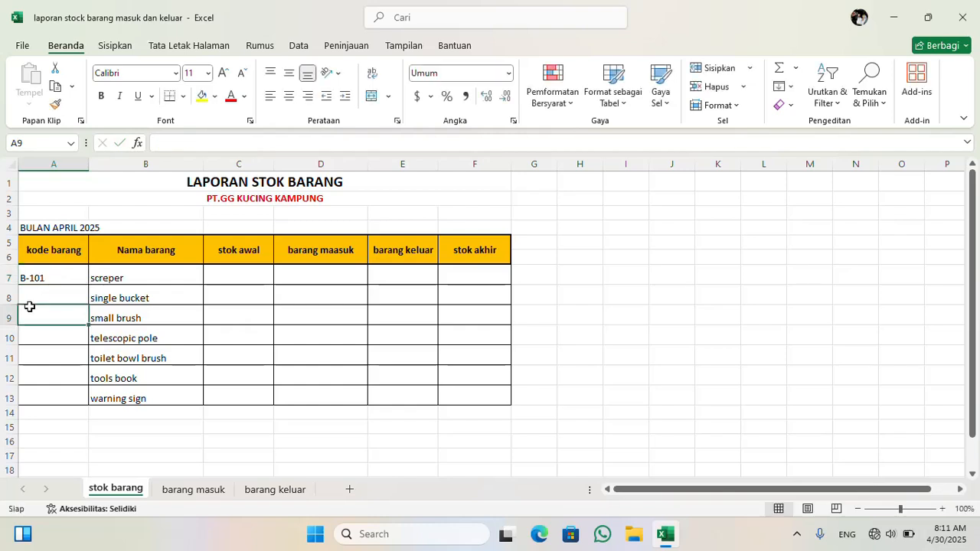
Fill the kode barang series from A7 down to A13, ending at B-107.
{"action": "left_click", "coordinate": [82, 277]}
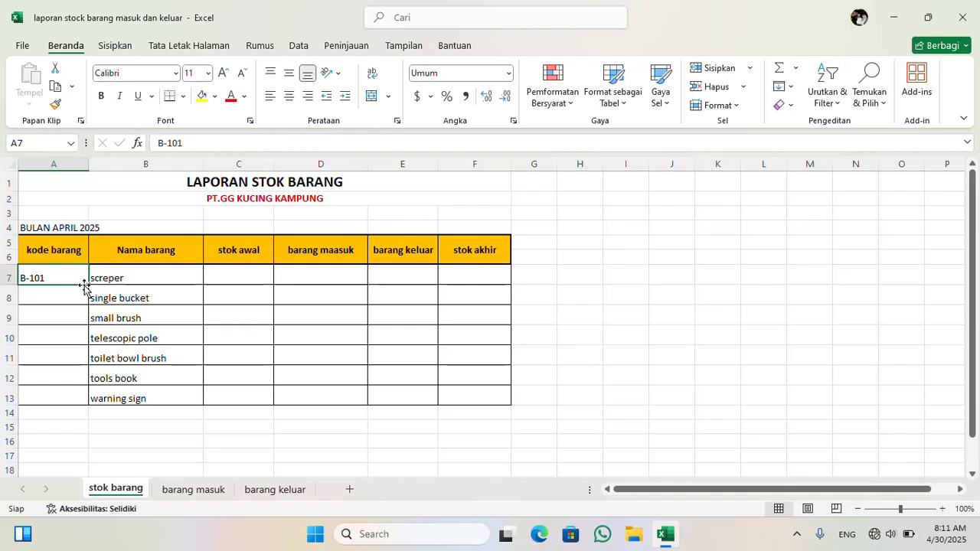
{"action": "left_click_drag", "start_coordinate": [89, 285], "coordinate": [89, 404]}
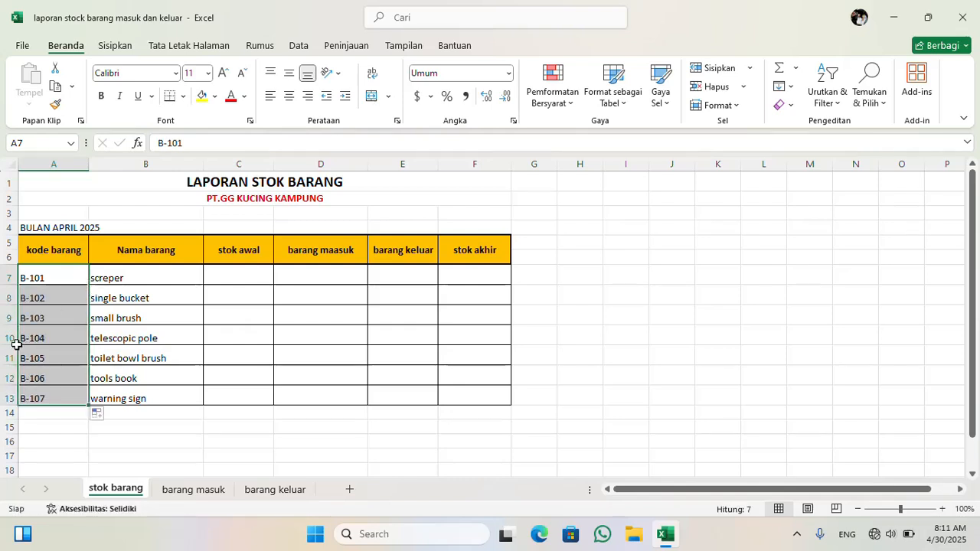
{"action": "left_click", "coordinate": [72, 328]}
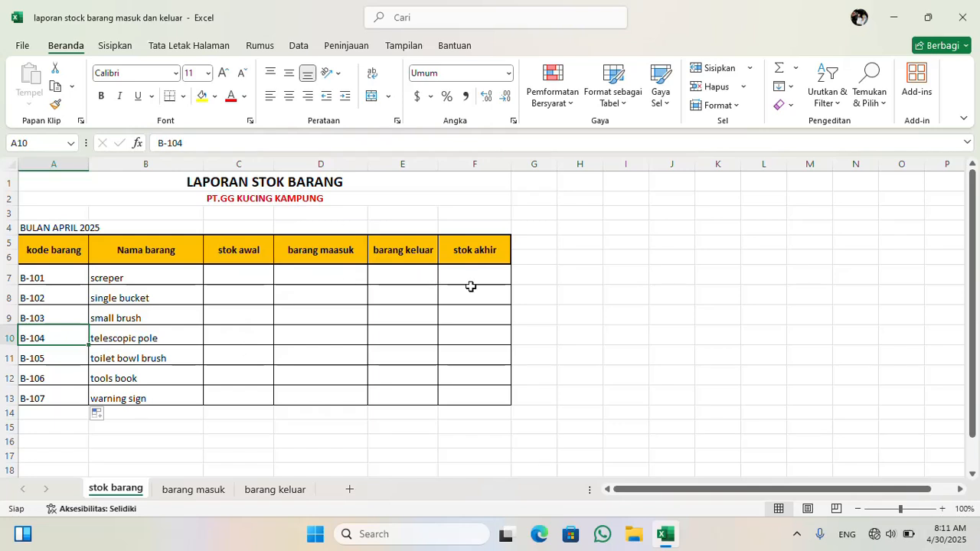
Enter the stok awal values 45, 46 and 47 in cells C7 to C9.
{"action": "double_click", "coordinate": [256, 275]}
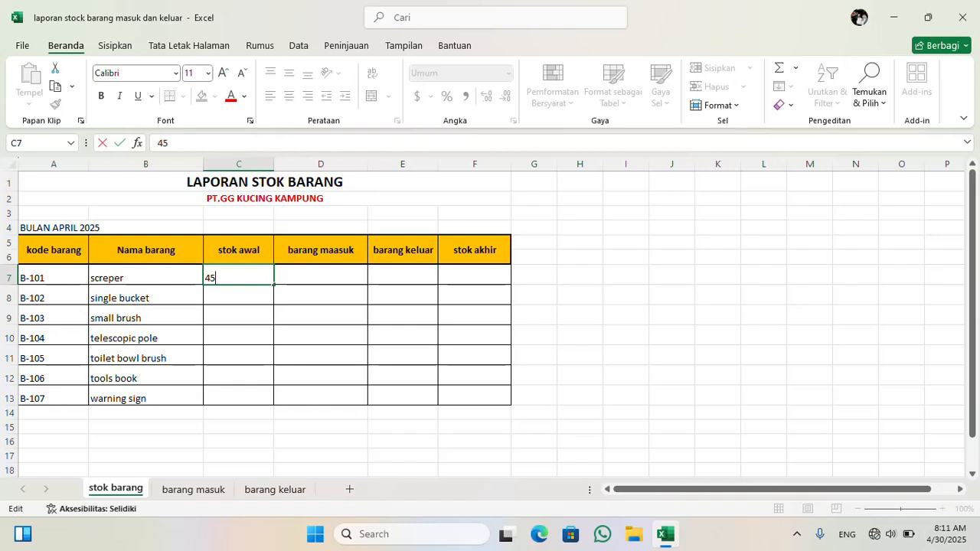
{"action": "key", "text": "Return"}
{"action": "type", "text": "46"}
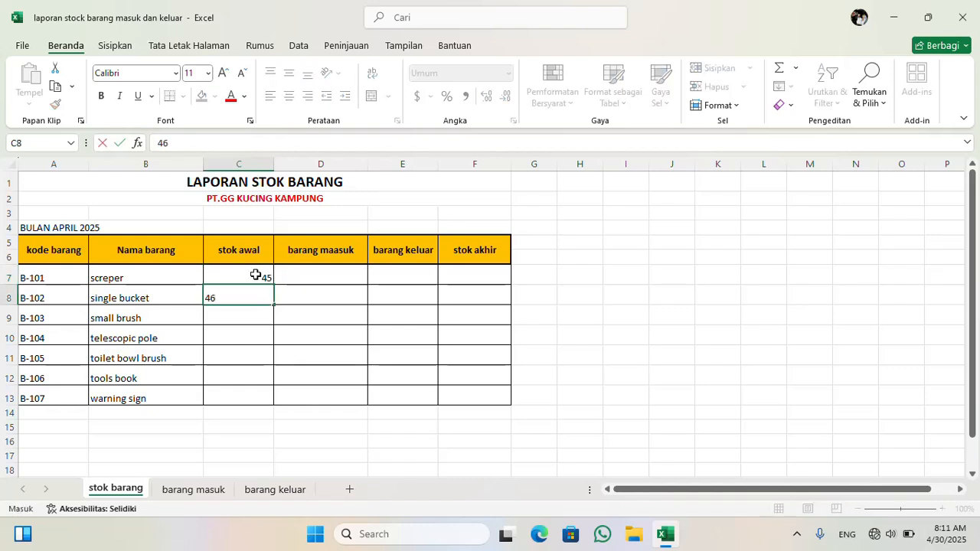
{"action": "key", "text": "Return"}
{"action": "type", "text": "47"}
{"action": "key", "text": "Return"}
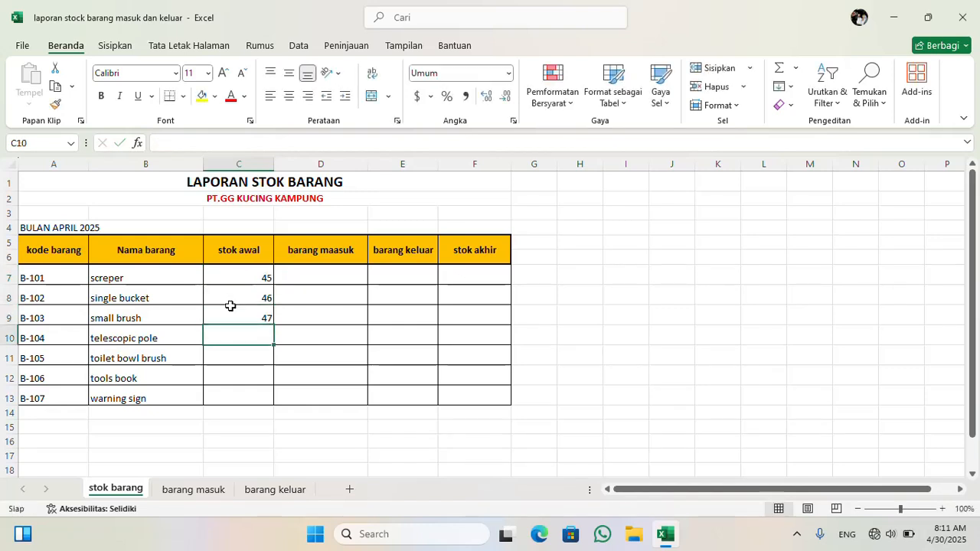
Try to continue the stok awal numbering by filling from C9 alone down to C13.
{"action": "left_click", "coordinate": [240, 319]}
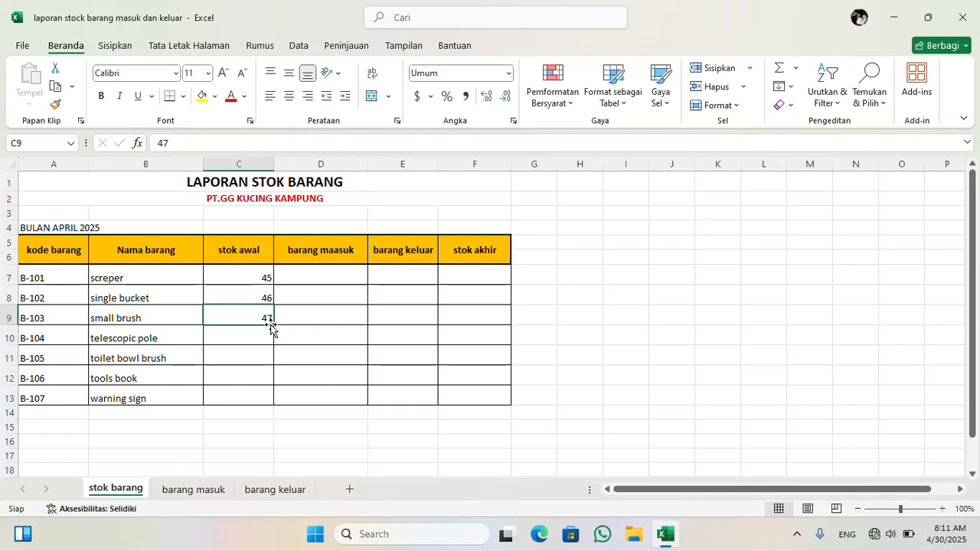
{"action": "left_click_drag", "start_coordinate": [272, 327], "coordinate": [273, 404]}
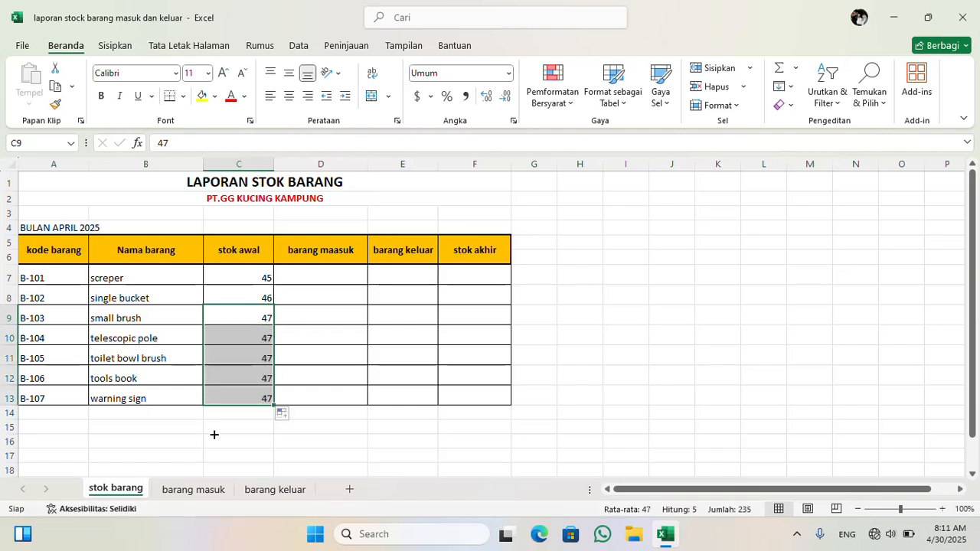
{"action": "left_click", "coordinate": [264, 315]}
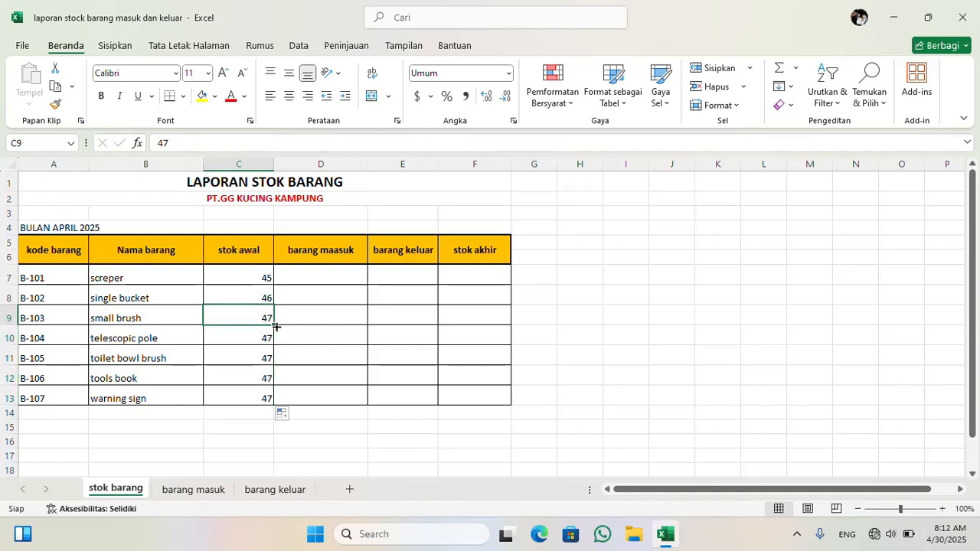
{"action": "left_click_drag", "start_coordinate": [275, 327], "coordinate": [263, 404]}
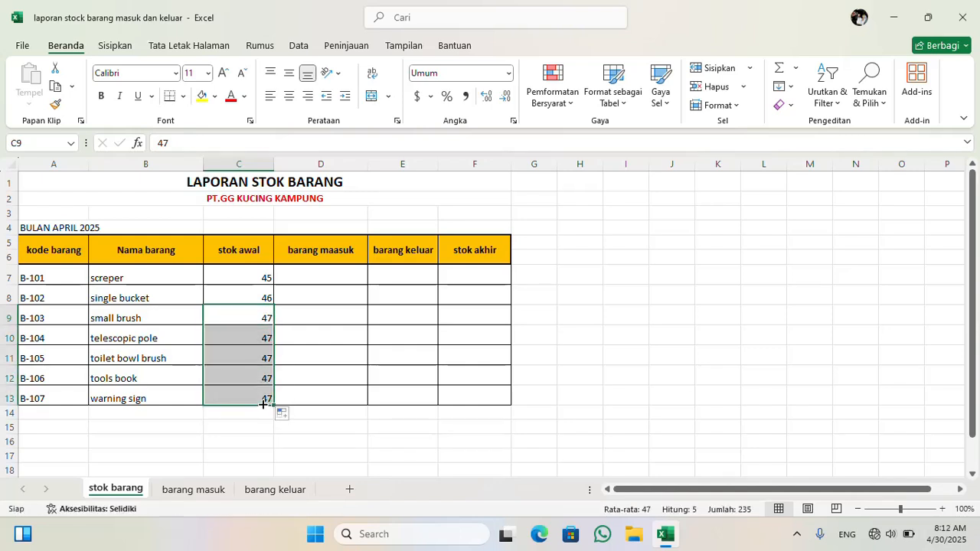
{"action": "double_click", "coordinate": [262, 299]}
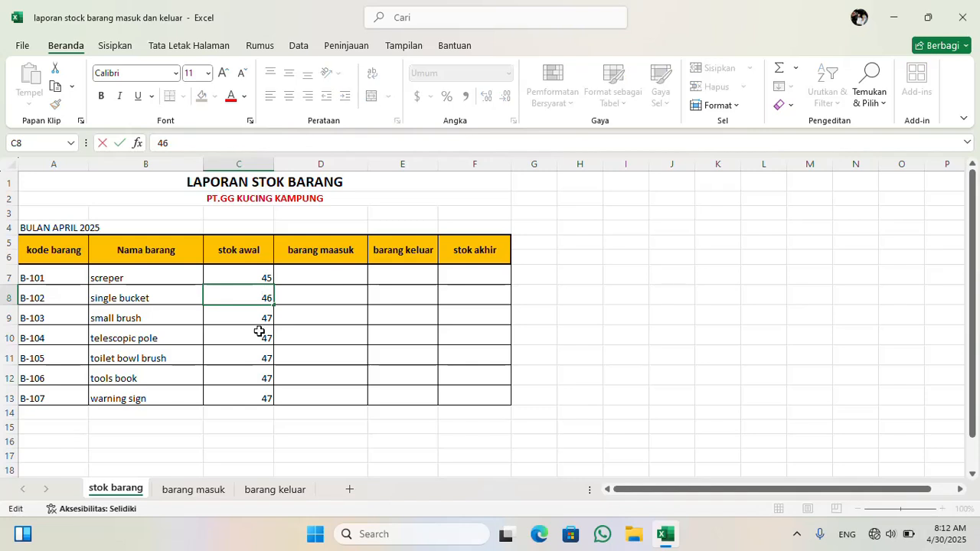
{"action": "left_click", "coordinate": [258, 330]}
Fill the stok awal series from C8:C9 down to C13, ending at 51.
{"action": "left_click_drag", "start_coordinate": [264, 290], "coordinate": [275, 320]}
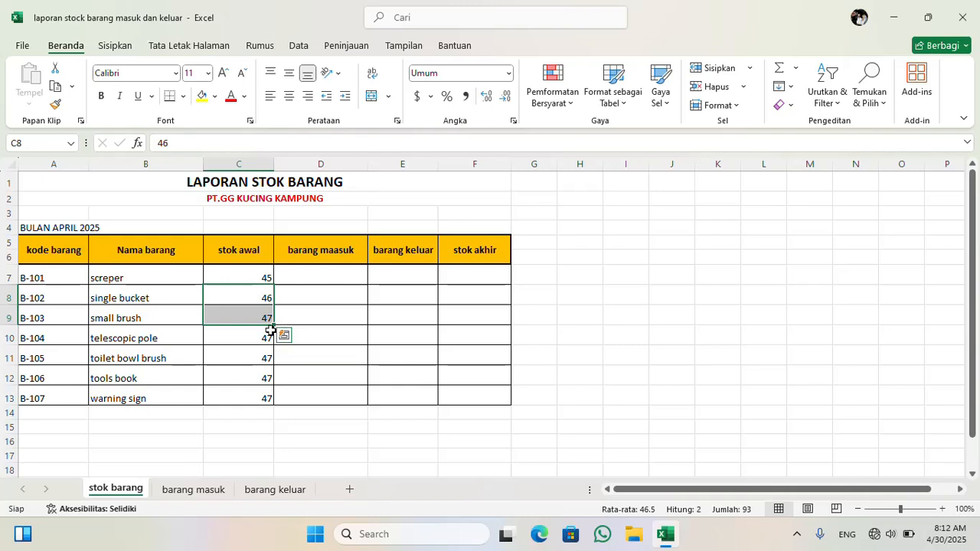
{"action": "left_click_drag", "start_coordinate": [272, 327], "coordinate": [269, 403]}
{"action": "left_click", "coordinate": [588, 352]}
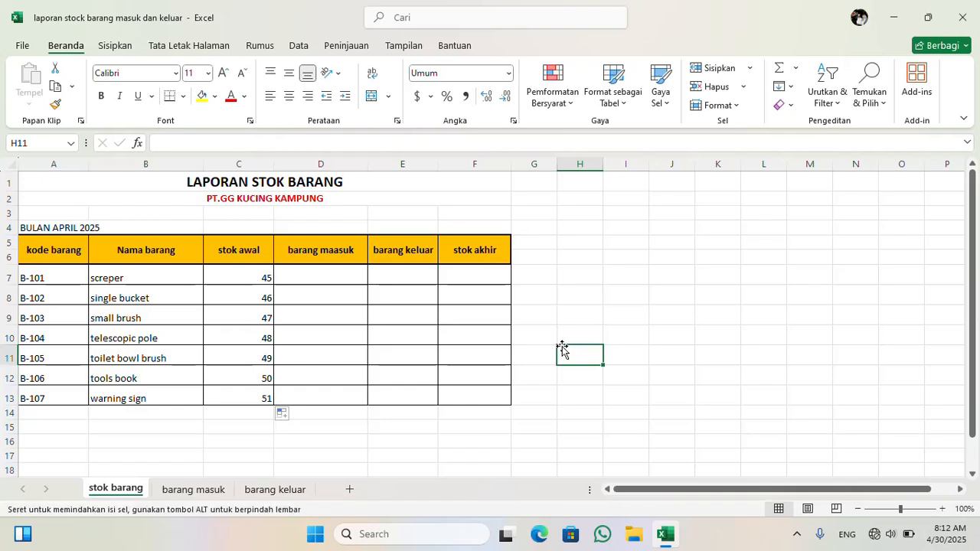
Enter the stok akhir formula =C7+D7-E7 in cell F7.
{"action": "left_click", "coordinate": [486, 280]}
{"action": "type", "text": "="}
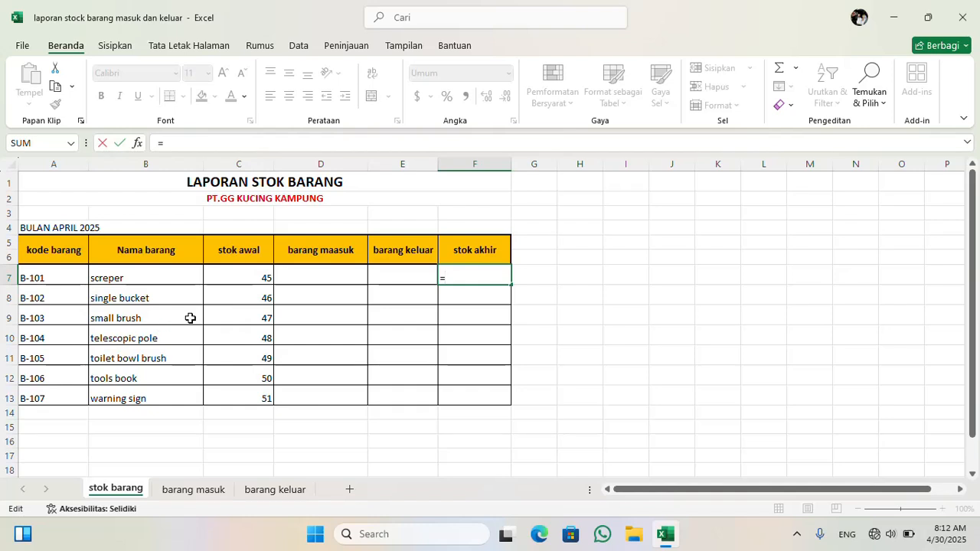
{"action": "left_click", "coordinate": [239, 278]}
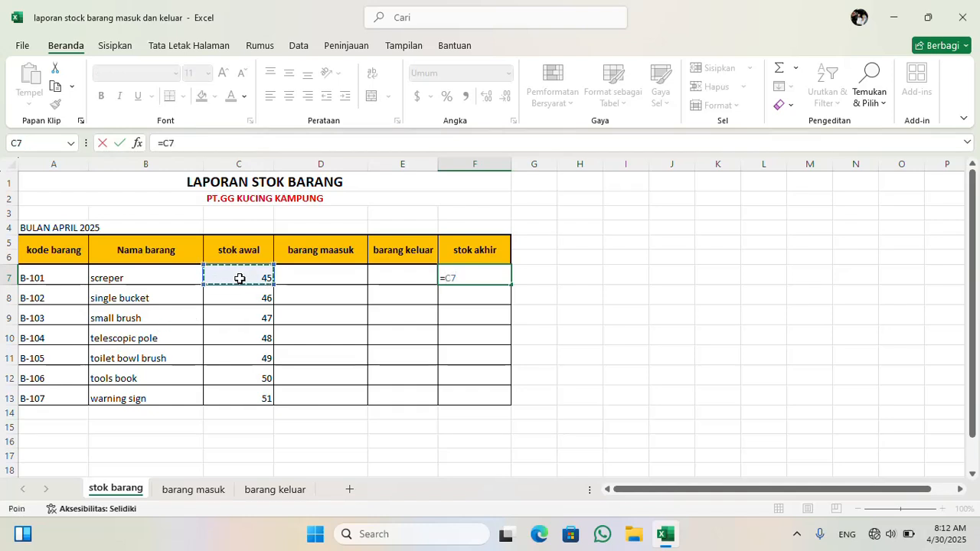
{"action": "type", "text": "+"}
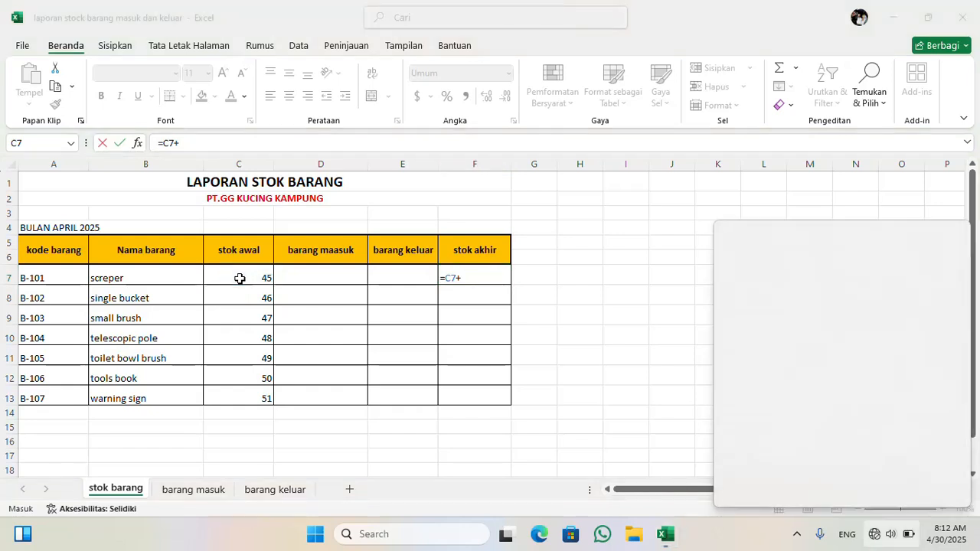
{"action": "left_click", "coordinate": [584, 260]}
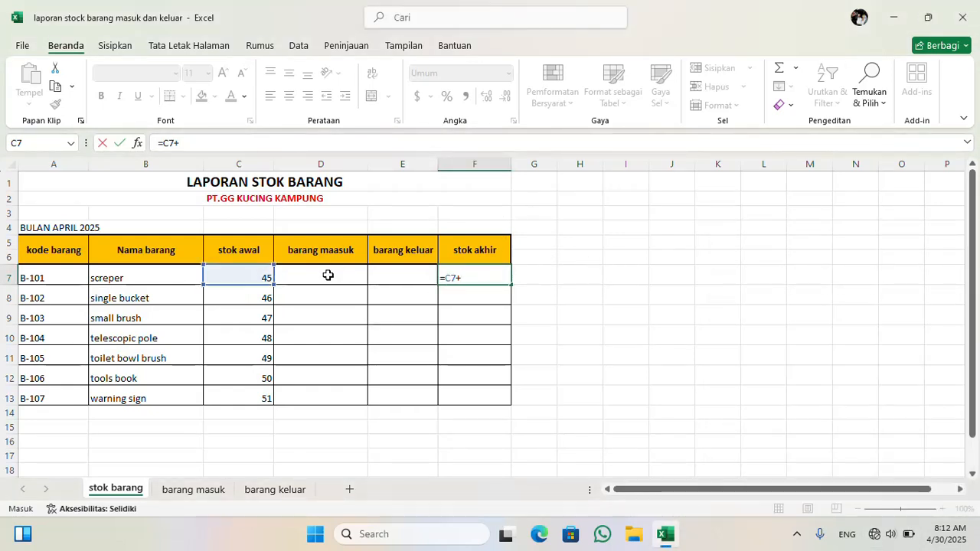
{"action": "left_click", "coordinate": [328, 274]}
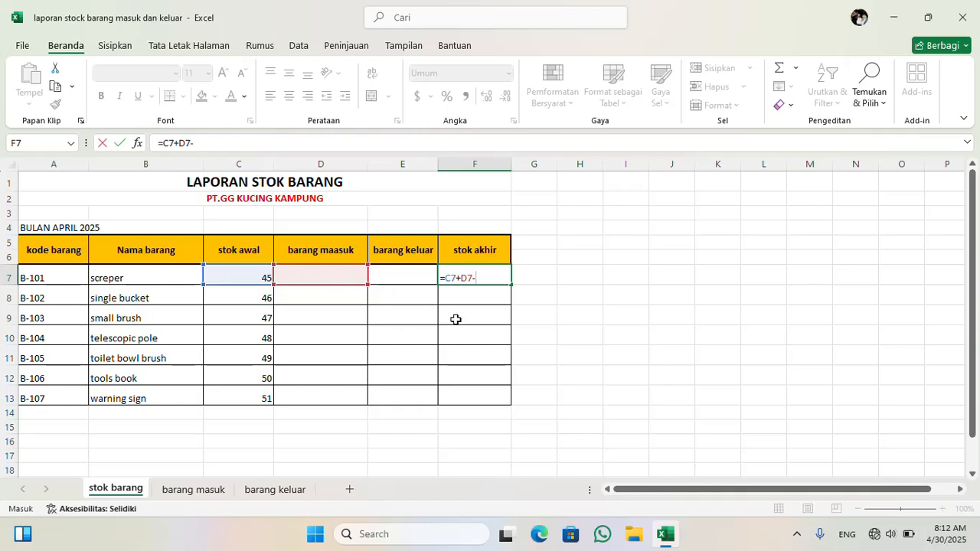
{"action": "left_click", "coordinate": [411, 277]}
{"action": "key", "text": "Return"}
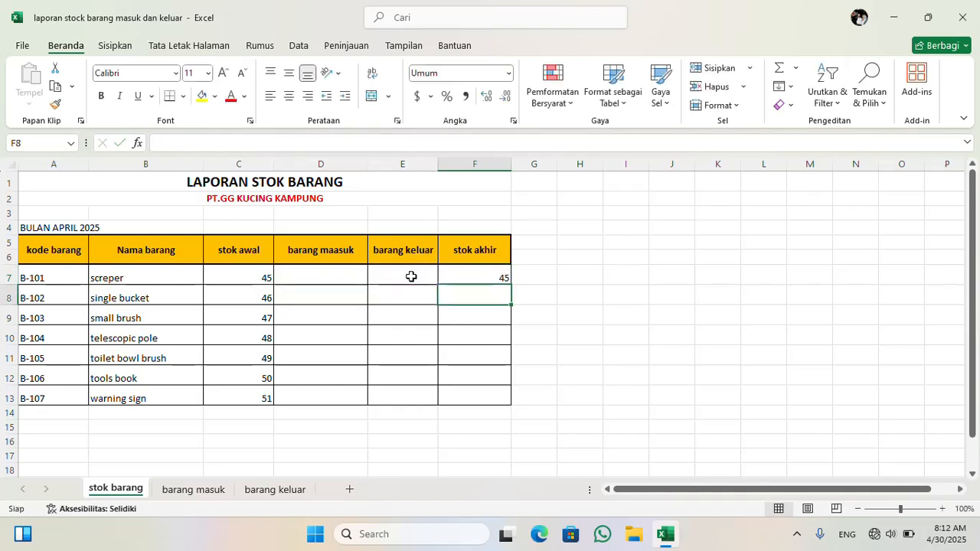
Copy the stok akhir formula from F7 down through F13.
{"action": "left_click", "coordinate": [421, 274]}
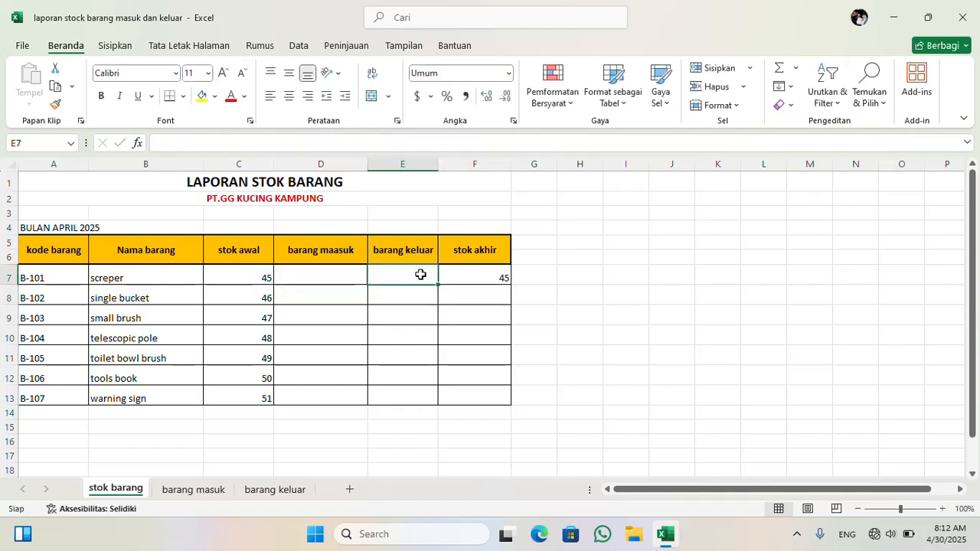
{"action": "left_click", "coordinate": [505, 276]}
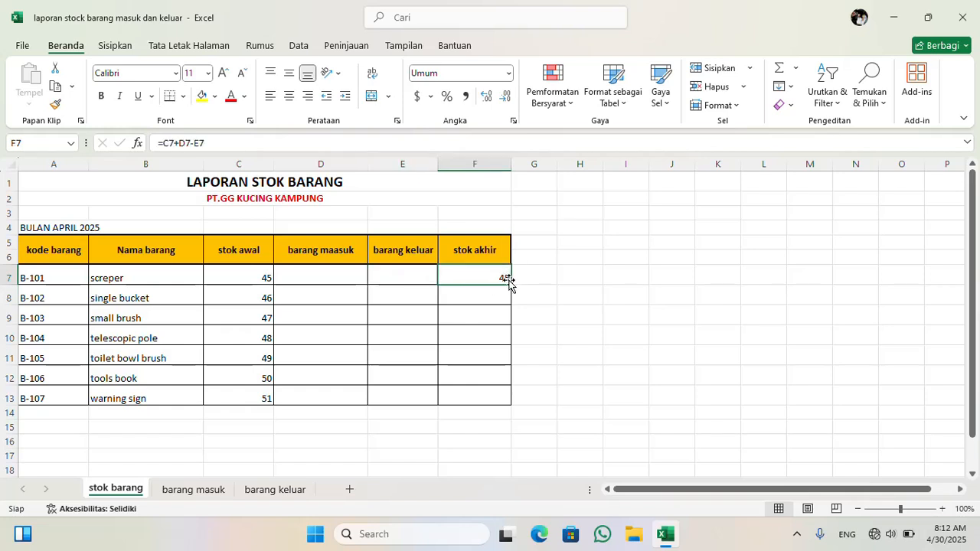
{"action": "double_click", "coordinate": [511, 284]}
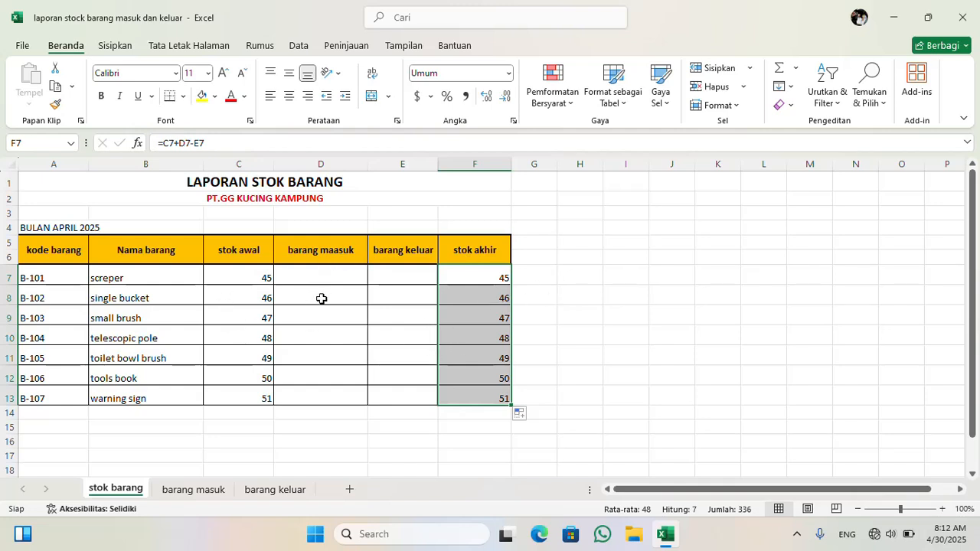
Enter 12 as the incoming quantity for screper in cell D7.
{"action": "double_click", "coordinate": [327, 272]}
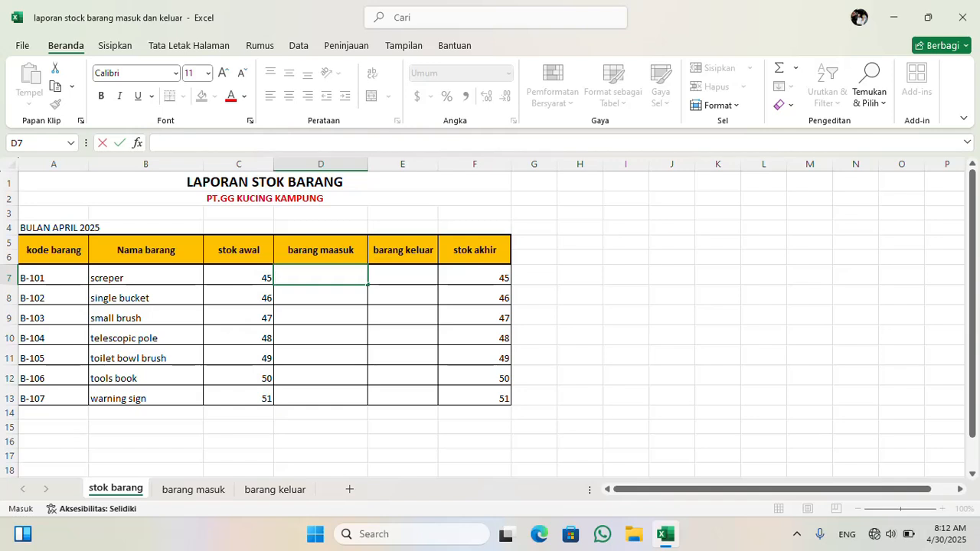
{"action": "type", "text": "12"}
{"action": "key", "text": "Return"}
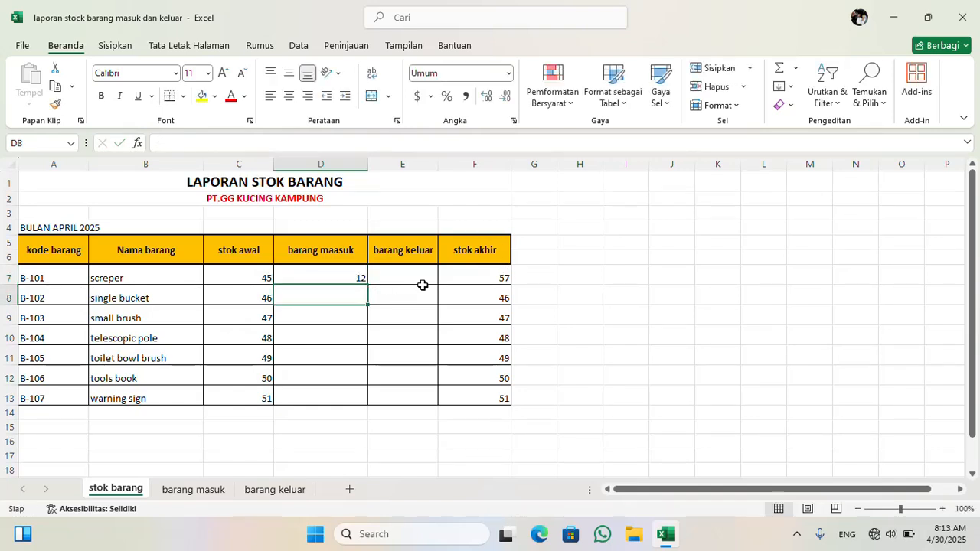
Enter 10 as the outgoing quantity for screper in cell E7.
{"action": "left_click", "coordinate": [423, 281]}
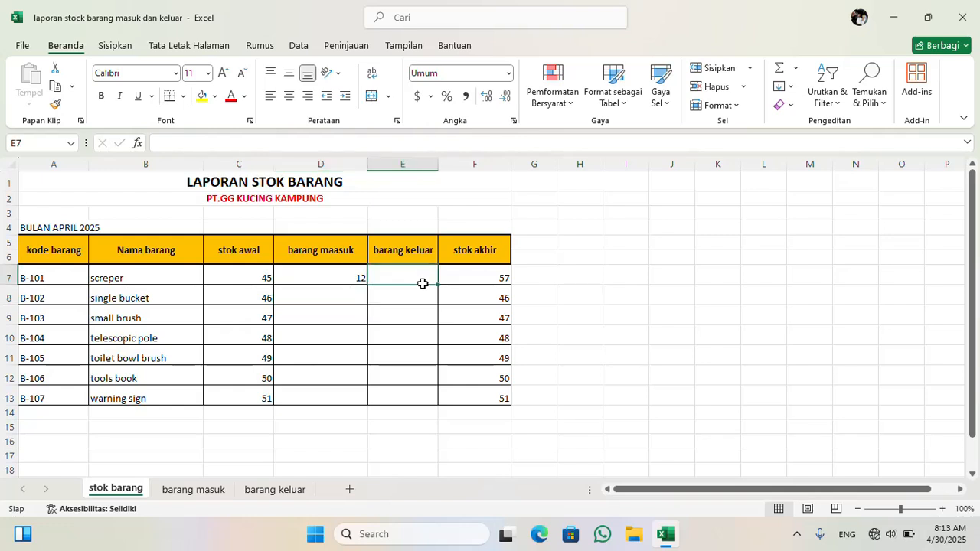
{"action": "double_click", "coordinate": [425, 280]}
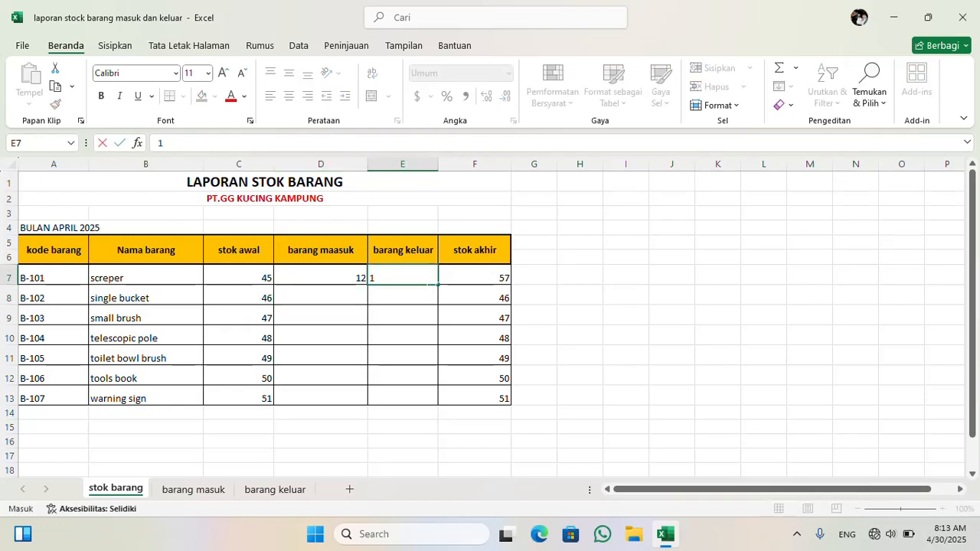
{"action": "type", "text": "10"}
{"action": "key", "text": "Return"}
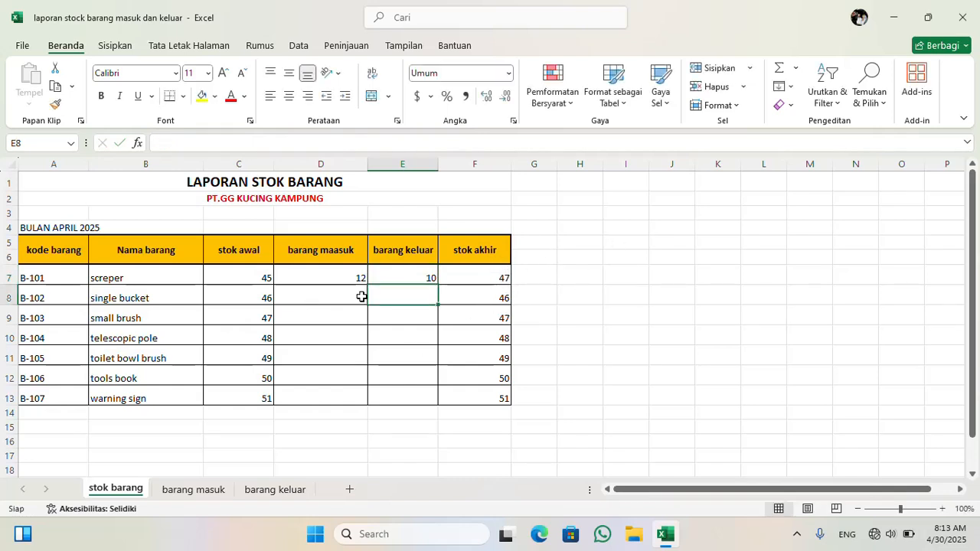
Clear the incoming and outgoing quantities for screper in cells D7 and E7.
{"action": "double_click", "coordinate": [344, 272]}
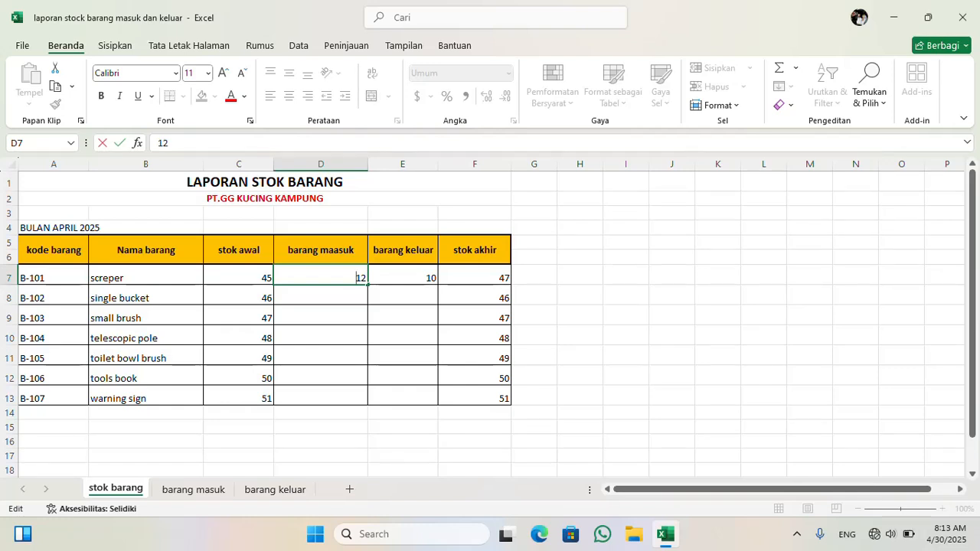
{"action": "double_click", "coordinate": [361, 278]}
{"action": "key", "text": "BackSpace"}
{"action": "left_click", "coordinate": [404, 272]}
{"action": "double_click", "coordinate": [431, 278]}
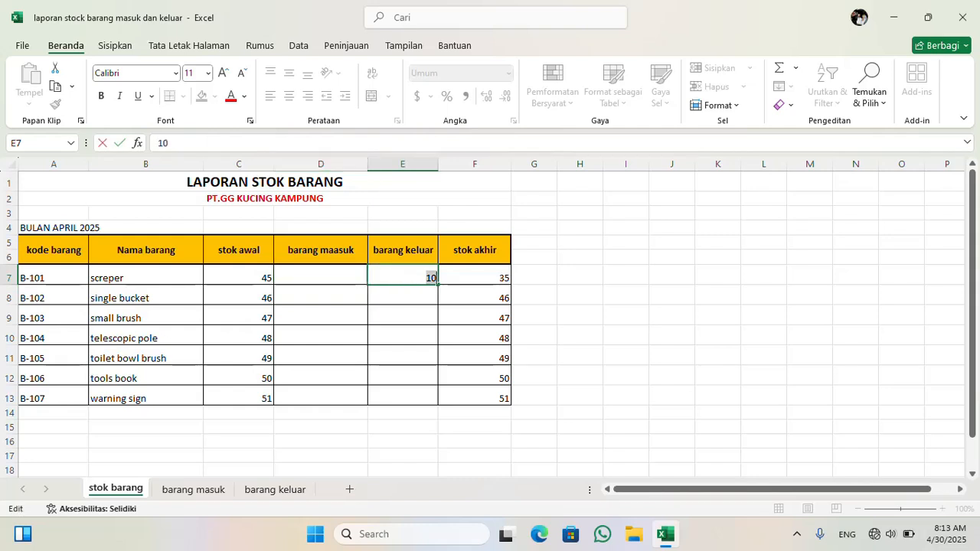
{"action": "key", "text": "BackSpace"}
On the barang masuk sheet, note the function names vlookup in cell E5 and sumif in E6.
{"action": "left_click", "coordinate": [206, 487]}
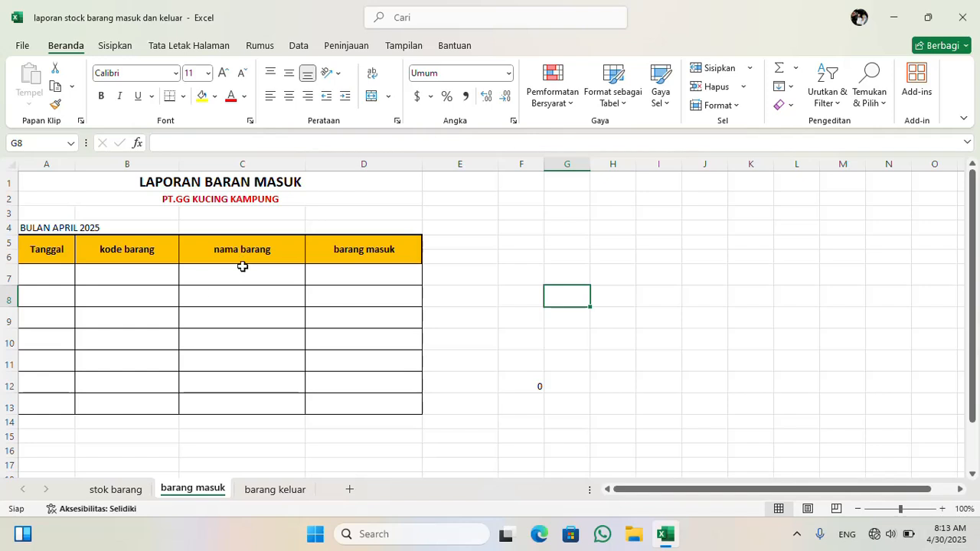
{"action": "left_click", "coordinate": [482, 238]}
{"action": "key", "text": "F2"}
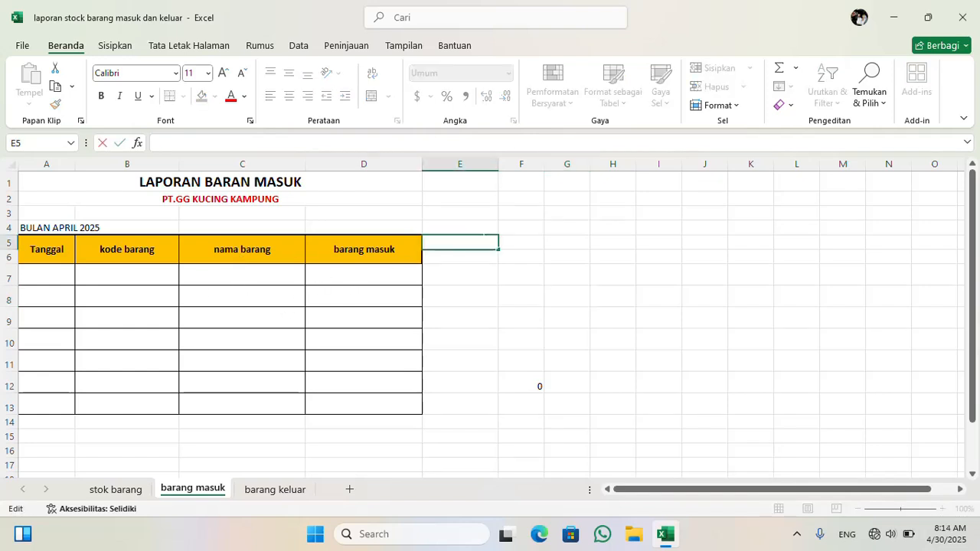
{"action": "type", "text": "vlookup"}
{"action": "left_click", "coordinate": [457, 254]}
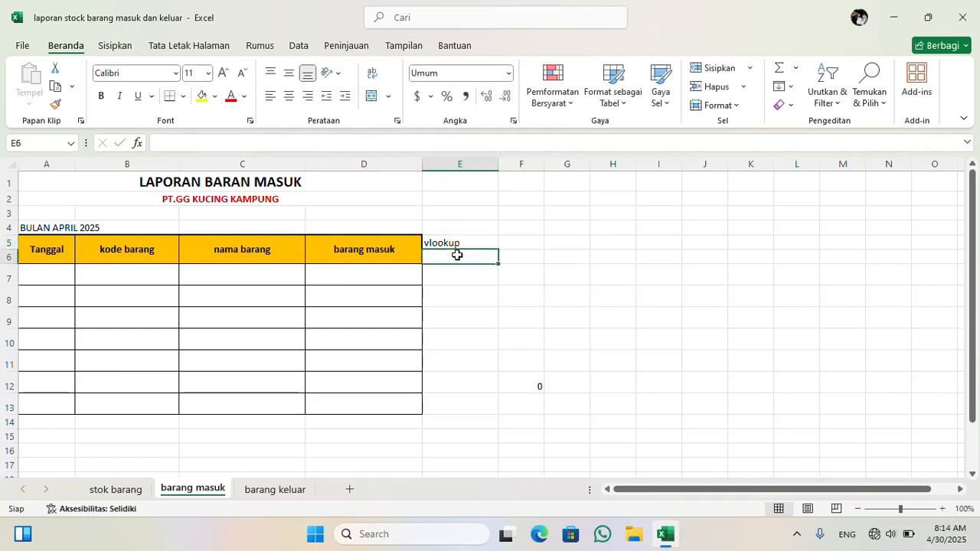
{"action": "type", "text": "sumif"}
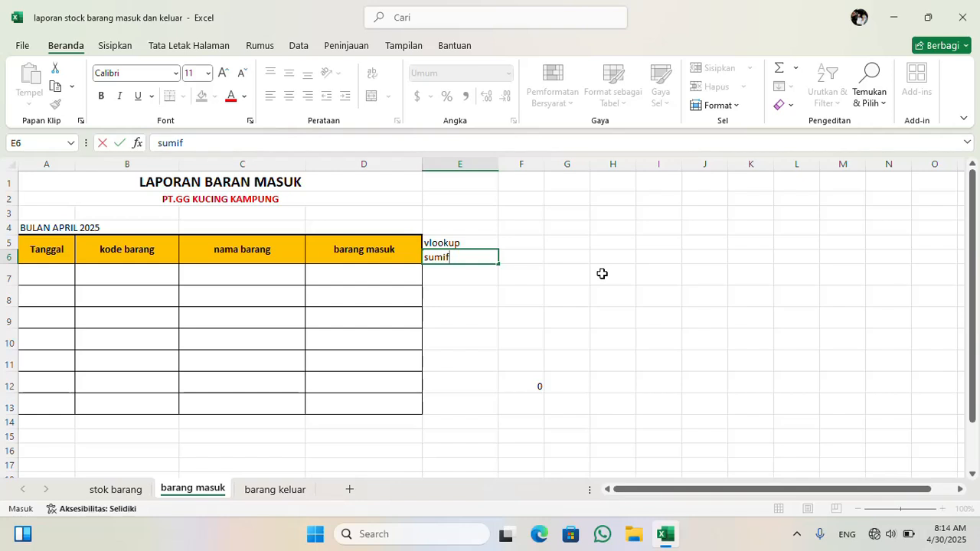
{"action": "double_click", "coordinate": [209, 277]}
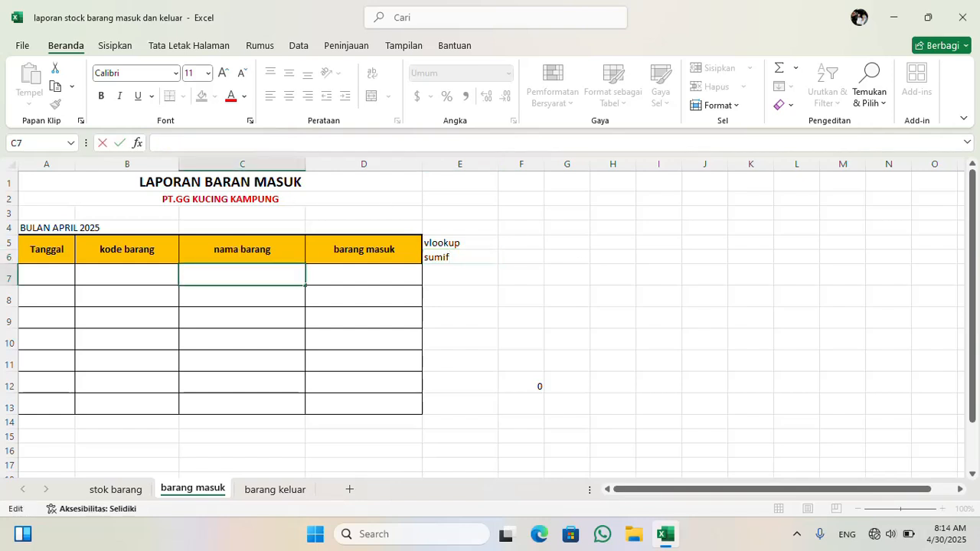
{"action": "type", "text": "="}
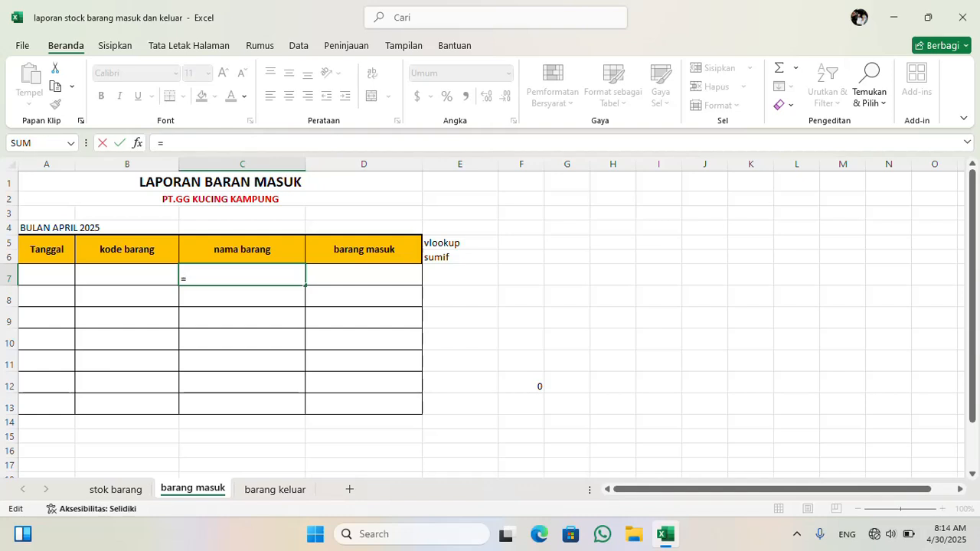
{"action": "type", "text": "vl"}
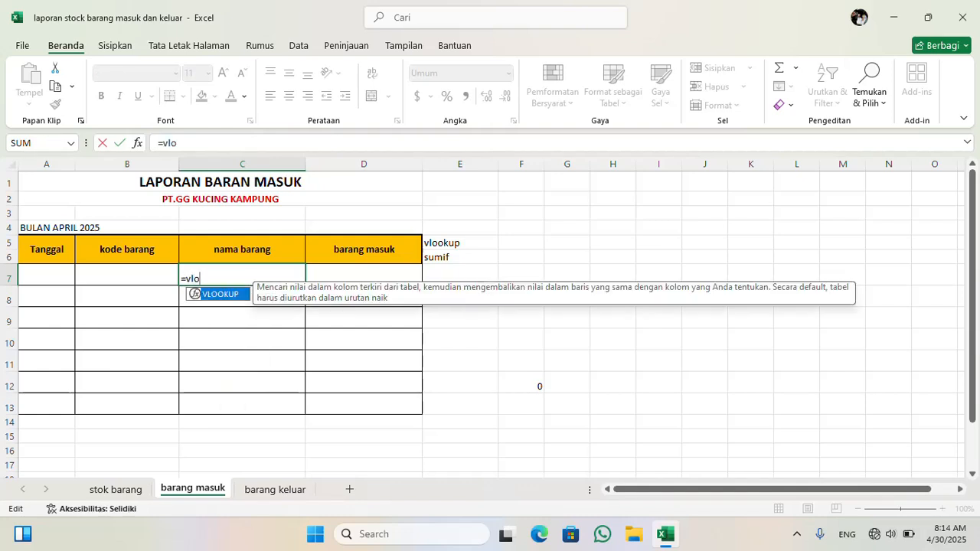
{"action": "type", "text": "o"}
{"action": "double_click", "coordinate": [234, 294]}
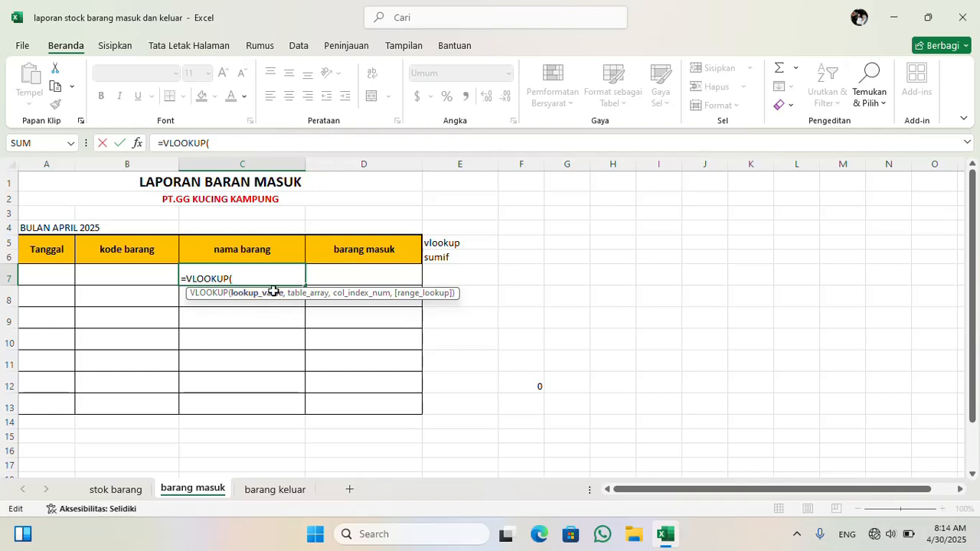
{"action": "left_click", "coordinate": [141, 269]}
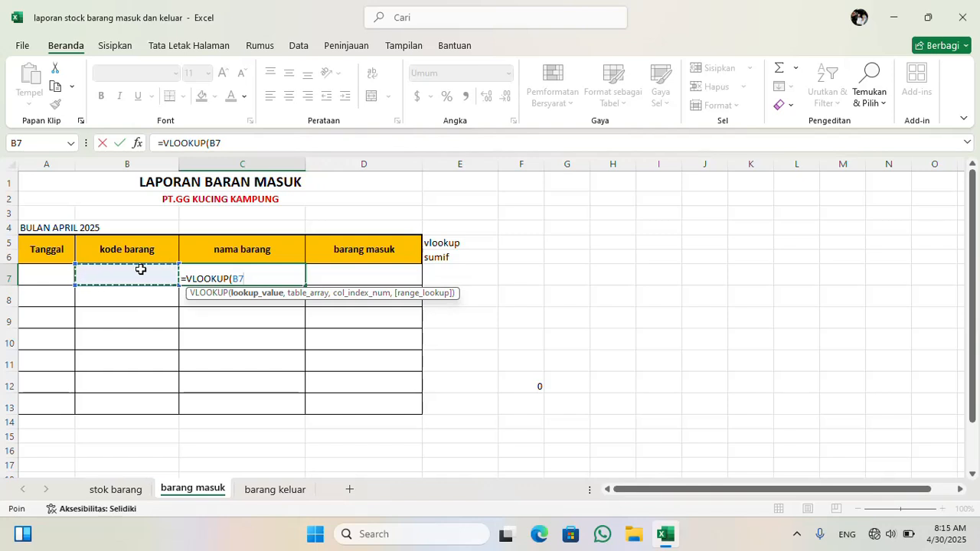
{"action": "type", "text": ","}
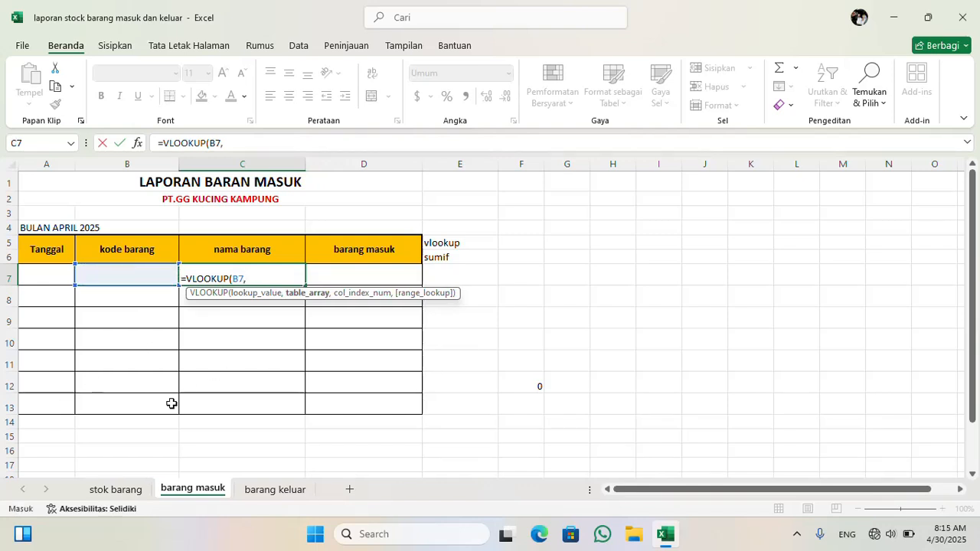
{"action": "left_click", "coordinate": [115, 490]}
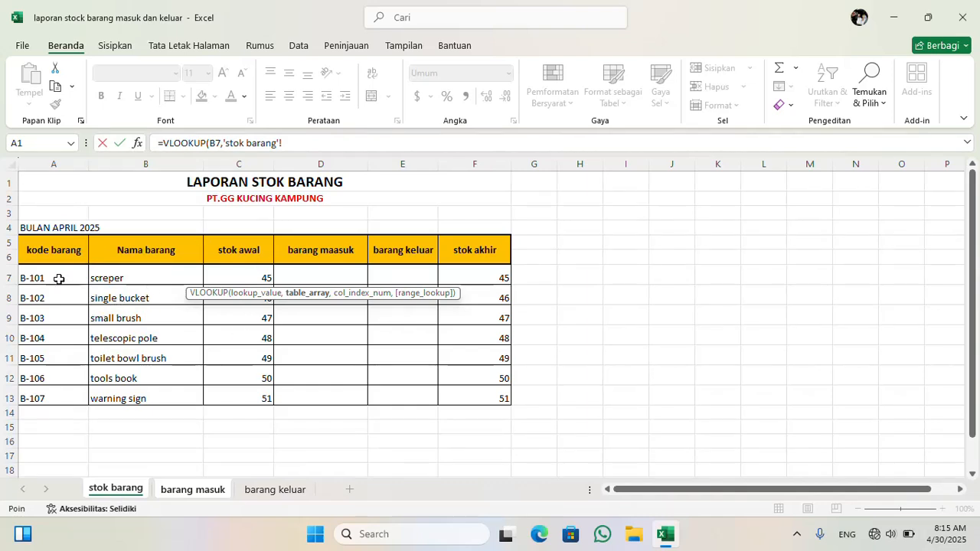
{"action": "left_click_drag", "start_coordinate": [55, 273], "coordinate": [168, 395]}
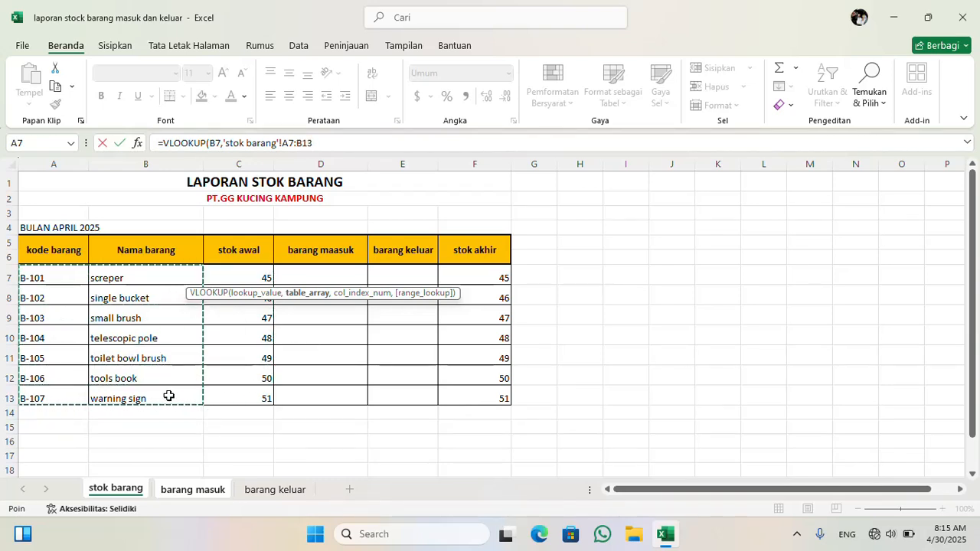
{"action": "type", "text": "4"}
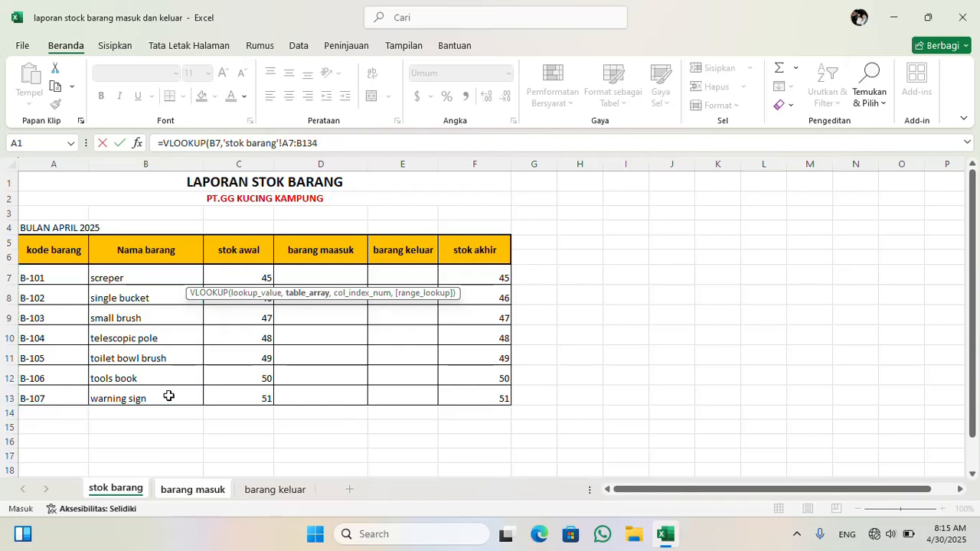
{"action": "left_click", "coordinate": [176, 487]}
{"action": "key", "text": "Return"}
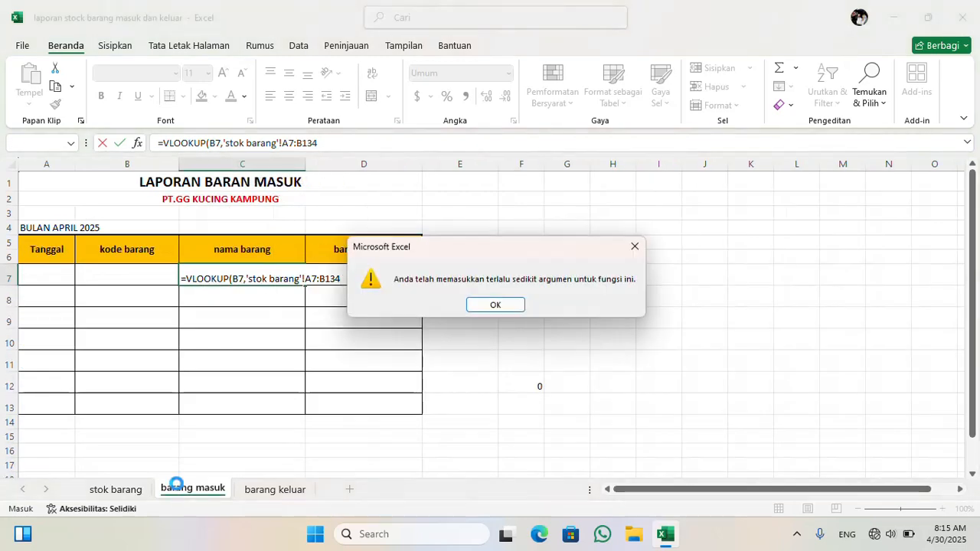
{"action": "left_click", "coordinate": [496, 305]}
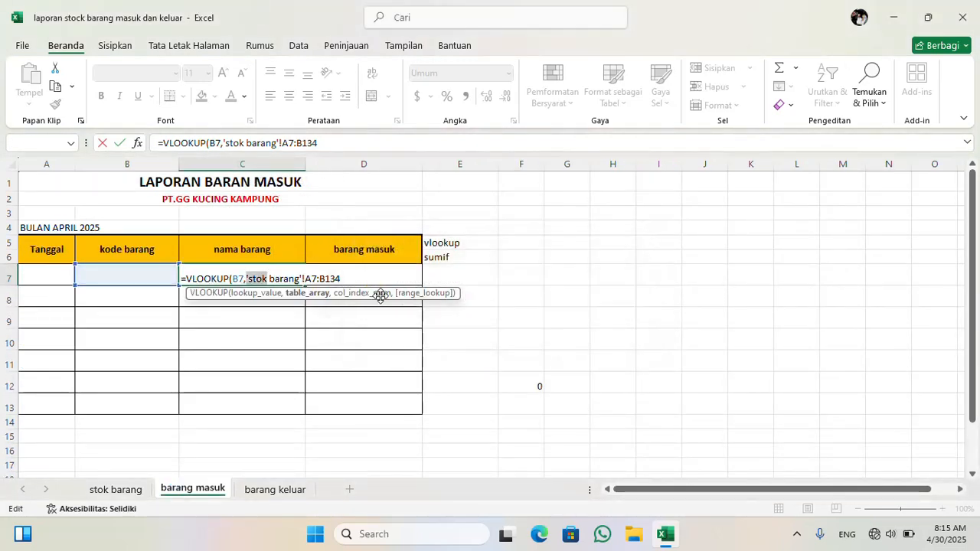
{"action": "key", "text": "BackSpace"}
{"action": "key", "text": "BackSpace"}
{"action": "key", "text": "BackSpace"}
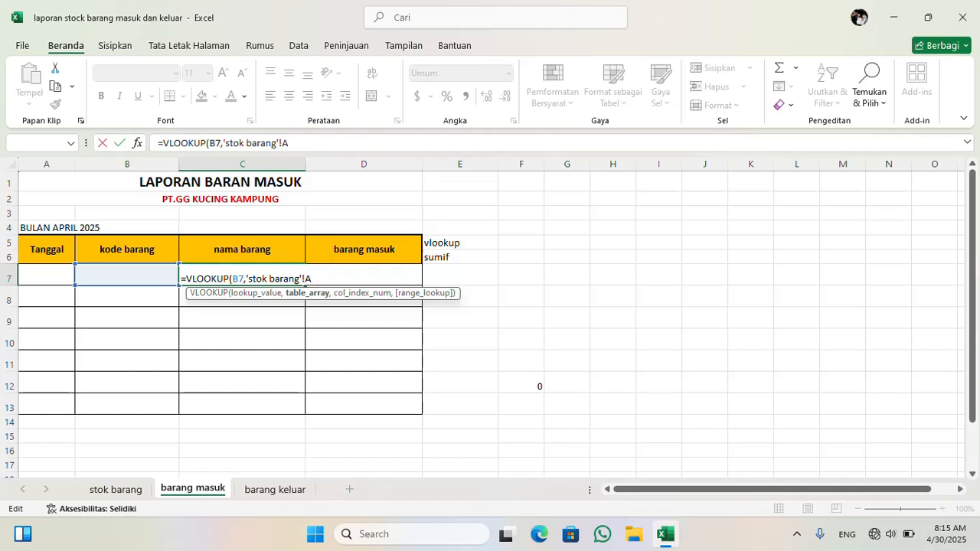
{"action": "key", "text": "BackSpace"}
{"action": "key", "text": "BackSpace"}
{"action": "key", "text": "BackSpace"}
{"action": "key", "text": "BackSpace"}
{"action": "key", "text": "BackSpace"}
{"action": "key", "text": "BackSpace"}
{"action": "key", "text": "BackSpace"}
{"action": "key", "text": "BackSpace"}
{"action": "key", "text": "BackSpace"}
{"action": "key", "text": "BackSpace"}
{"action": "key", "text": "BackSpace"}
{"action": "key", "text": "BackSpace"}
{"action": "key", "text": "BackSpace"}
{"action": "key", "text": "BackSpace"}
{"action": "key", "text": "BackSpace"}
{"action": "key", "text": "BackSpace"}
{"action": "key", "text": "BackSpace"}
{"action": "key", "text": "BackSpace"}
{"action": "key", "text": "BackSpace"}
{"action": "key", "text": "BackSpace"}
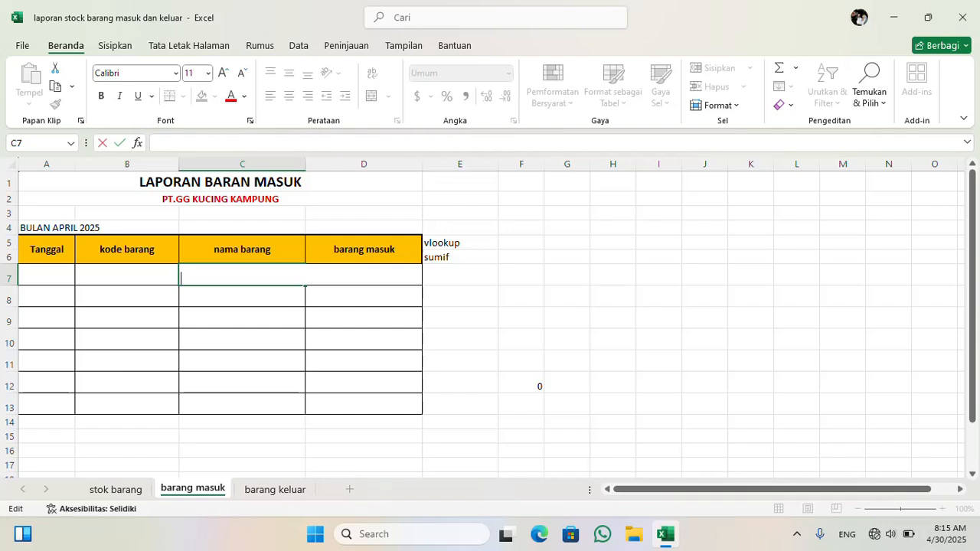
Enter the nama barang formula =VLOOKUP('barang masuk'!B7,'stok barang'!$A$7:$B$13,2,0) in cell C7 of the barang masuk sheet.
{"action": "type", "text": "=vlo"}
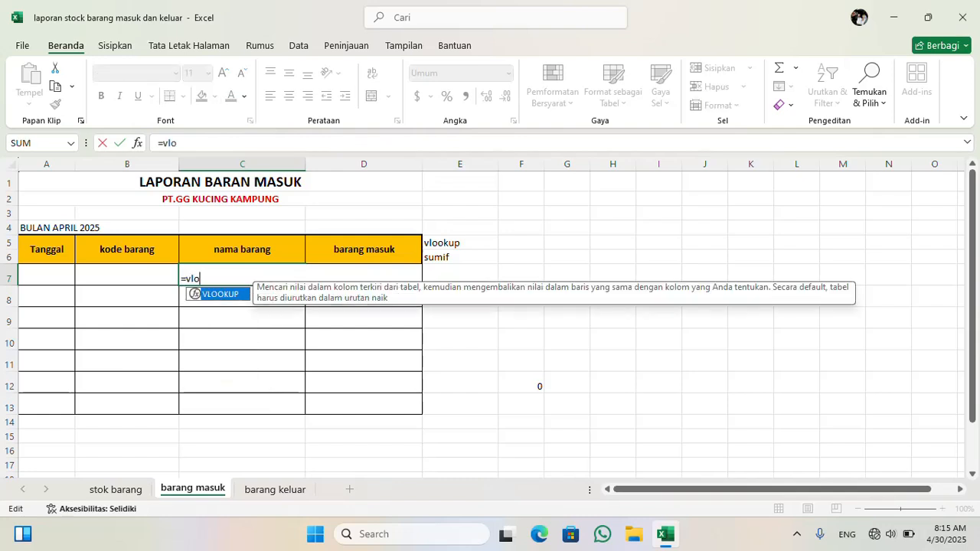
{"action": "double_click", "coordinate": [235, 298]}
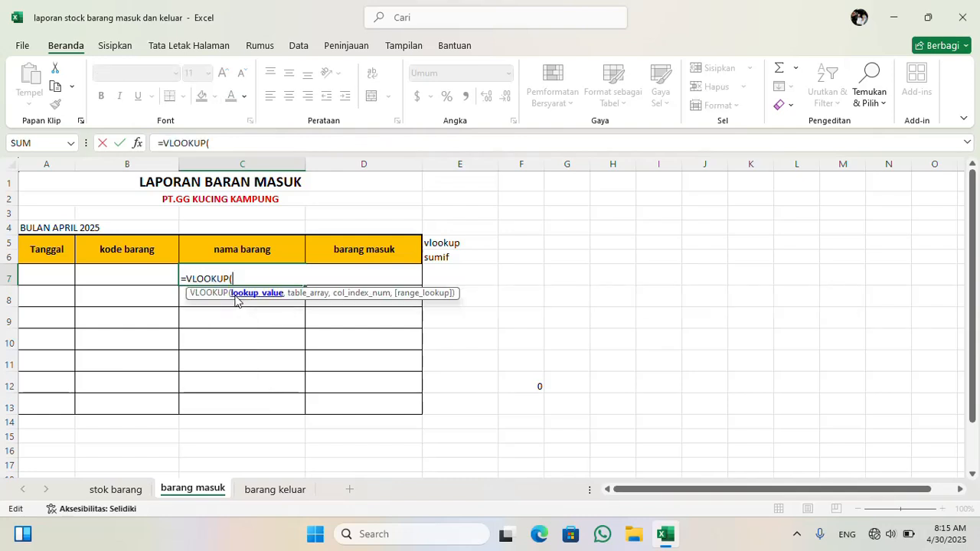
{"action": "left_click", "coordinate": [144, 277]}
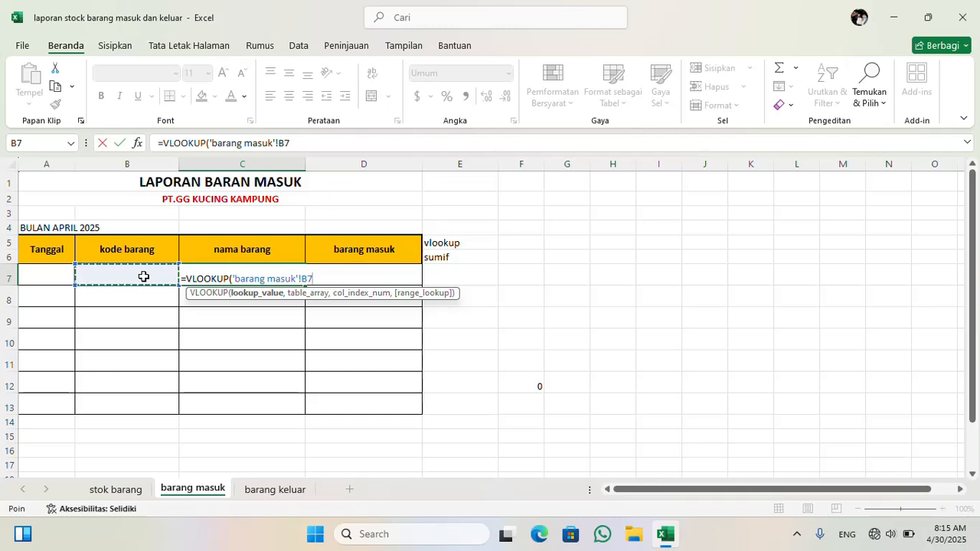
{"action": "type", "text": ","}
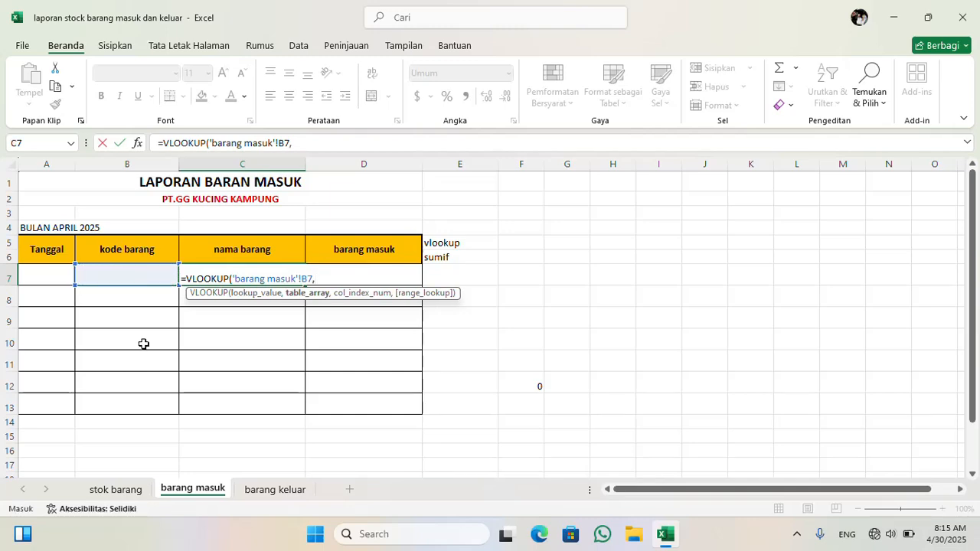
{"action": "left_click", "coordinate": [108, 491]}
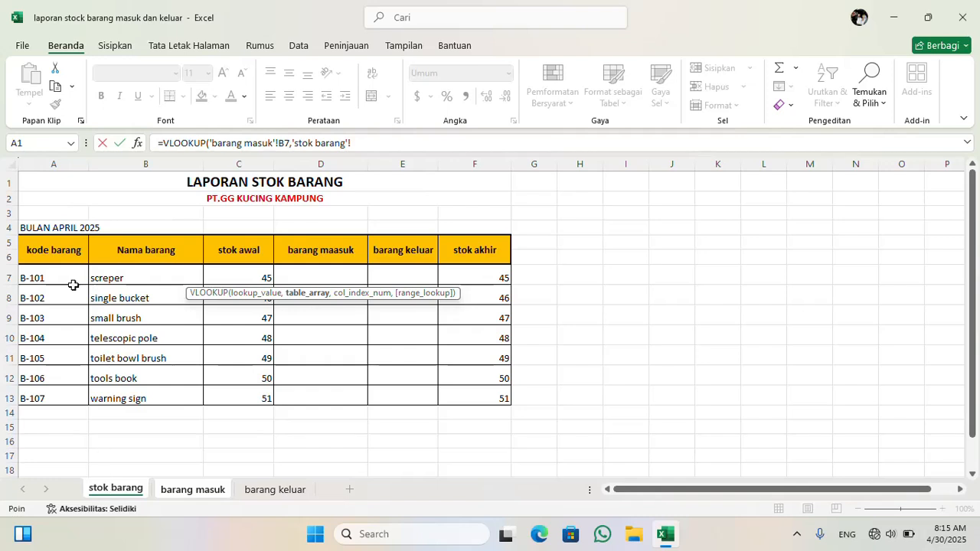
{"action": "left_click_drag", "start_coordinate": [70, 278], "coordinate": [142, 391]}
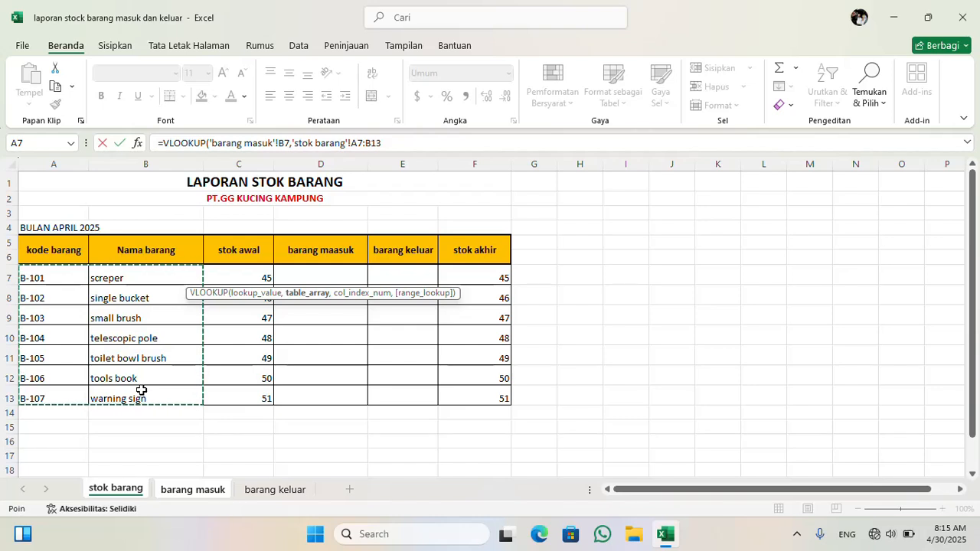
{"action": "key", "text": "F4"}
{"action": "type", "text": ","}
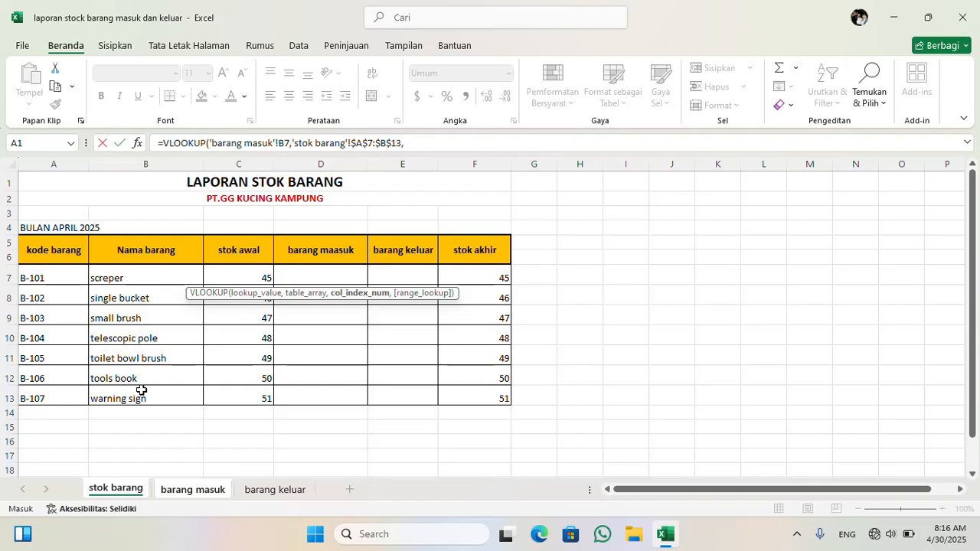
{"action": "type", "text": "2"}
{"action": "type", "text": ","}
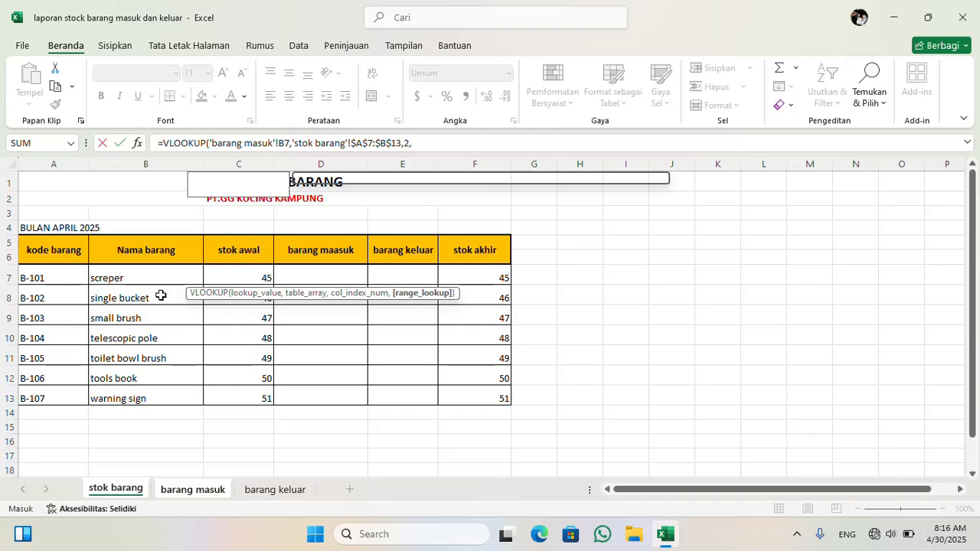
{"action": "type", "text": "0"}
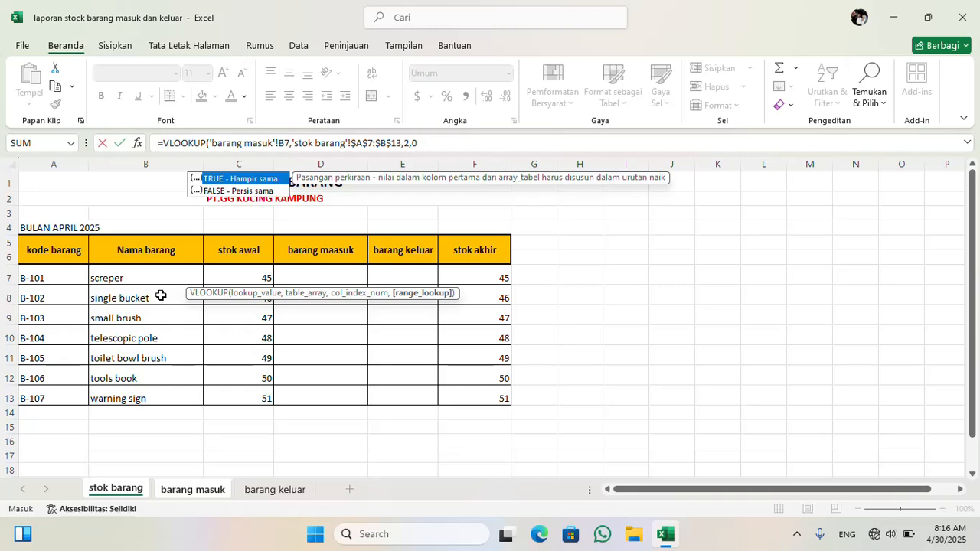
{"action": "type", "text": ")"}
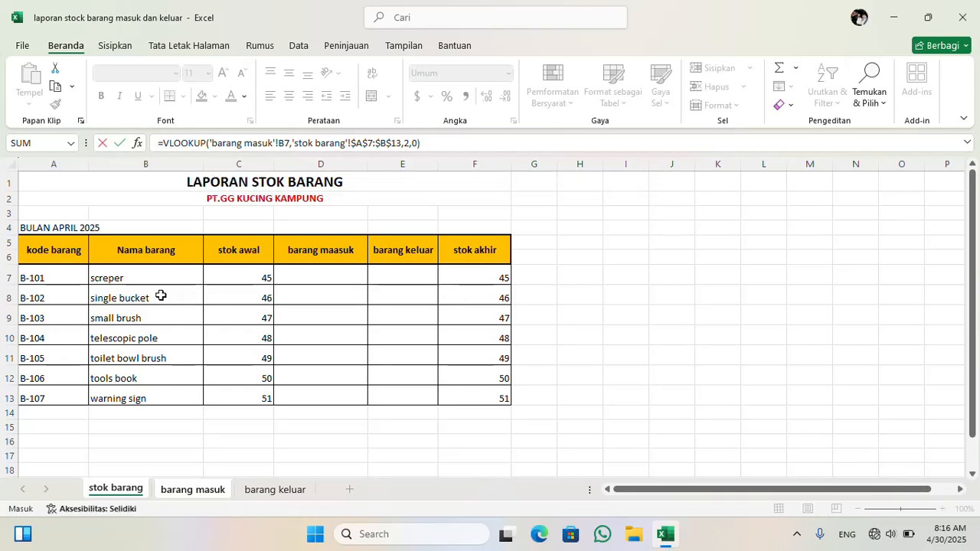
{"action": "key", "text": "Return"}
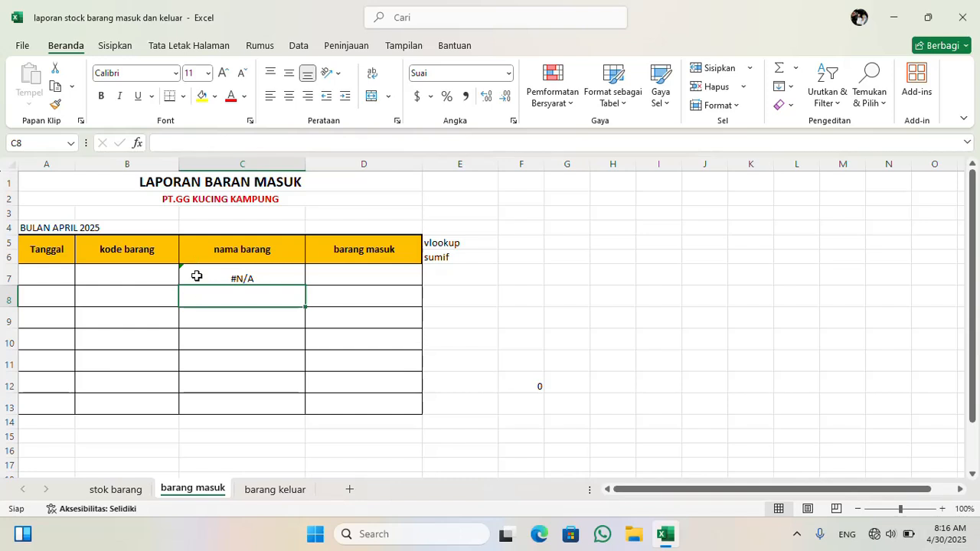
Copy the nama barang lookup formula from C7 down through C13.
{"action": "left_click", "coordinate": [280, 270]}
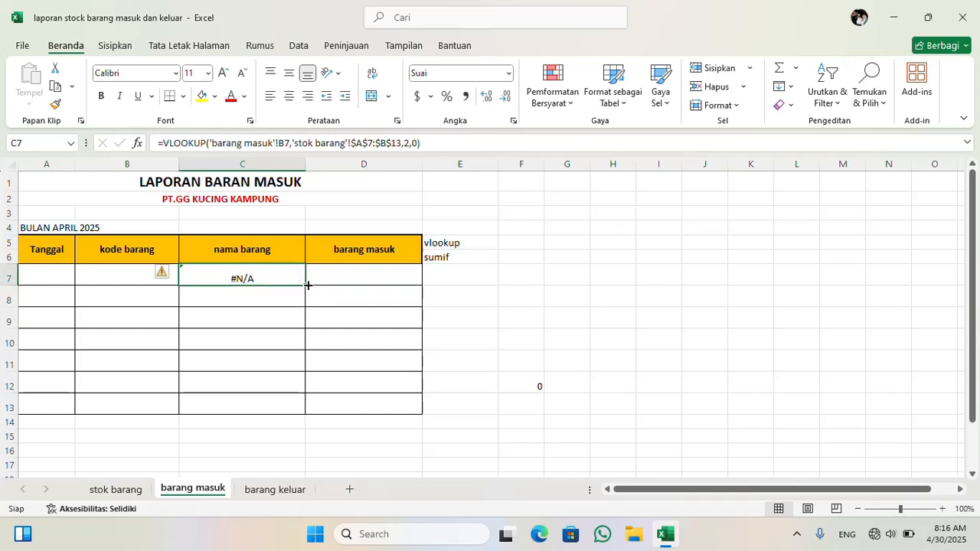
{"action": "left_click", "coordinate": [308, 284]}
{"action": "left_click_drag", "start_coordinate": [306, 285], "coordinate": [304, 285]}
{"action": "left_click_drag", "start_coordinate": [304, 285], "coordinate": [304, 413]}
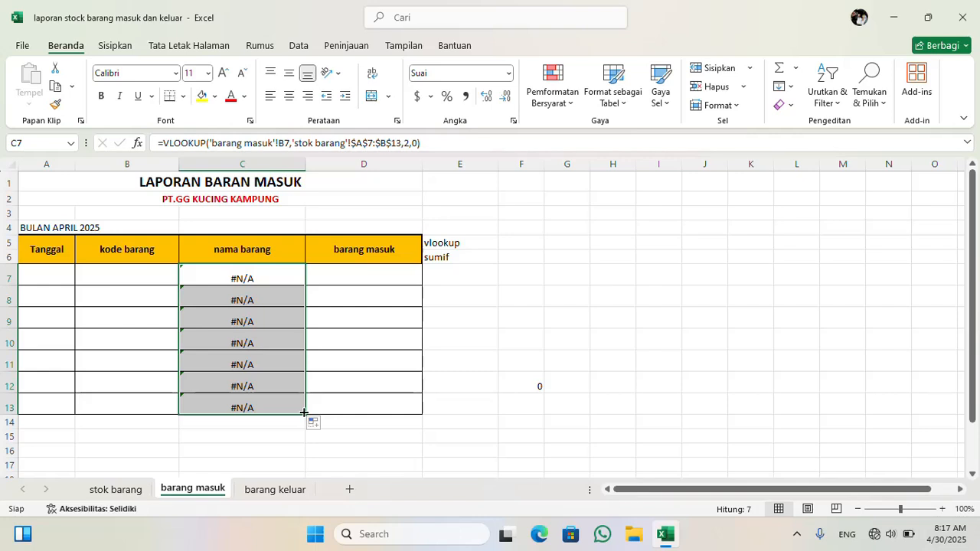
On the barang masuk sheet, enter the kode barang B-101 in cell B7.
{"action": "left_click", "coordinate": [115, 490]}
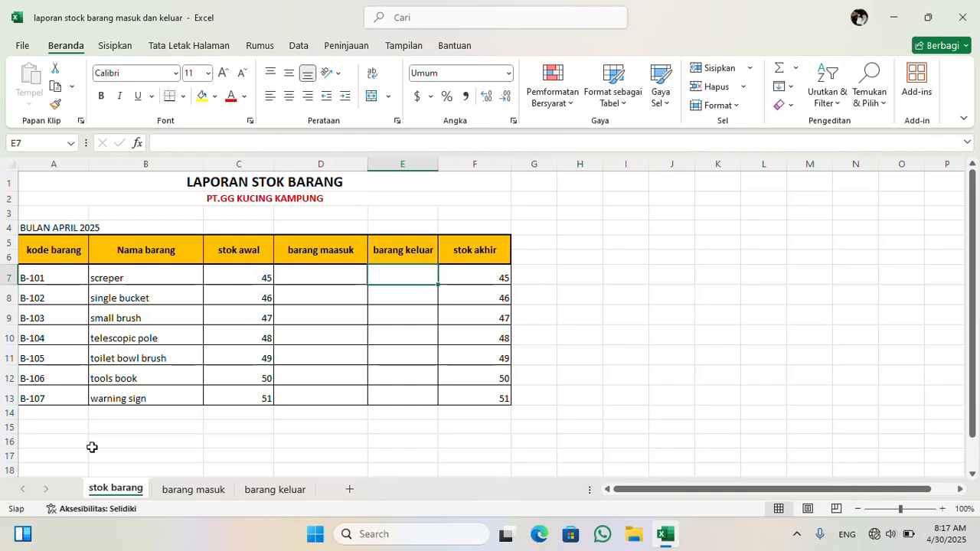
{"action": "left_click", "coordinate": [178, 490]}
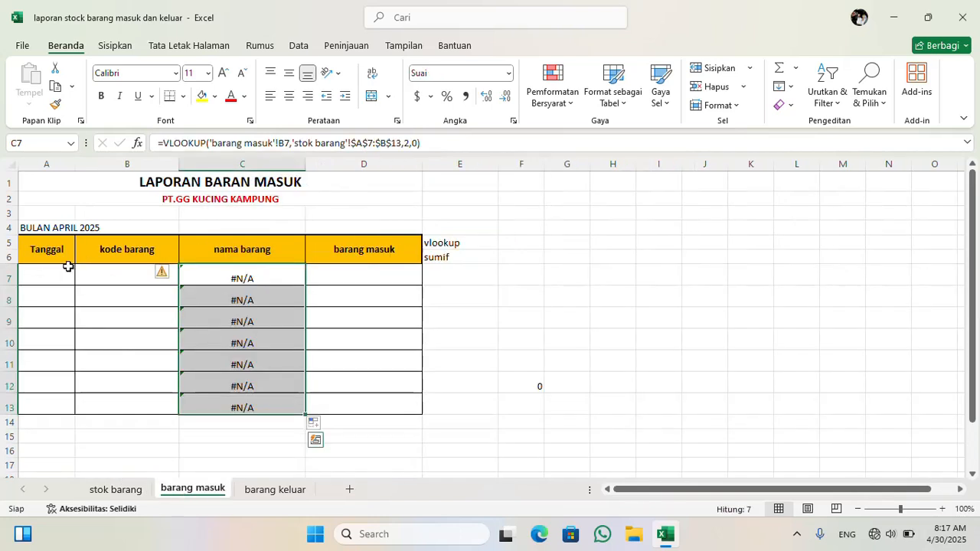
{"action": "double_click", "coordinate": [108, 273]}
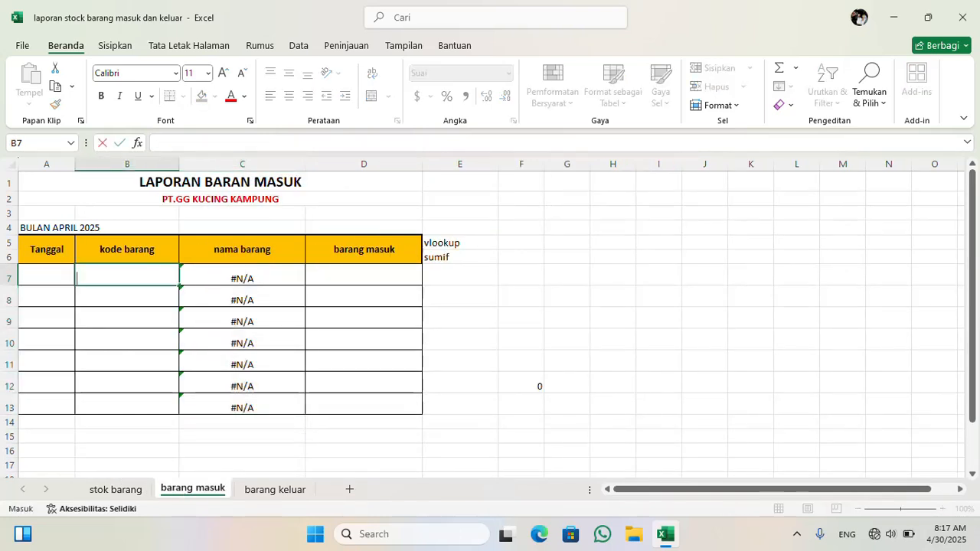
{"action": "type", "text": "b"}
{"action": "key", "text": "BackSpace"}
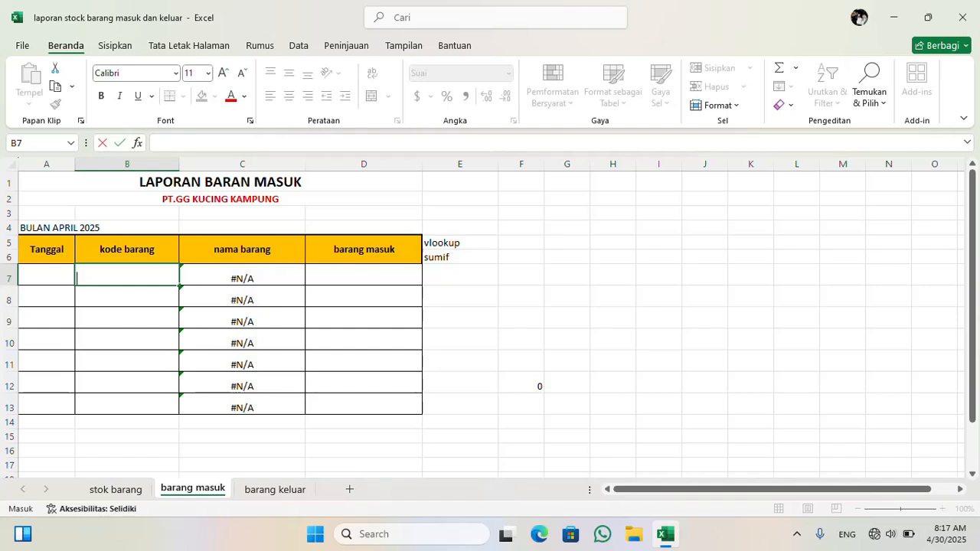
{"action": "type", "text": "B-101"}
{"action": "key", "text": "Return"}
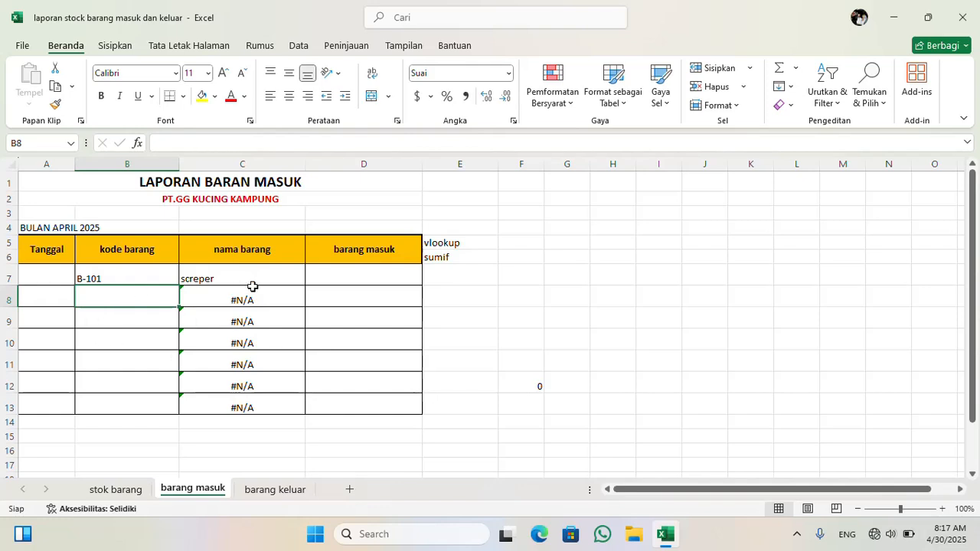
Extend the kode barang series from B7 to B8 as B-102, and enter B-103 in cell B9.
{"action": "left_click", "coordinate": [127, 491]}
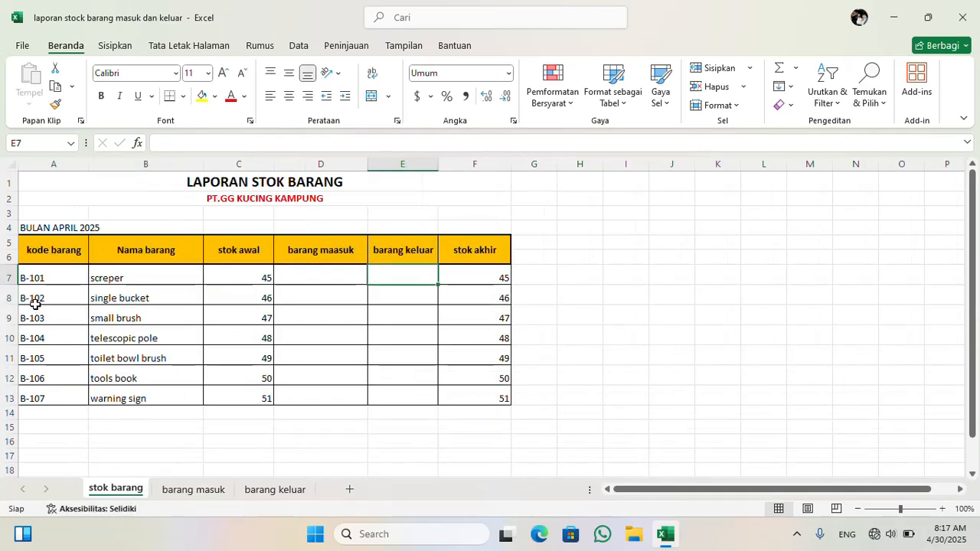
{"action": "left_click", "coordinate": [195, 490]}
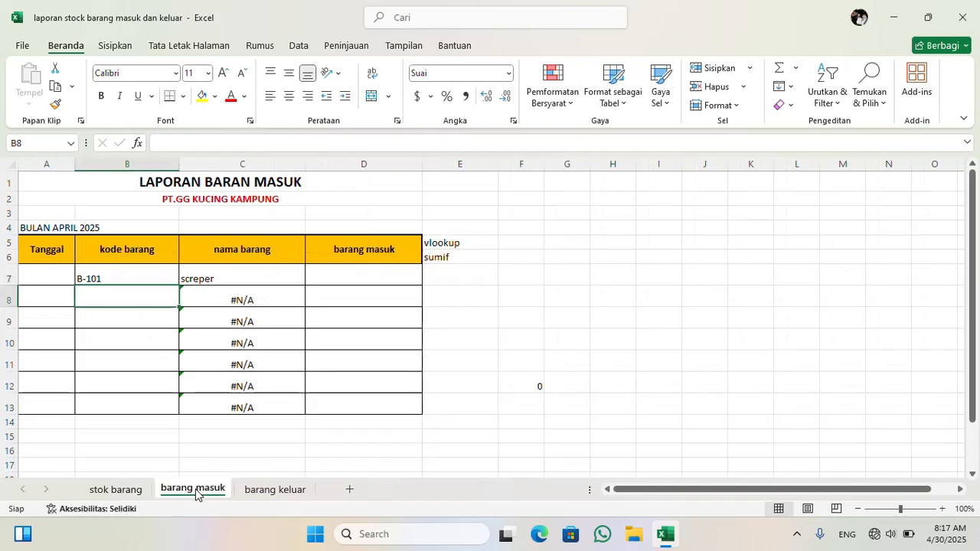
{"action": "left_click", "coordinate": [155, 279]}
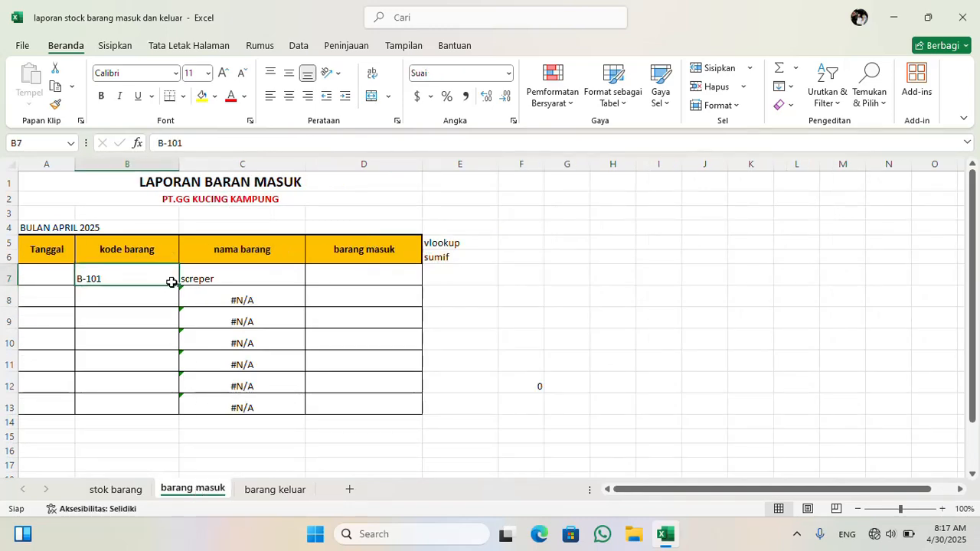
{"action": "left_click_drag", "start_coordinate": [177, 284], "coordinate": [172, 312]}
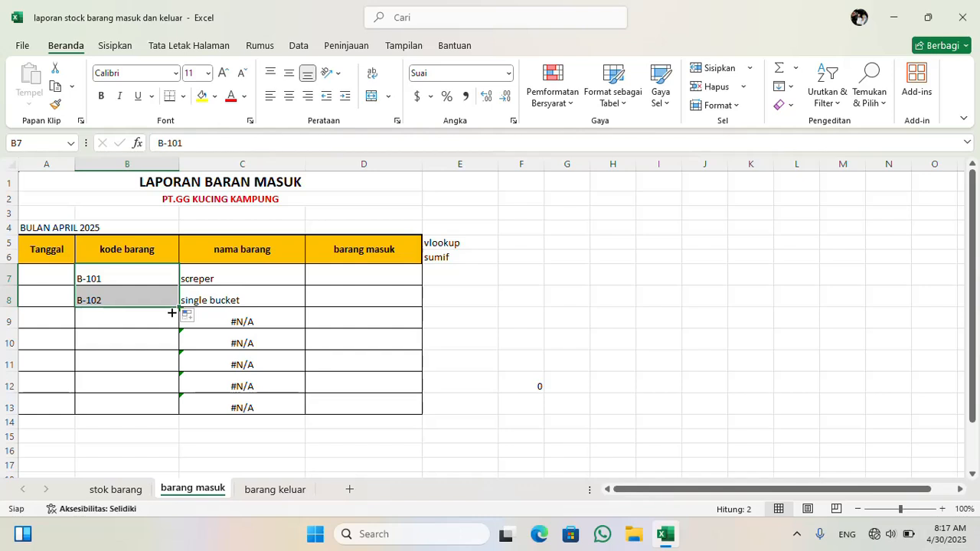
{"action": "double_click", "coordinate": [86, 318]}
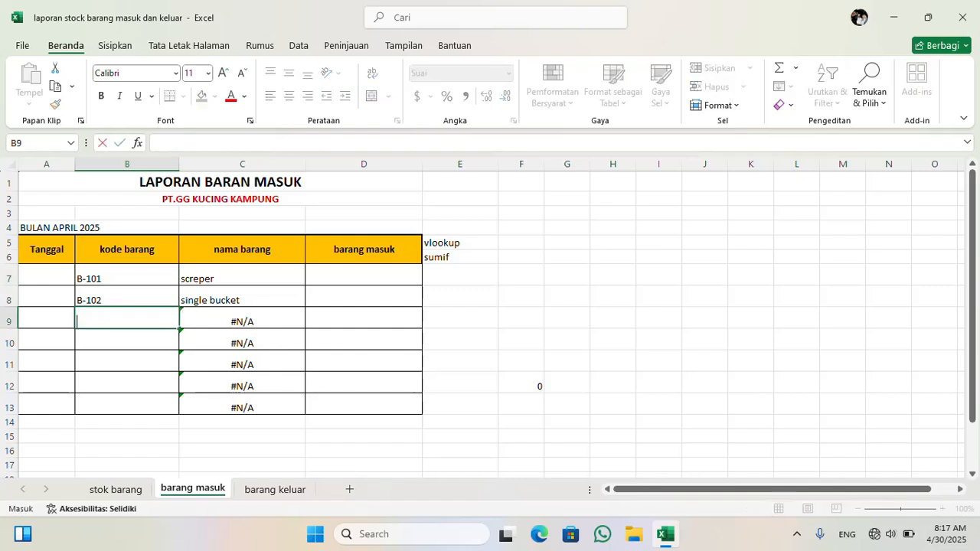
{"action": "type", "text": "B-103"}
{"action": "key", "text": "Return"}
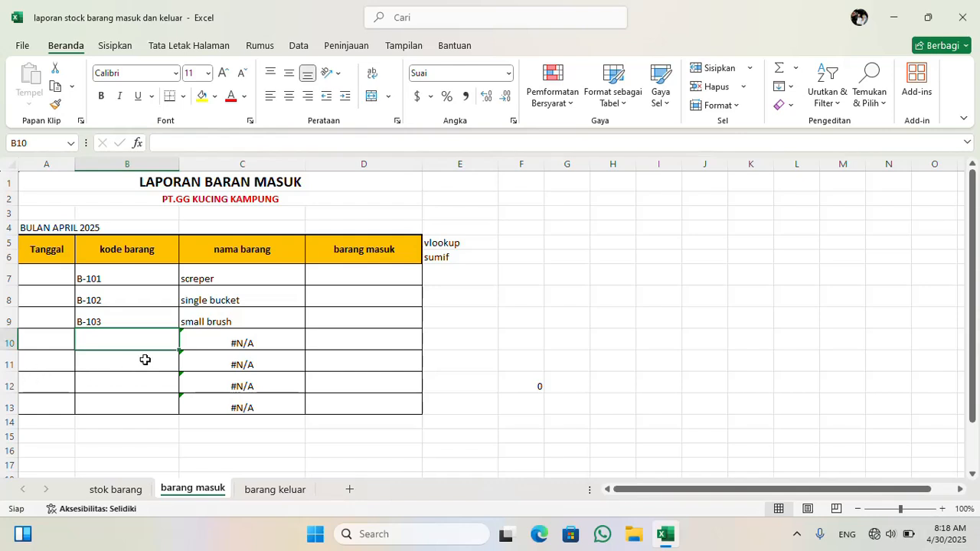
Enter B-103 again in cell B10 and fill the kode barang series down to B-106 in B13.
{"action": "type", "text": "B"}
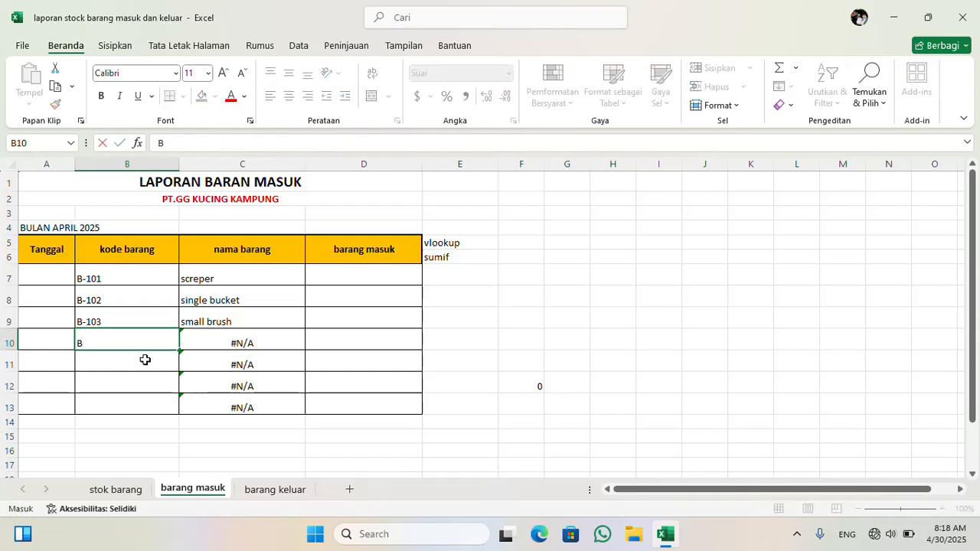
{"action": "type", "text": "-10"}
{"action": "type", "text": "3"}
{"action": "left_click", "coordinate": [141, 312]}
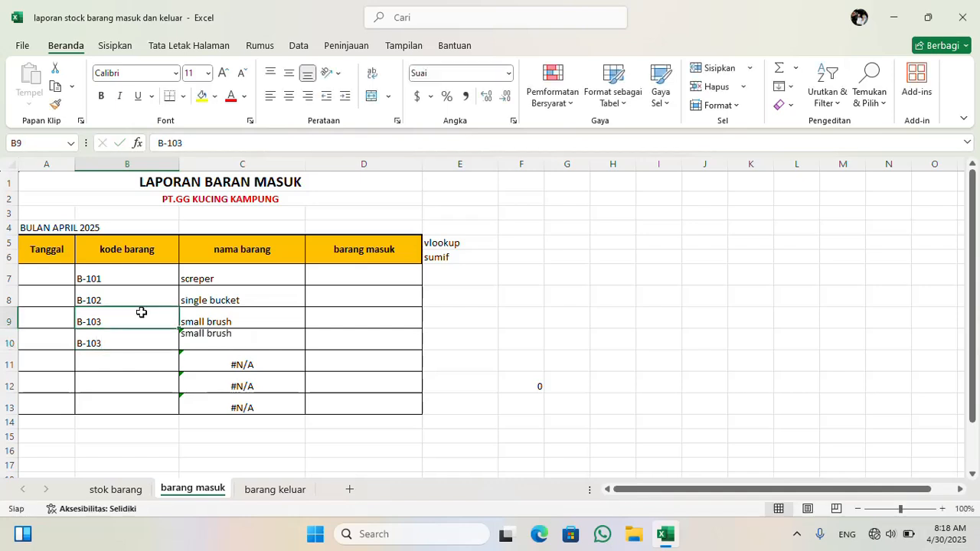
{"action": "left_click", "coordinate": [158, 335]}
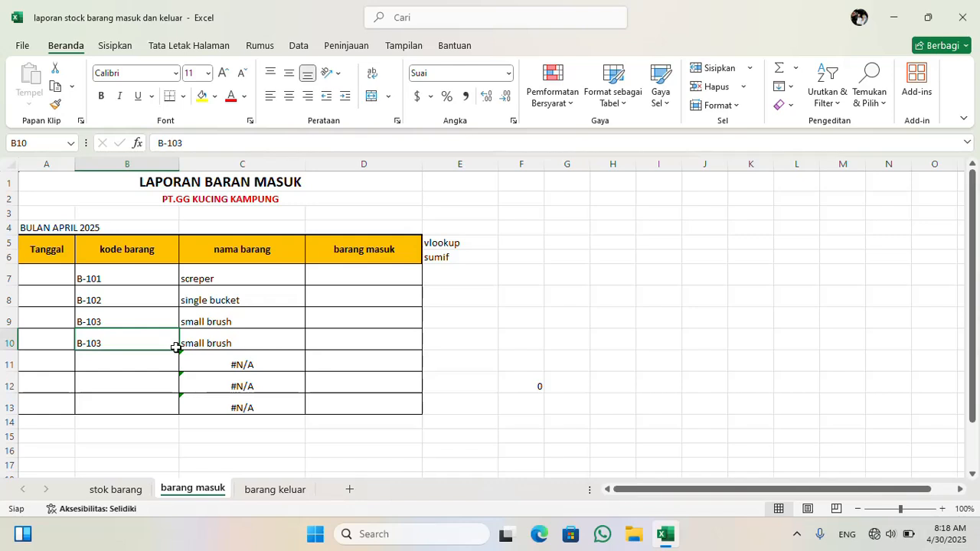
{"action": "left_click_drag", "start_coordinate": [178, 349], "coordinate": [176, 414]}
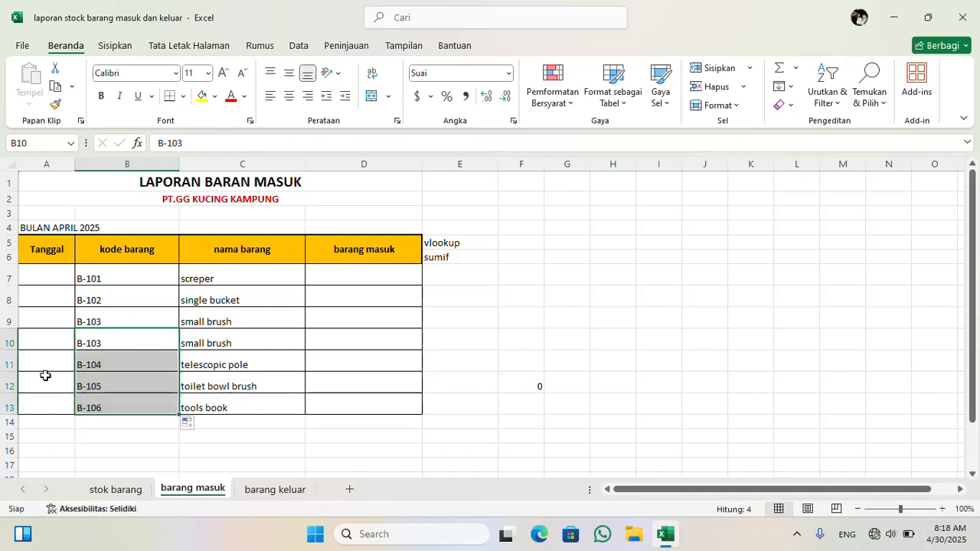
{"action": "left_click", "coordinate": [135, 344]}
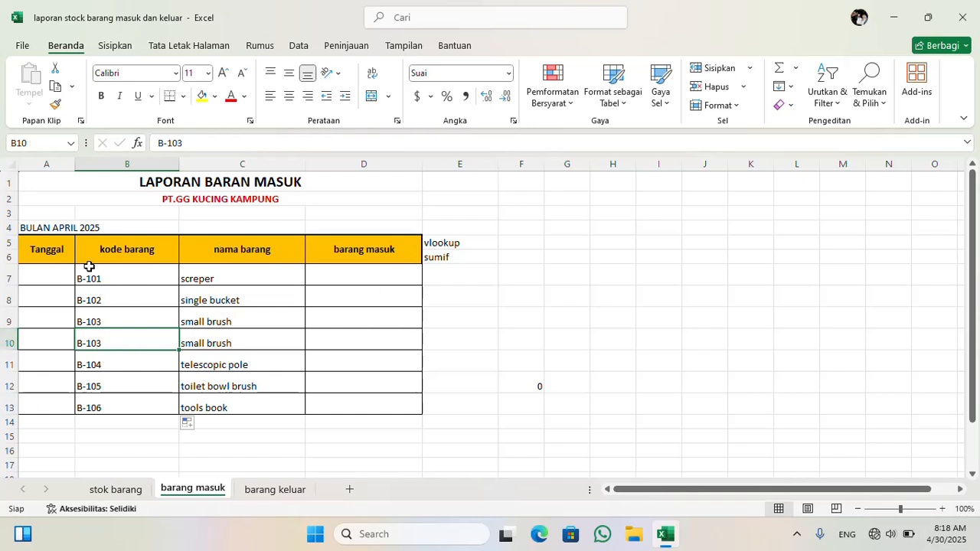
Enter the date 01 APRIL in cell A7 and fill the Tanggal column with consecutive days down through A13.
{"action": "double_click", "coordinate": [44, 278]}
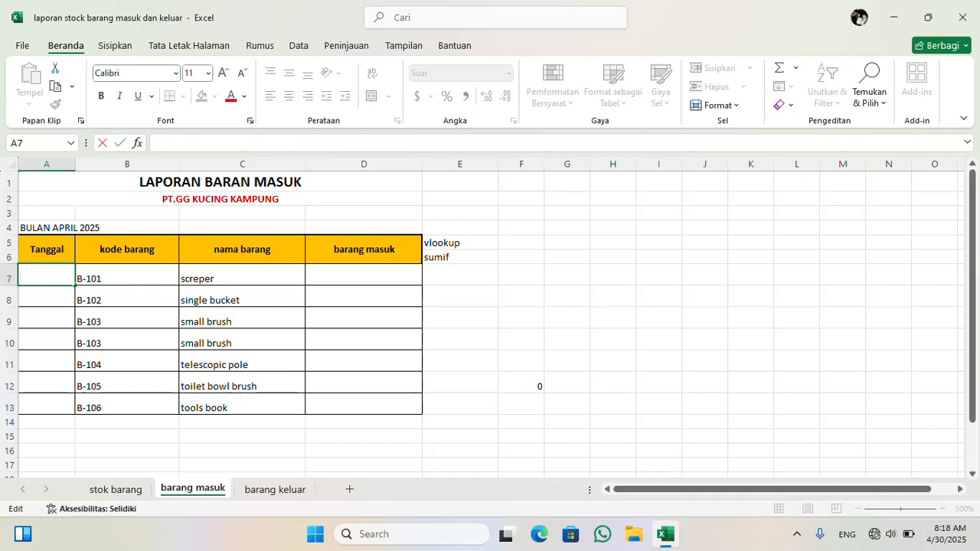
{"action": "type", "text": "01 APRIL"}
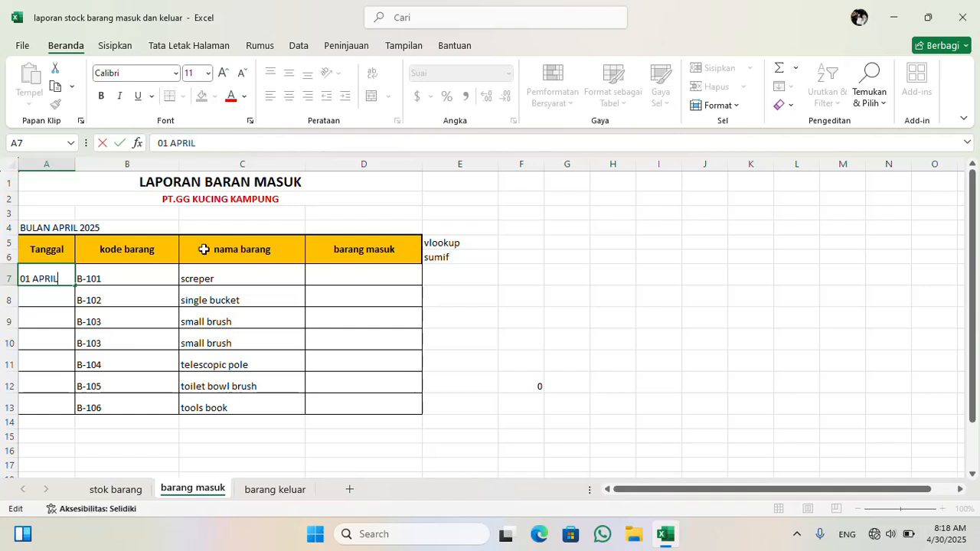
{"action": "double_click", "coordinate": [75, 284]}
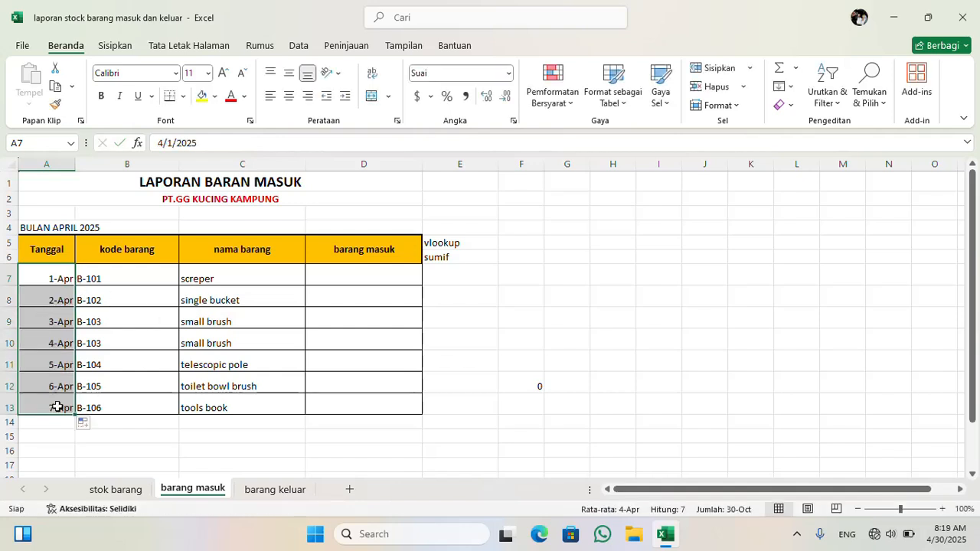
{"action": "left_click", "coordinate": [68, 449]}
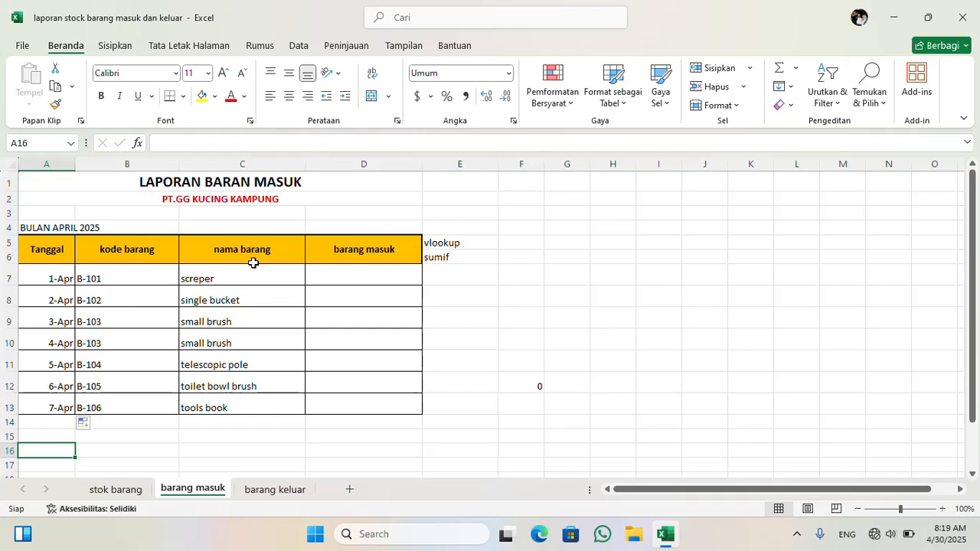
Enter the barang masuk quantities 56 for screper in D7 and 57 for single bucket in D8.
{"action": "double_click", "coordinate": [378, 278]}
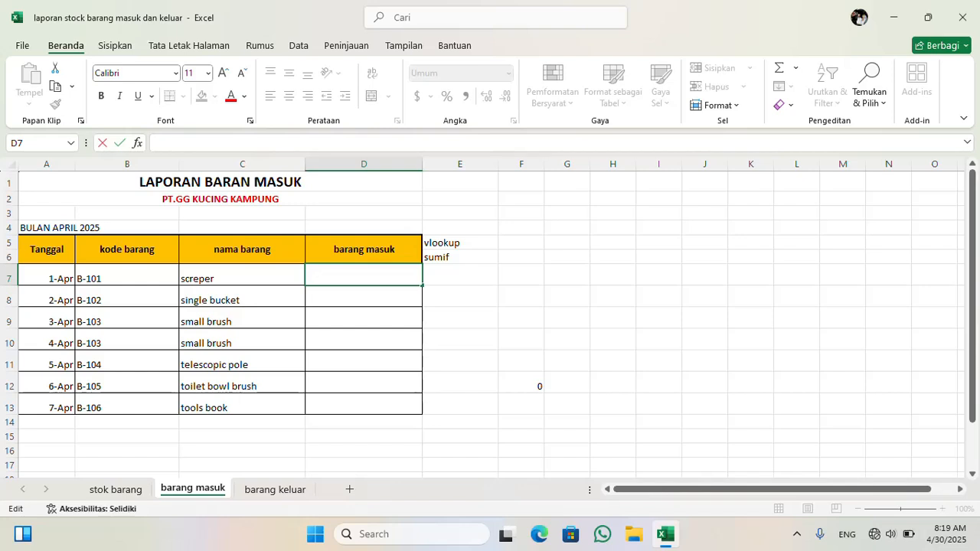
{"action": "type", "text": "56"}
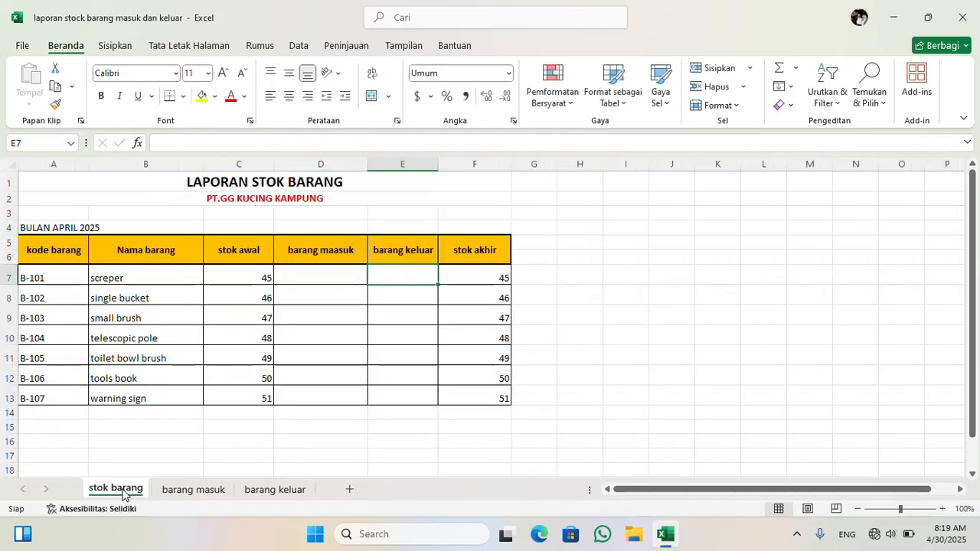
{"action": "left_click", "coordinate": [217, 496]}
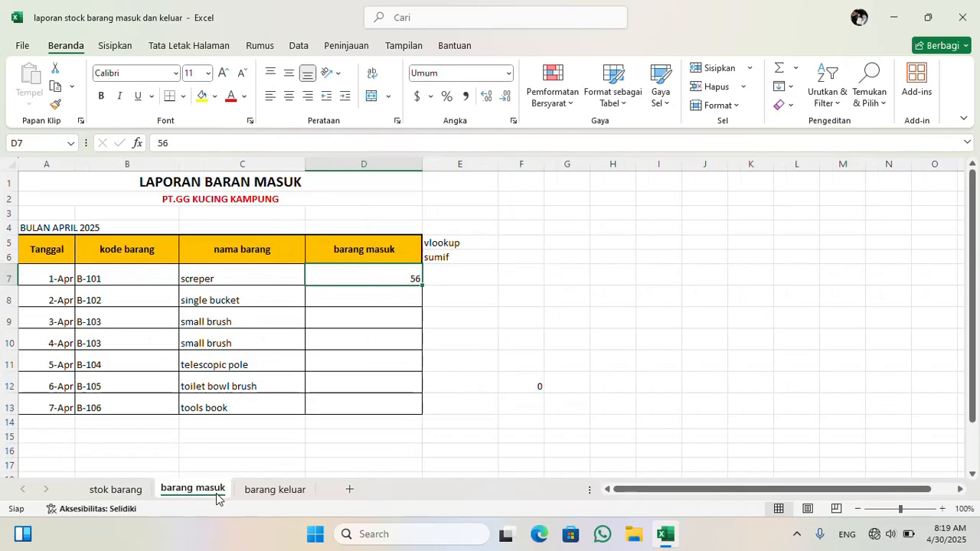
{"action": "double_click", "coordinate": [376, 294]}
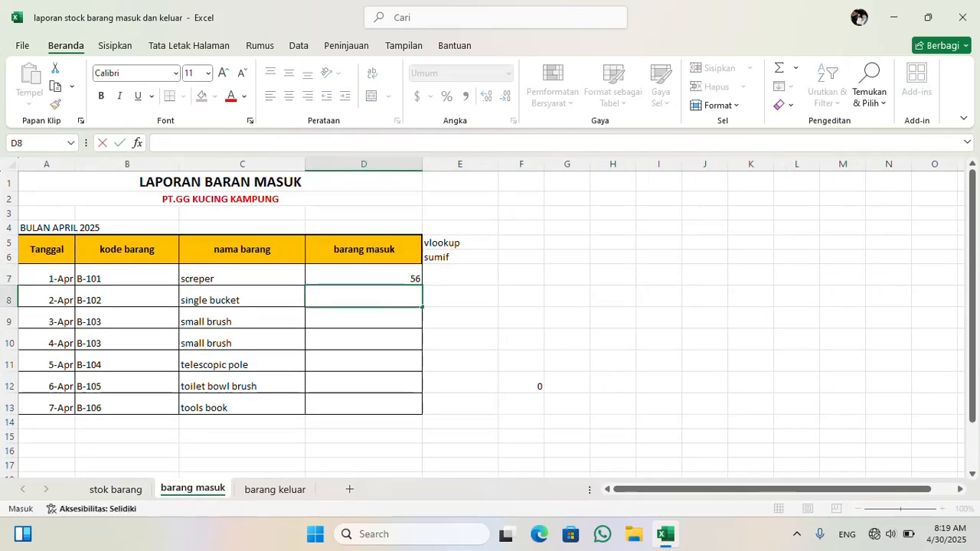
{"action": "type", "text": "57"}
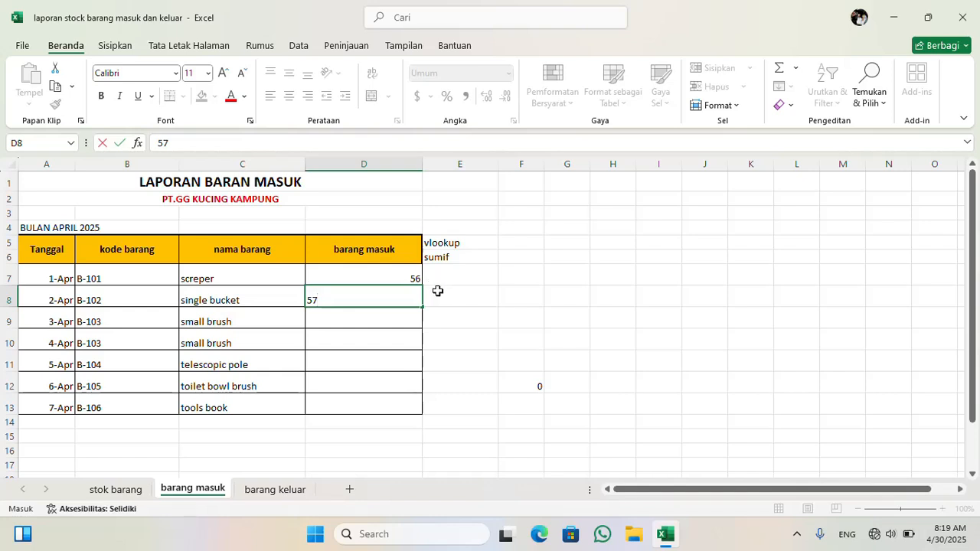
{"action": "left_click_drag", "start_coordinate": [437, 289], "coordinate": [515, 315]}
{"action": "left_click", "coordinate": [515, 315]}
Extend the quantity series from D7:D8 down through D13, ending at 62.
{"action": "left_click", "coordinate": [397, 280]}
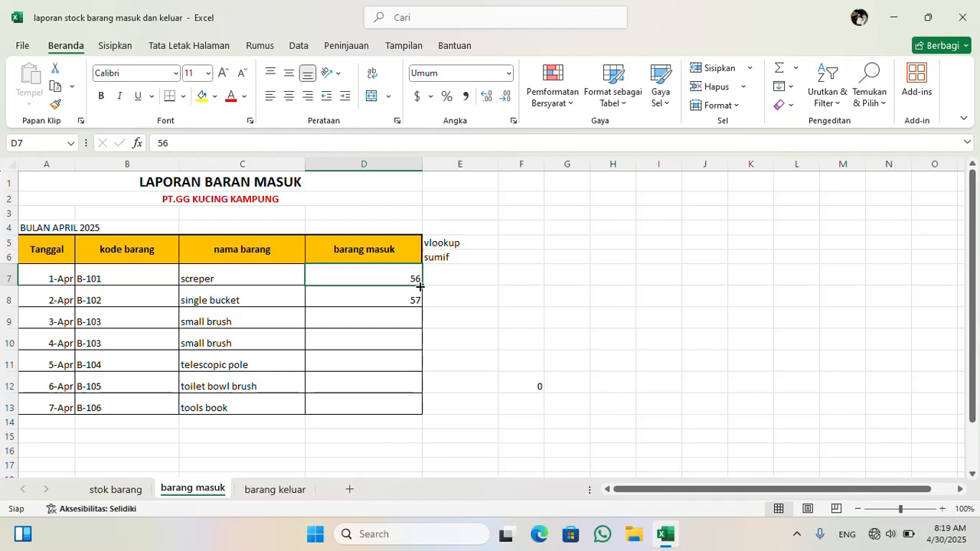
{"action": "double_click", "coordinate": [401, 278]}
{"action": "left_click", "coordinate": [370, 330]}
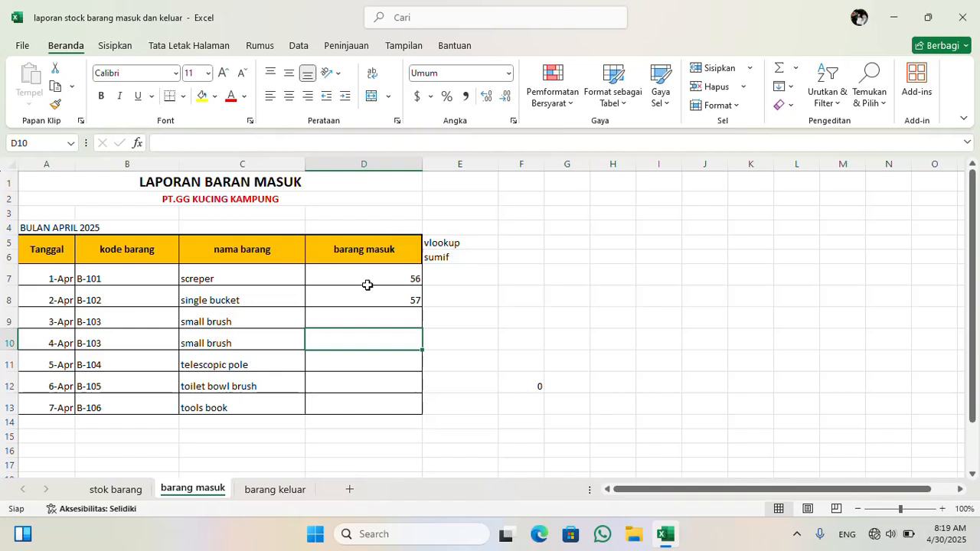
{"action": "mouse_move", "coordinate": [368, 284]}
{"action": "left_mouse_down"}
{"action": "mouse_move", "coordinate": [374, 278]}
{"action": "mouse_move", "coordinate": [375, 295]}
{"action": "left_mouse_up"}
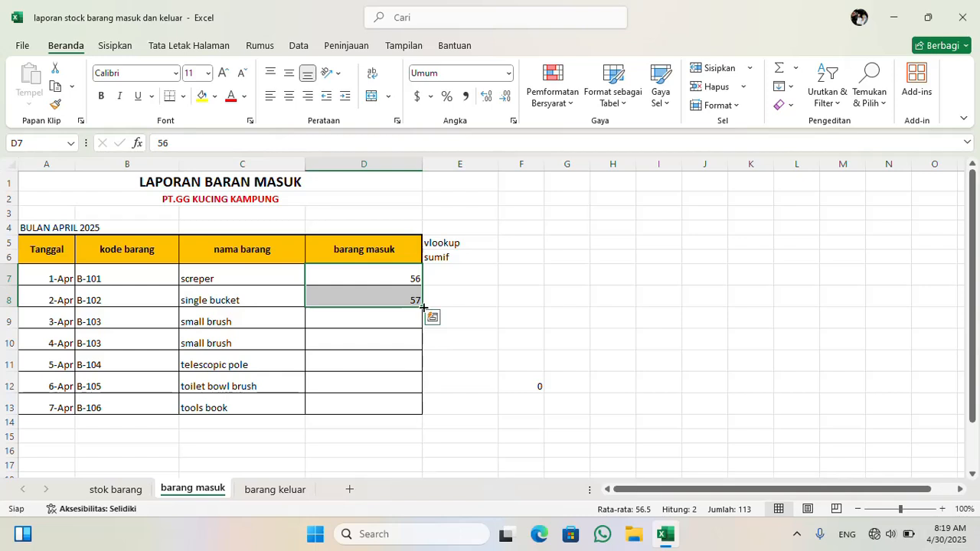
{"action": "left_click_drag", "start_coordinate": [424, 307], "coordinate": [409, 412]}
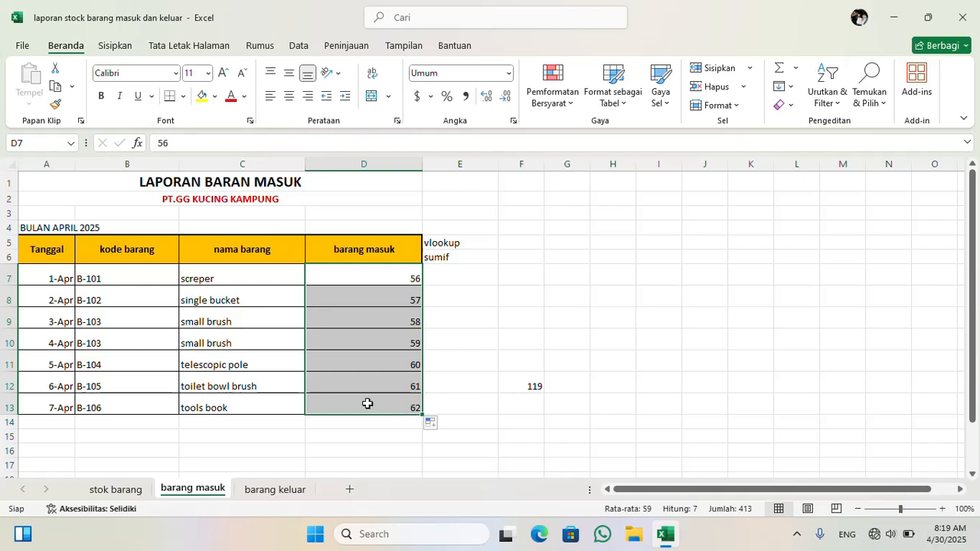
{"action": "left_click", "coordinate": [497, 343]}
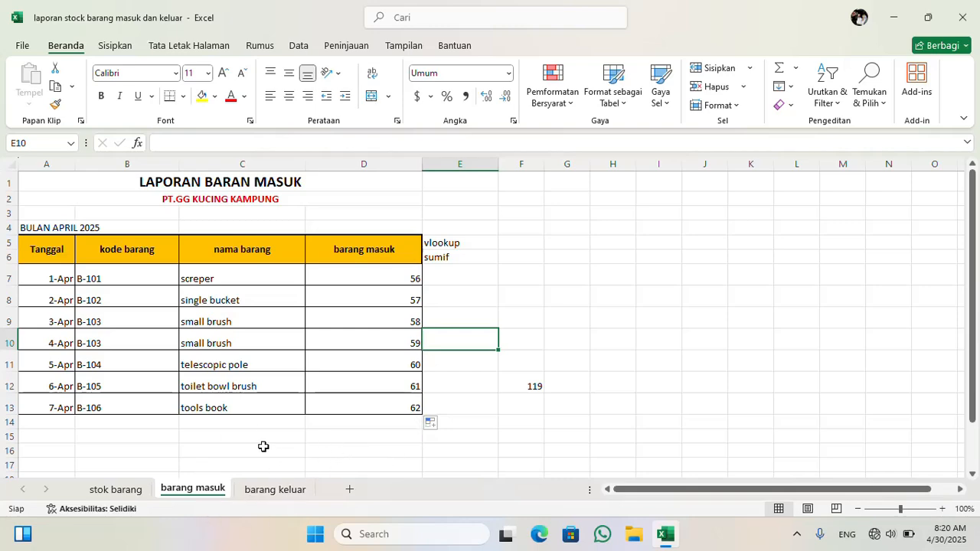
On the barang keluar sheet, enter the date 01 APRIL in cell A7 of the Tanggal column.
{"action": "left_click", "coordinate": [127, 491]}
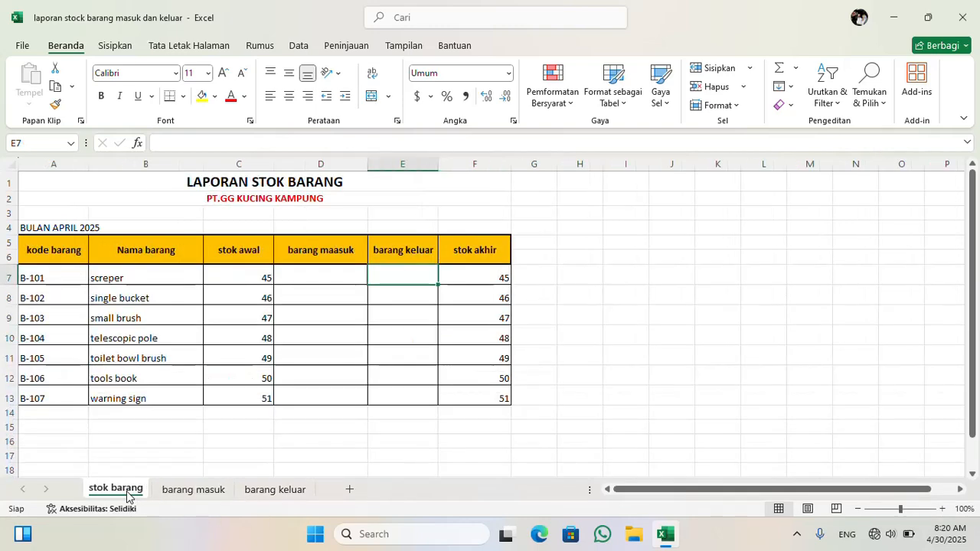
{"action": "left_click", "coordinate": [205, 490]}
{"action": "left_click", "coordinate": [256, 490]}
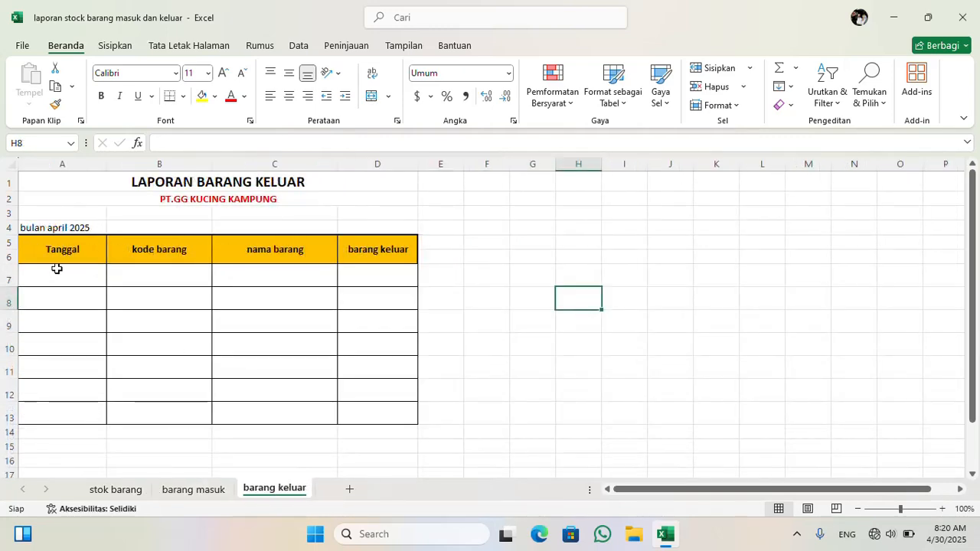
{"action": "double_click", "coordinate": [57, 268]}
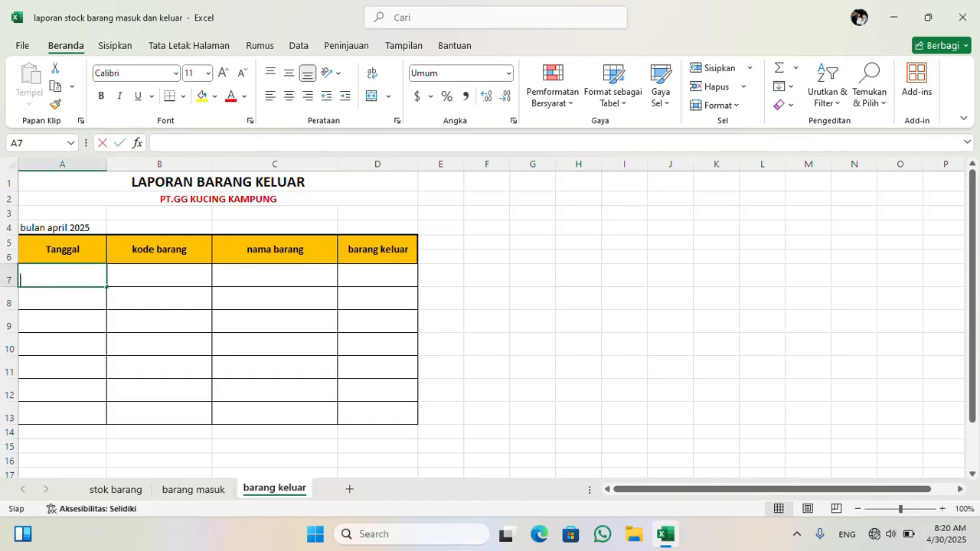
{"action": "type", "text": "01"}
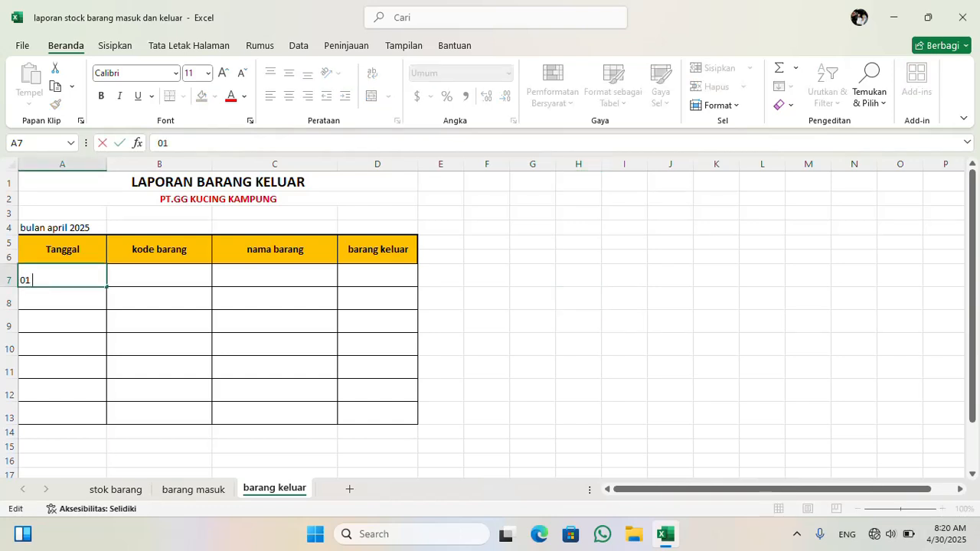
{"action": "type", "text": " APRIL"}
{"action": "key", "text": "ctrl+Return"}
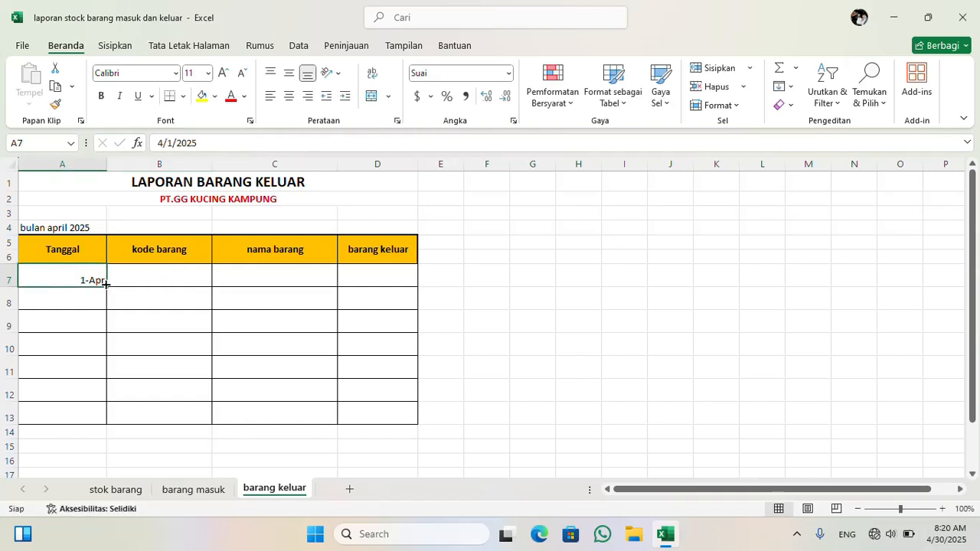
Fill the Tanggal column on the barang keluar sheet with consecutive days from A7 down through A13.
{"action": "left_click_drag", "start_coordinate": [107, 287], "coordinate": [96, 422]}
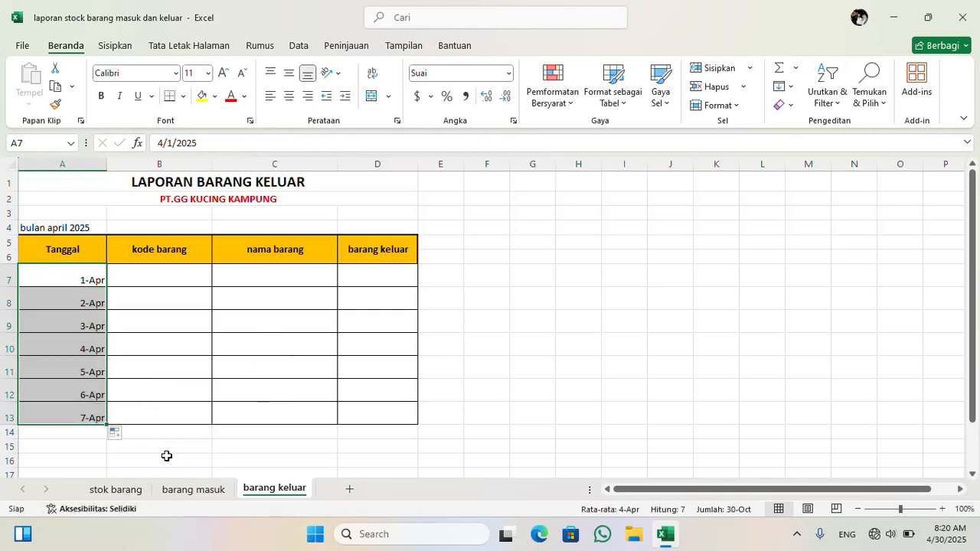
{"action": "left_click", "coordinate": [131, 488]}
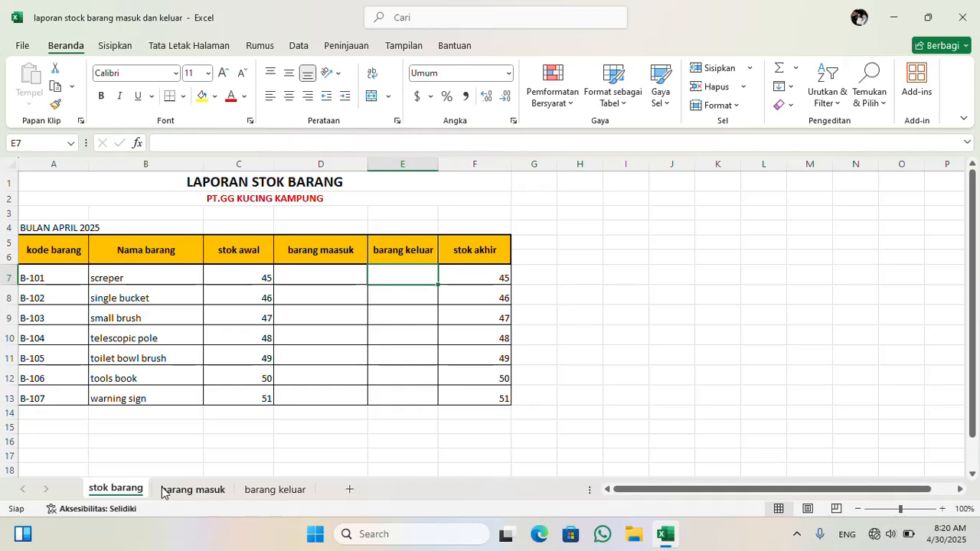
{"action": "left_click", "coordinate": [164, 491]}
{"action": "left_click", "coordinate": [258, 488]}
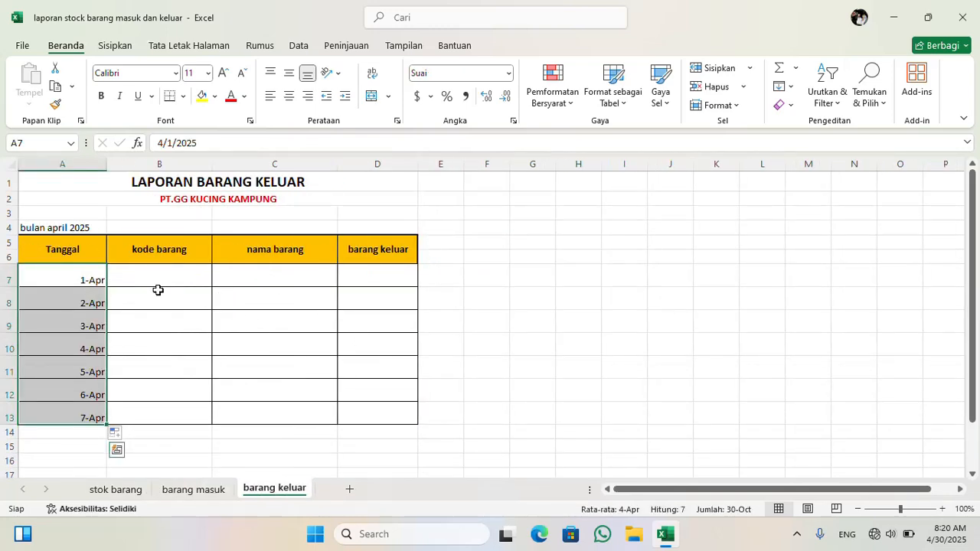
Start a VLOOKUP formula in nama barang cell C7 with B7 as the lookup value.
{"action": "left_click", "coordinate": [260, 268]}
{"action": "double_click", "coordinate": [260, 268]}
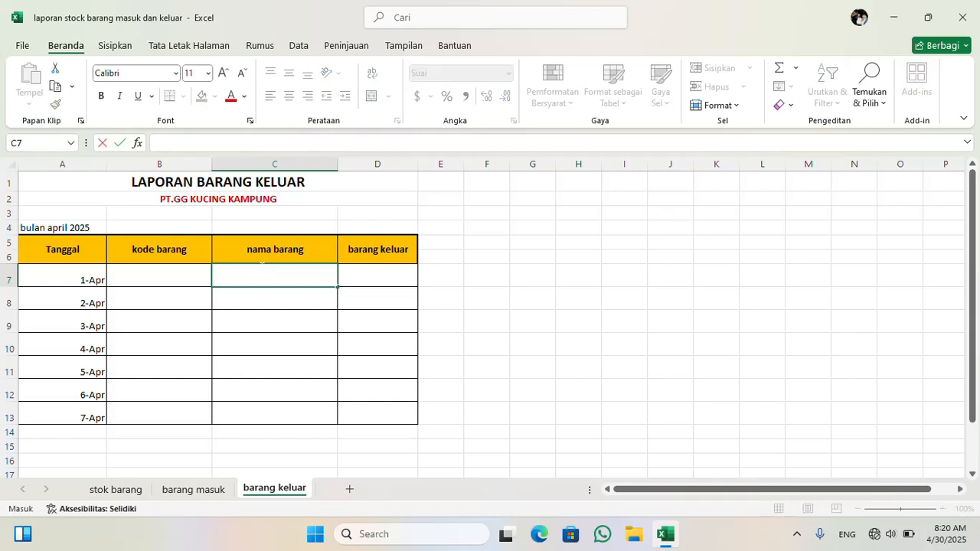
{"action": "type", "text": "="}
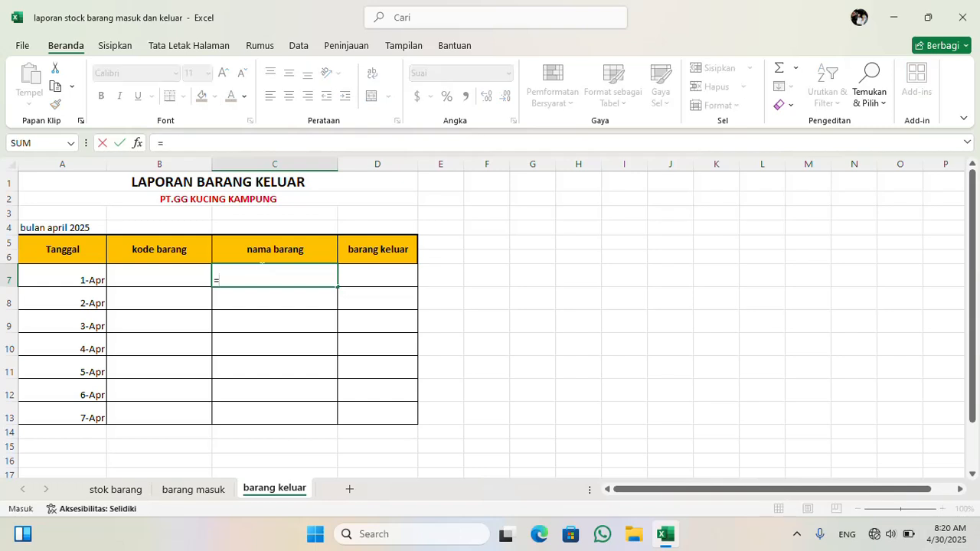
{"action": "type", "text": "VLOK"}
{"action": "key", "text": "BackSpace"}
{"action": "double_click", "coordinate": [256, 295]}
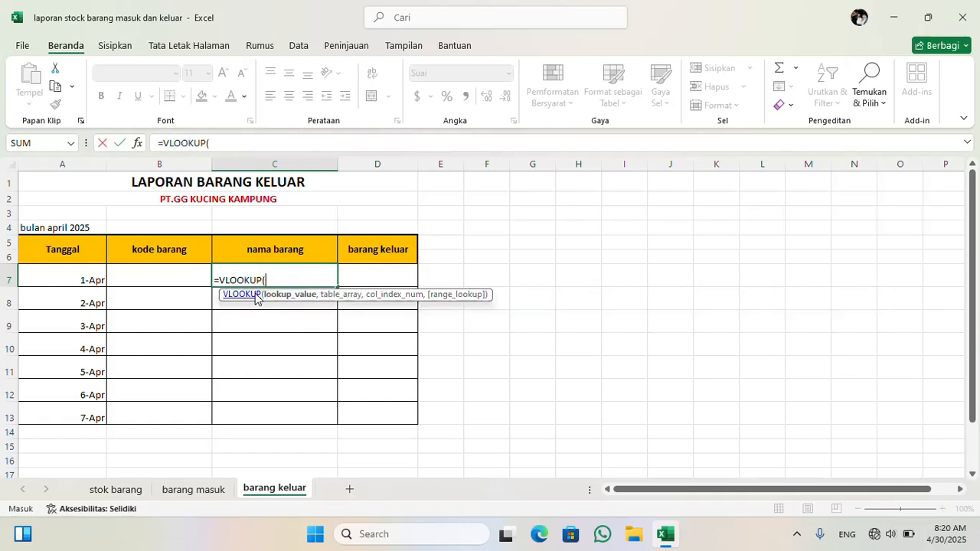
{"action": "left_click", "coordinate": [145, 279]}
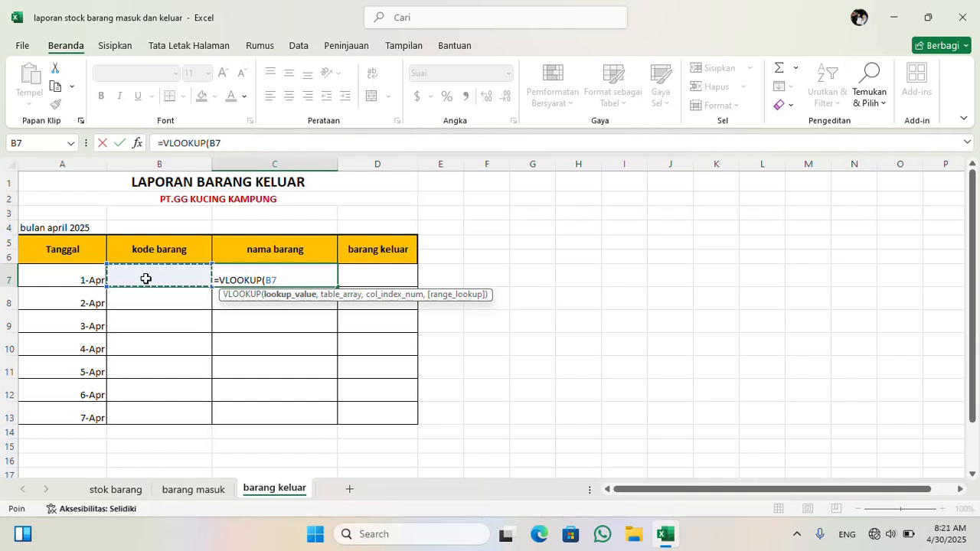
{"action": "type", "text": ","}
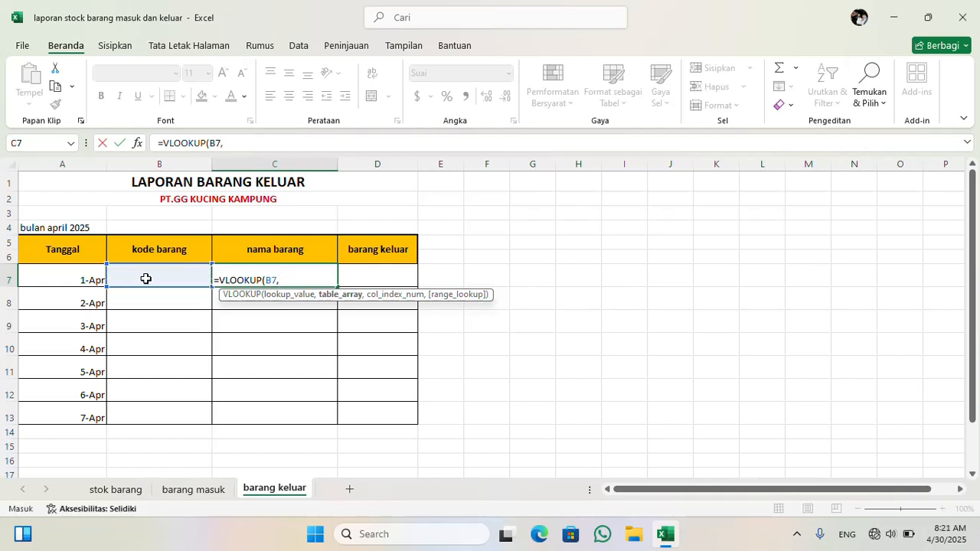
Complete the VLOOKUP with table 'stok barang'!$A$7:$B$13, column index 2 and range lookup 0, and copy it down through C13.
{"action": "left_click", "coordinate": [115, 489]}
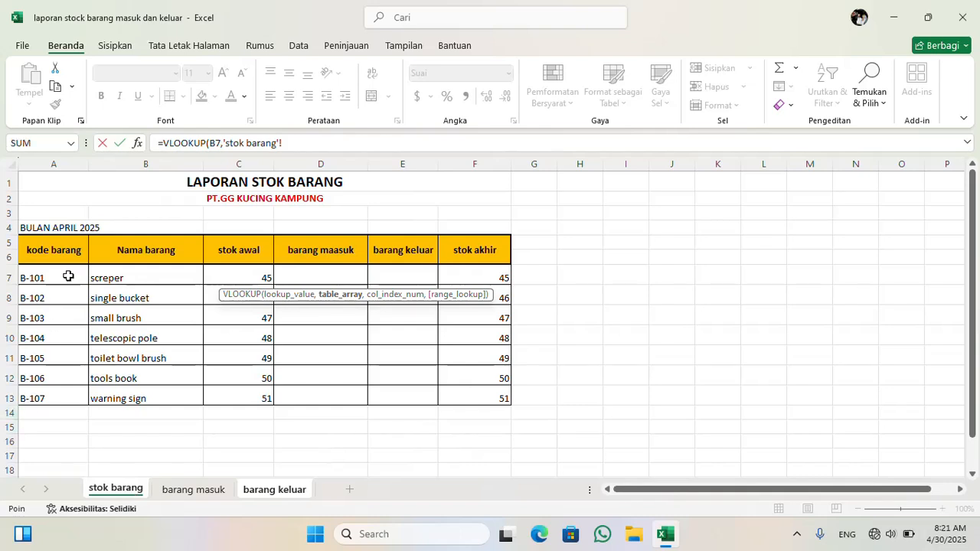
{"action": "left_click_drag", "start_coordinate": [68, 275], "coordinate": [174, 395]}
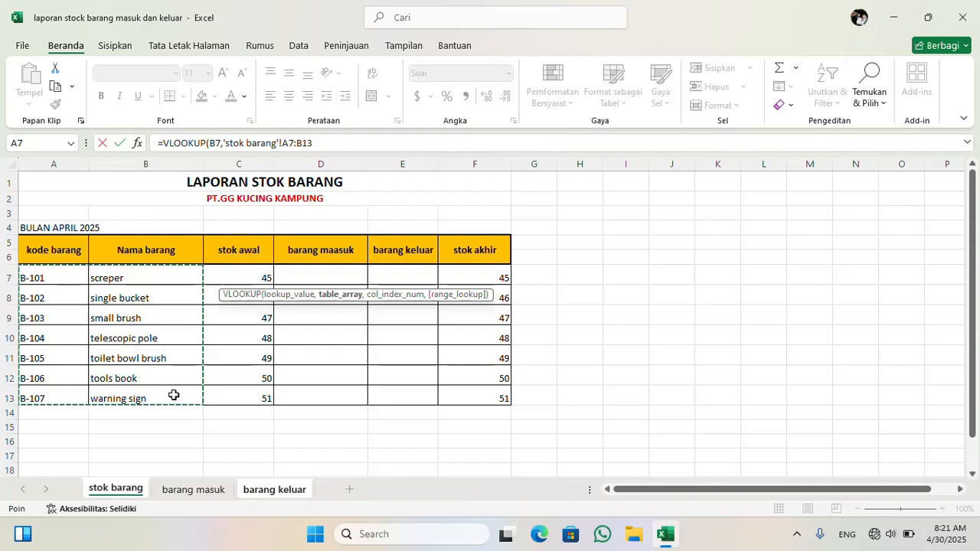
{"action": "key", "text": "F4"}
{"action": "type", "text": ","}
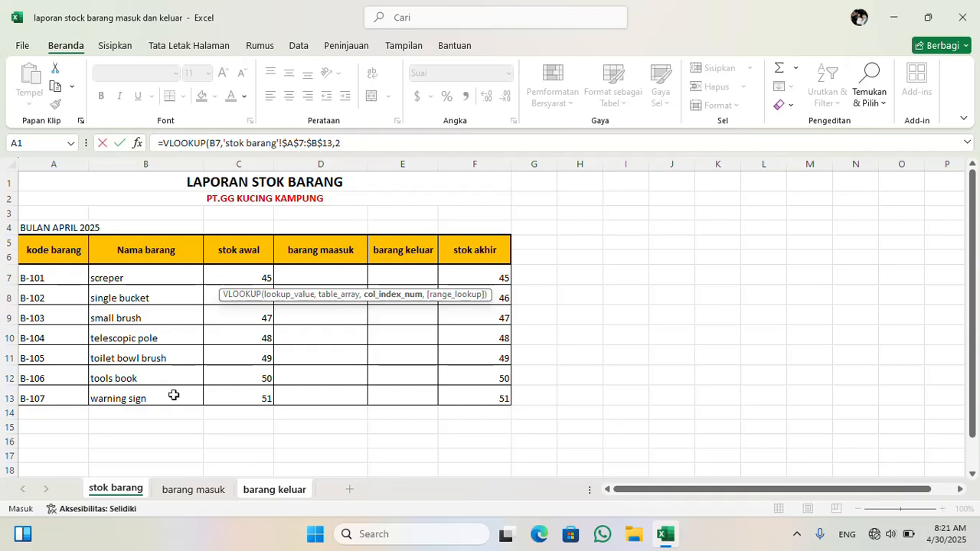
{"action": "type", "text": "2,0"}
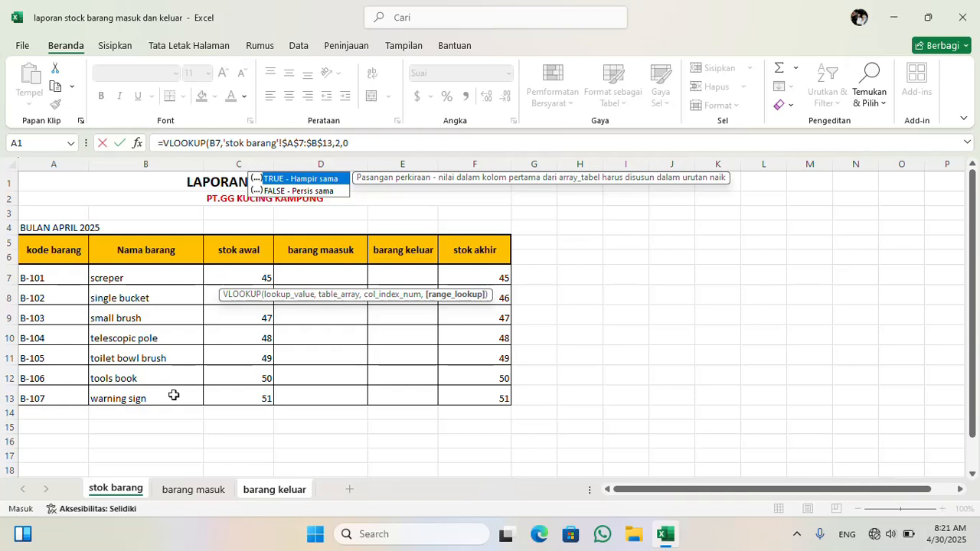
{"action": "type", "text": ")"}
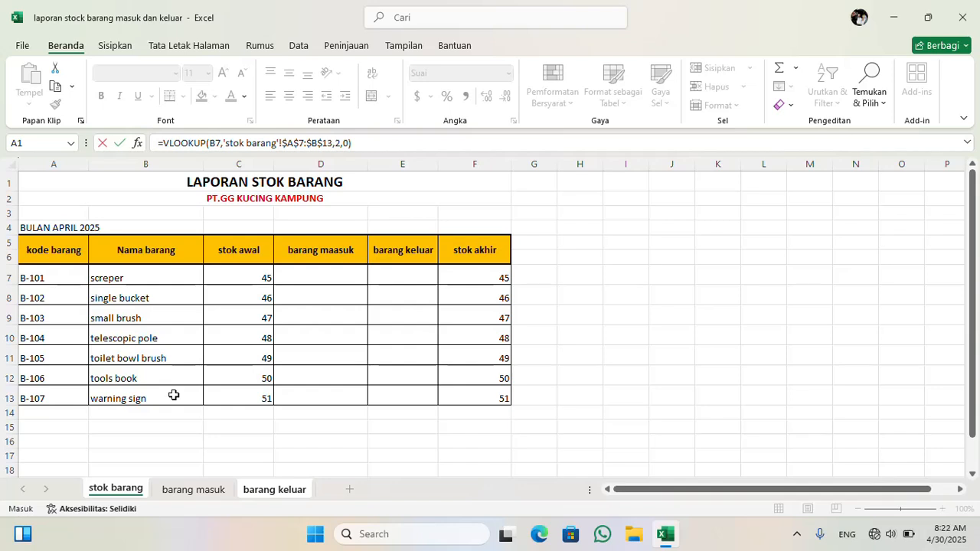
{"action": "key", "text": "Return"}
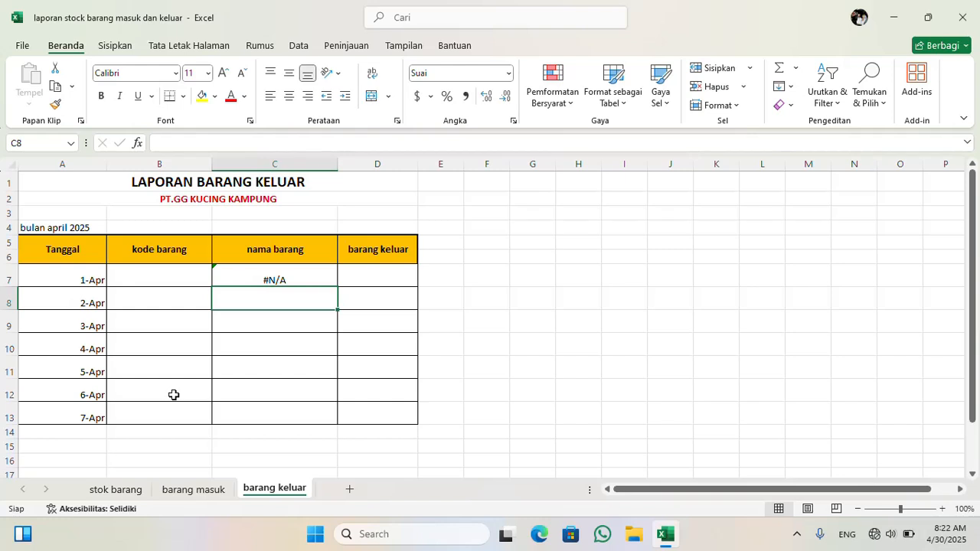
{"action": "left_click", "coordinate": [310, 275]}
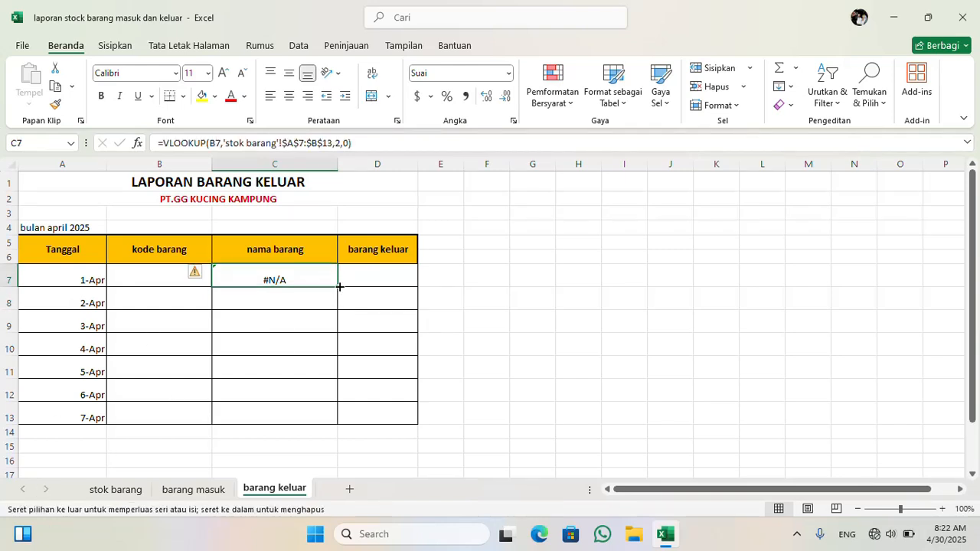
{"action": "double_click", "coordinate": [339, 286]}
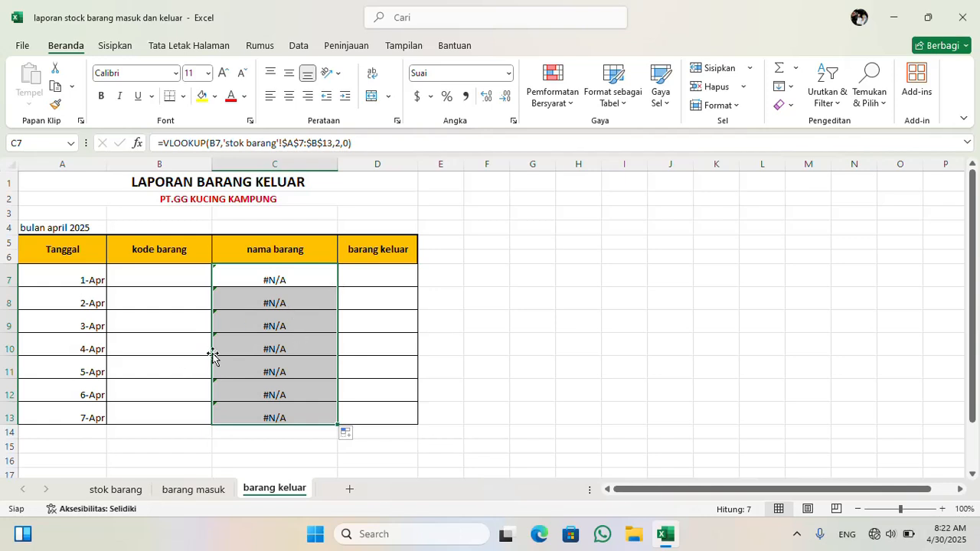
Enter the item code B-102 in B7 and extend the code series to B-103 in B8.
{"action": "left_click", "coordinate": [163, 277]}
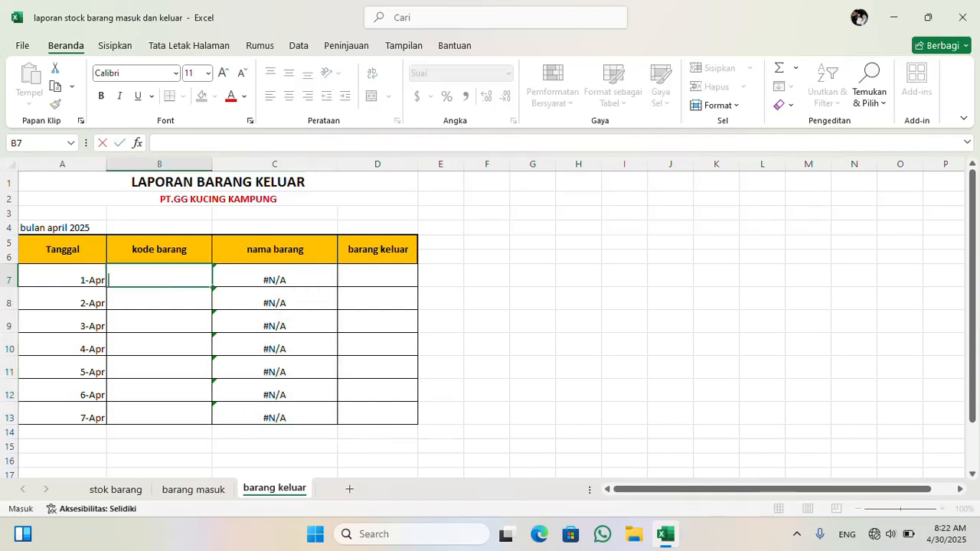
{"action": "type", "text": "B-102"}
{"action": "key", "text": "Return"}
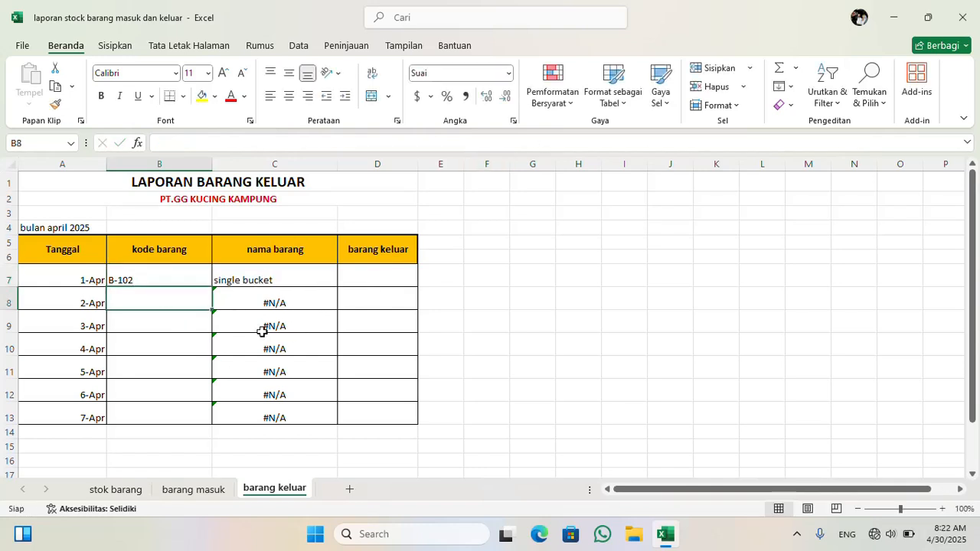
{"action": "left_click", "coordinate": [166, 279]}
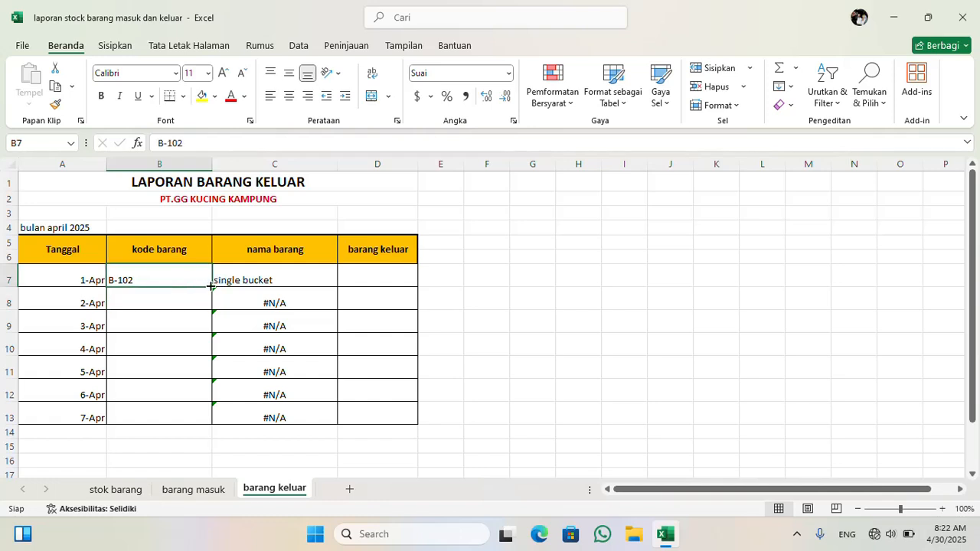
{"action": "left_click_drag", "start_coordinate": [211, 285], "coordinate": [203, 298]}
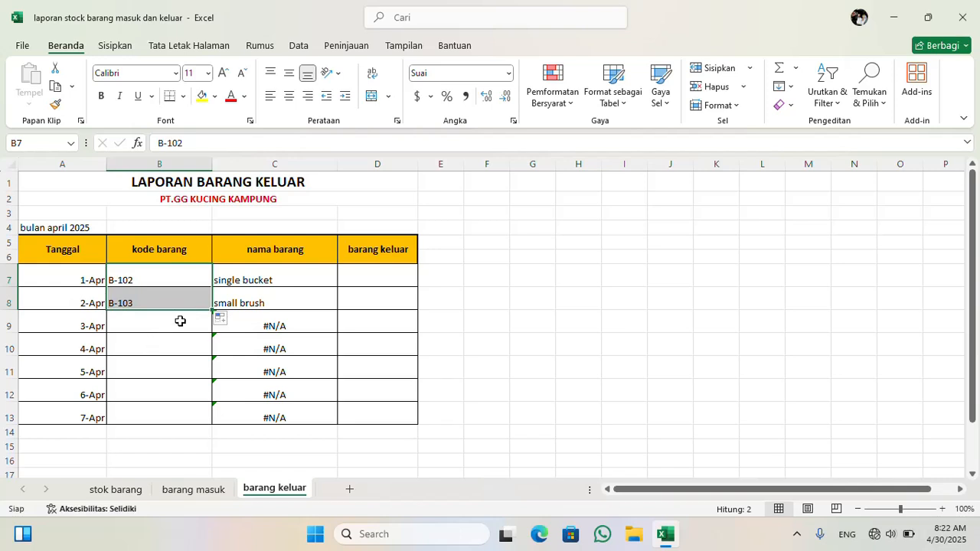
Enter the item code B-105 in B9 and extend the code series down through B13.
{"action": "double_click", "coordinate": [181, 321]}
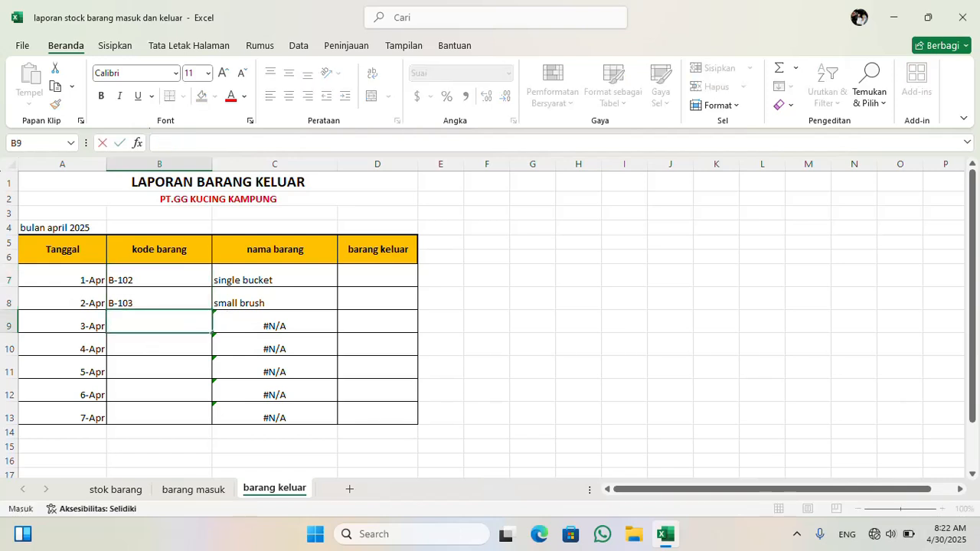
{"action": "type", "text": "B-"}
{"action": "type", "text": "105"}
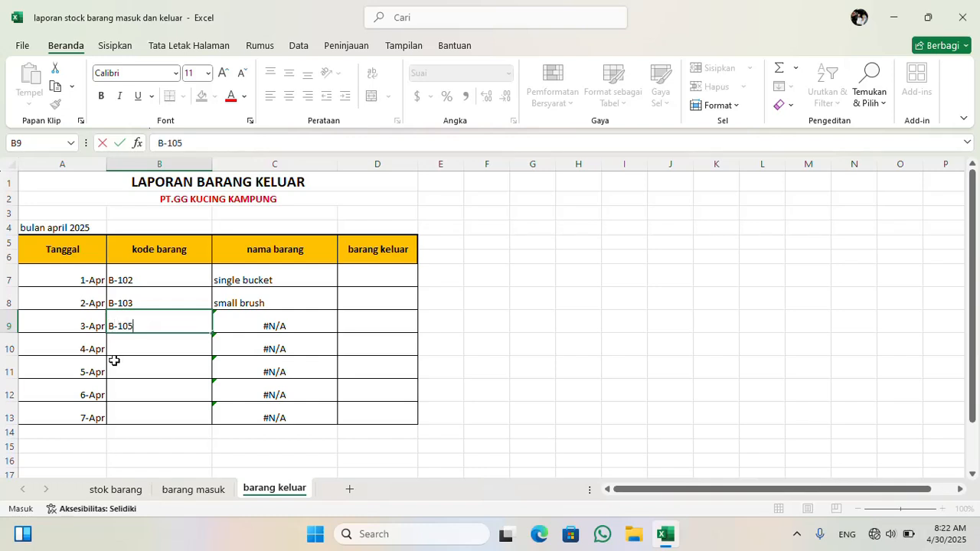
{"action": "left_click", "coordinate": [142, 349]}
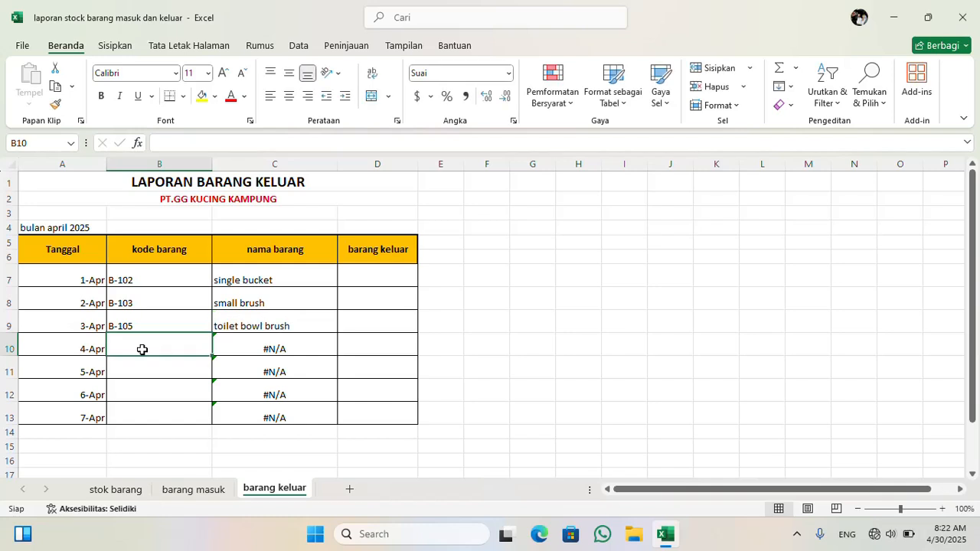
{"action": "left_click", "coordinate": [196, 320]}
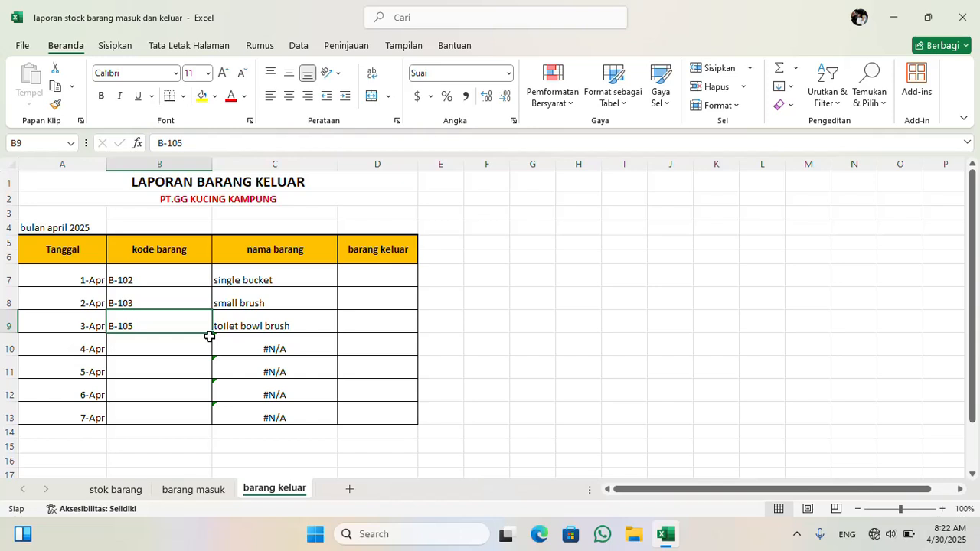
{"action": "left_click_drag", "start_coordinate": [210, 336], "coordinate": [197, 421]}
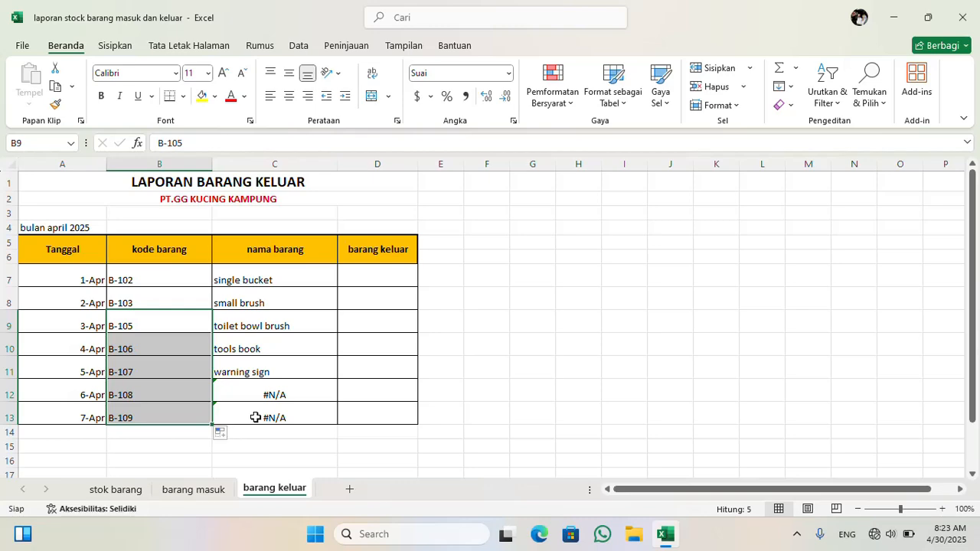
Check the item codes on the stok barang and barang masuk sheets, and change barang keluar cell B13 to B-104.
{"action": "left_click", "coordinate": [116, 490]}
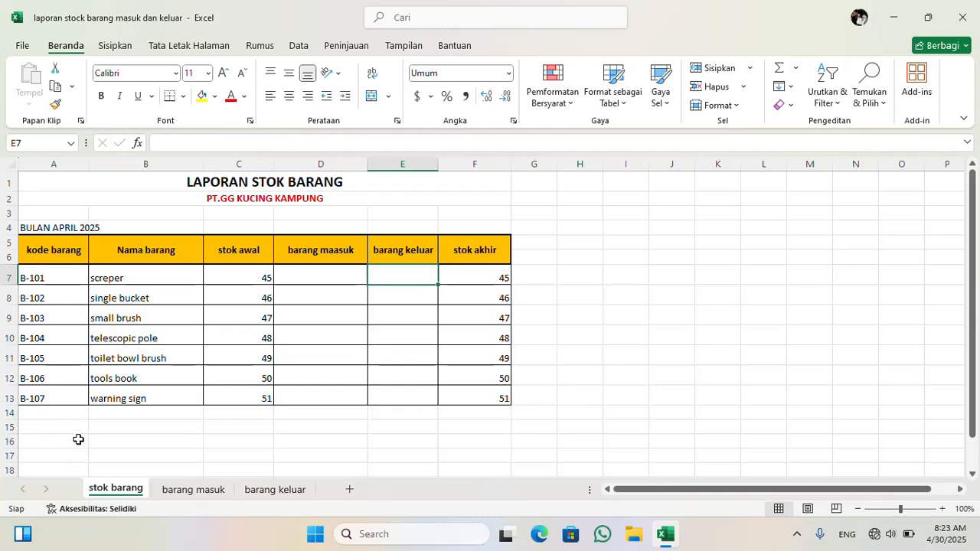
{"action": "left_click", "coordinate": [191, 490]}
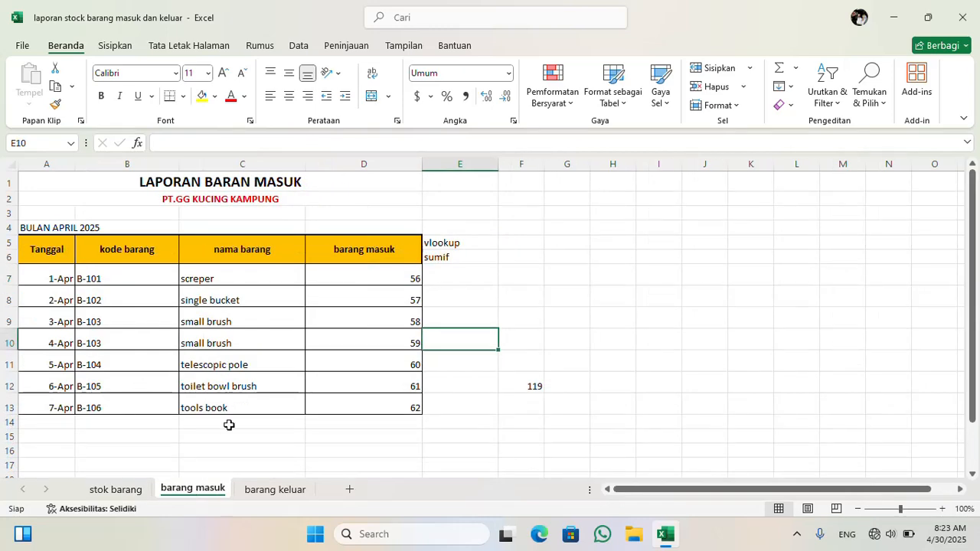
{"action": "left_click", "coordinate": [265, 488]}
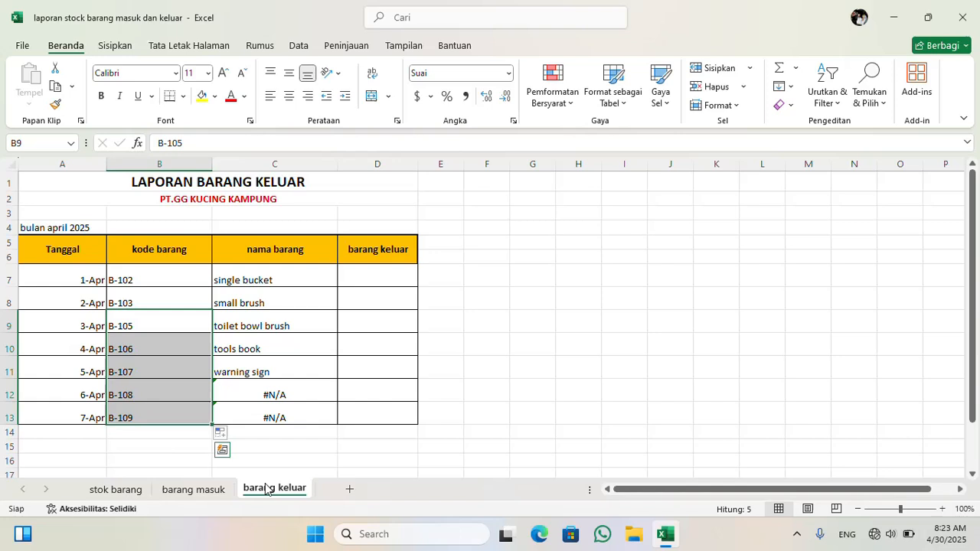
{"action": "double_click", "coordinate": [172, 412]}
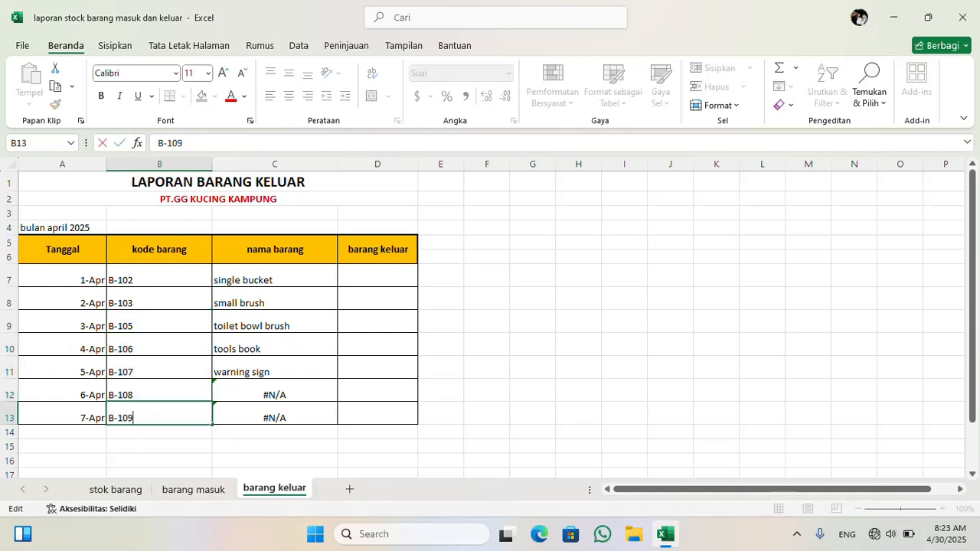
{"action": "key", "text": "BackSpace"}
{"action": "key", "text": "BackSpace"}
{"action": "key", "text": "BackSpace"}
{"action": "type", "text": "B"}
{"action": "key", "text": "BackSpace"}
{"action": "key", "text": "BackSpace"}
{"action": "type", "text": "104"}
Change the item code in B12 to B-105.
{"action": "left_click", "coordinate": [167, 390]}
{"action": "key", "text": "F2"}
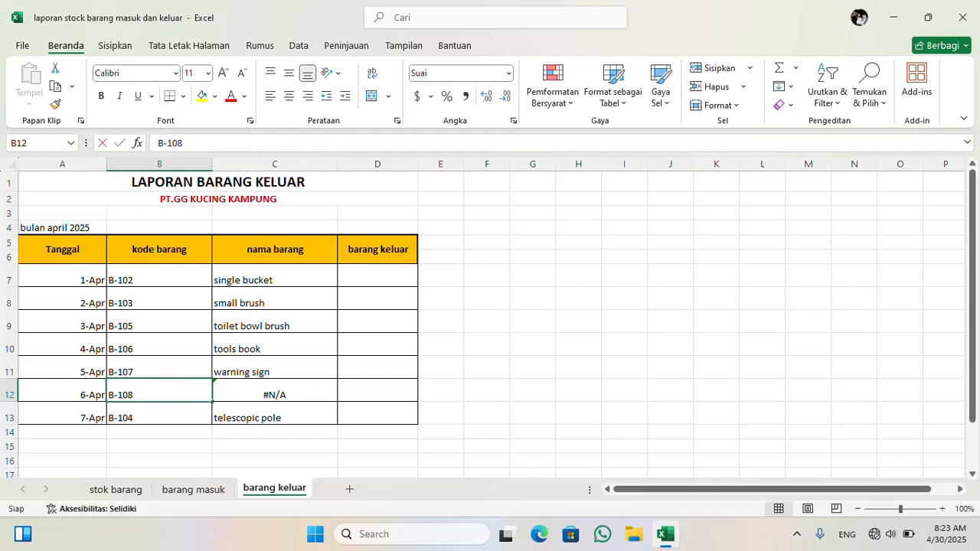
{"action": "key", "text": "BackSpace"}
{"action": "key", "text": "BackSpace"}
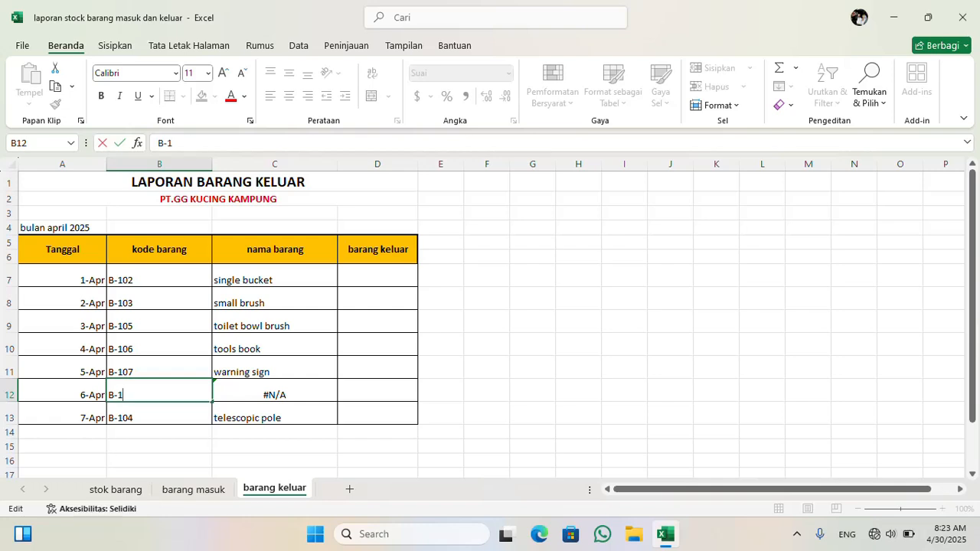
{"action": "type", "text": "05"}
{"action": "left_click", "coordinate": [477, 374]}
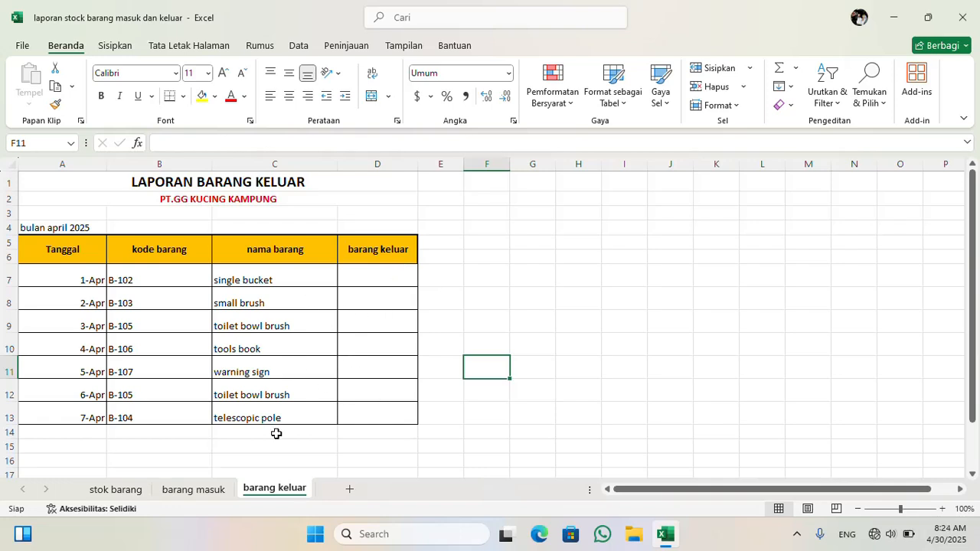
Enter the barang keluar quantities 30 for single bucket in D7 and 31 for small brush in D8.
{"action": "double_click", "coordinate": [372, 269]}
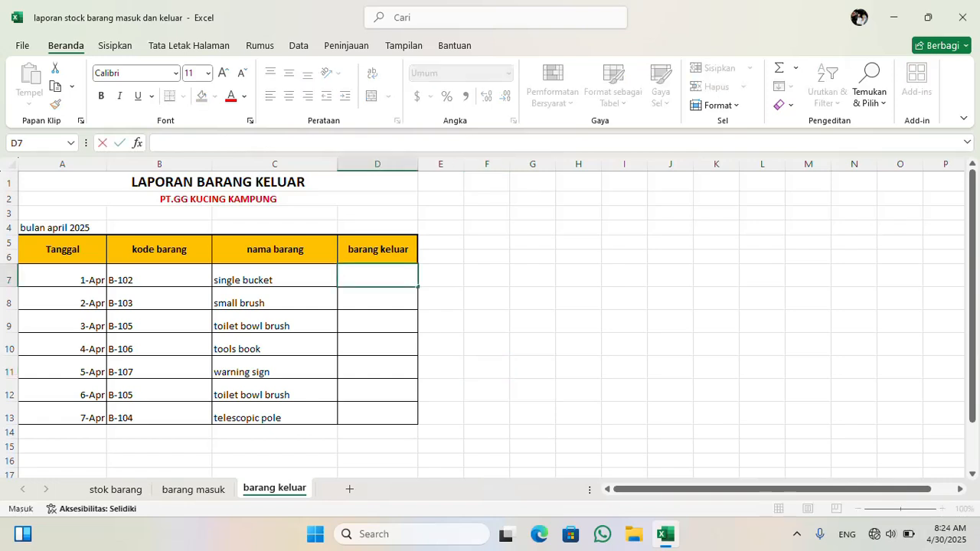
{"action": "type", "text": "30"}
{"action": "key", "text": "Return"}
{"action": "key", "text": "F2"}
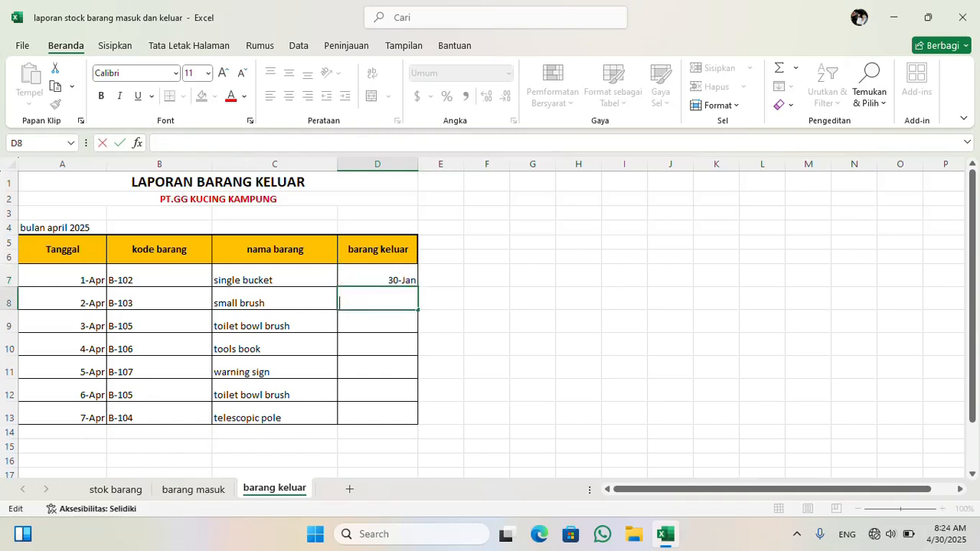
{"action": "type", "text": "31"}
{"action": "left_click", "coordinate": [399, 326]}
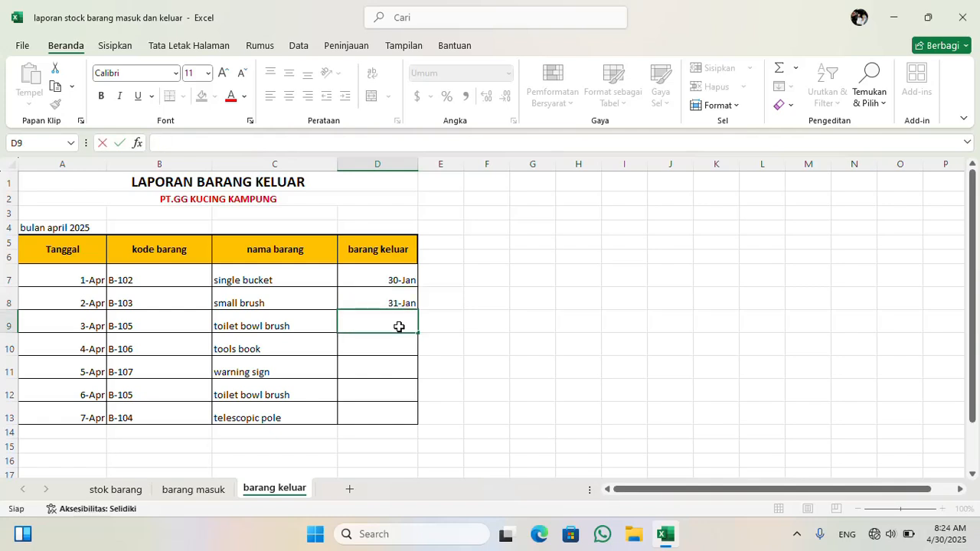
Enter the quantity 3 for toilet bowl brush in D9 and change the single bucket quantity in D7 to 31.
{"action": "type", "text": "3"}
{"action": "double_click", "coordinate": [399, 277]}
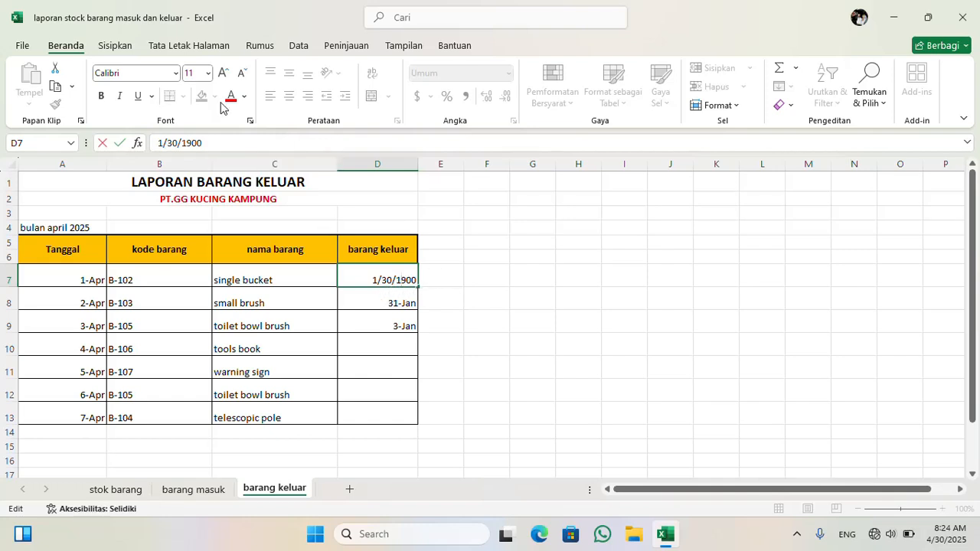
{"action": "left_click", "coordinate": [176, 74]}
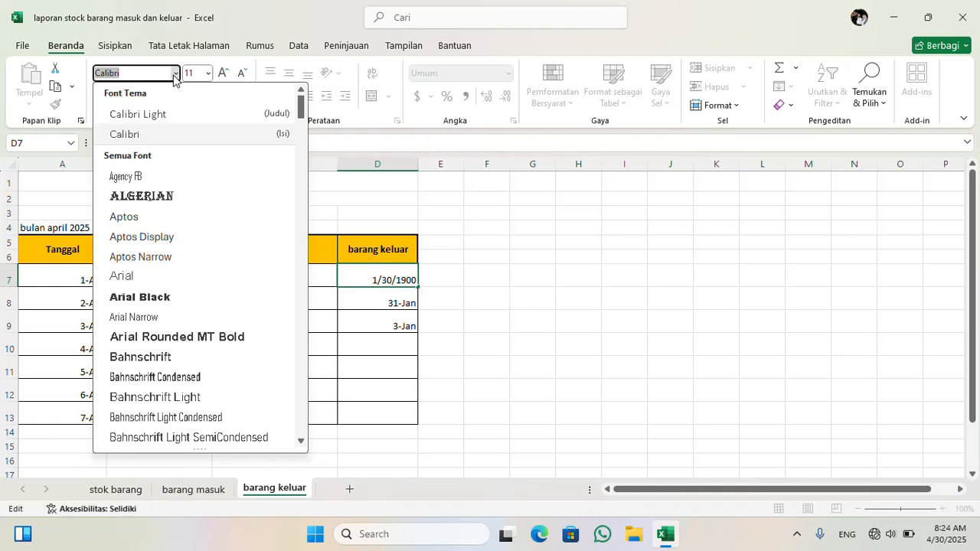
{"action": "left_click", "coordinate": [252, 142]}
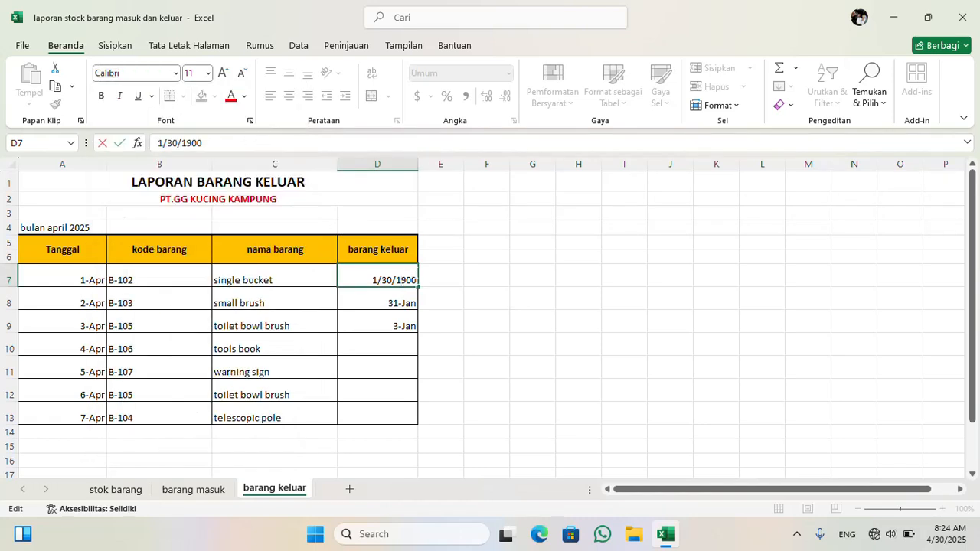
{"action": "double_click", "coordinate": [414, 280]}
{"action": "key", "text": "BackSpace"}
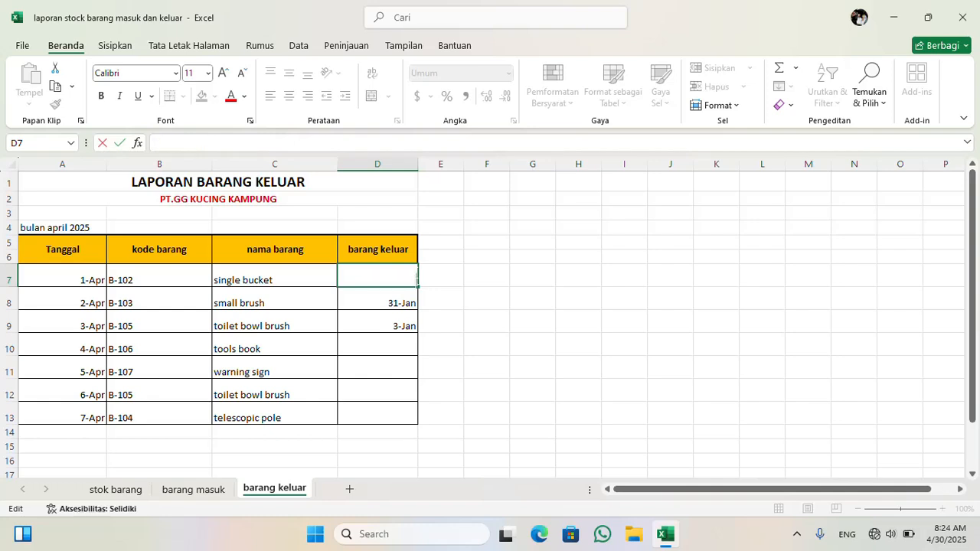
{"action": "type", "text": "13"}
{"action": "key", "text": "Return"}
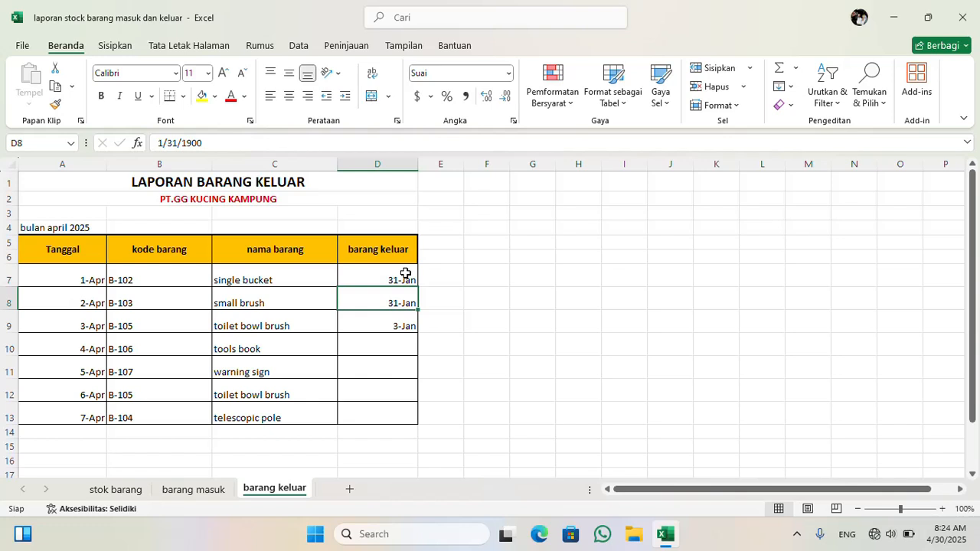
{"action": "left_click", "coordinate": [404, 274]}
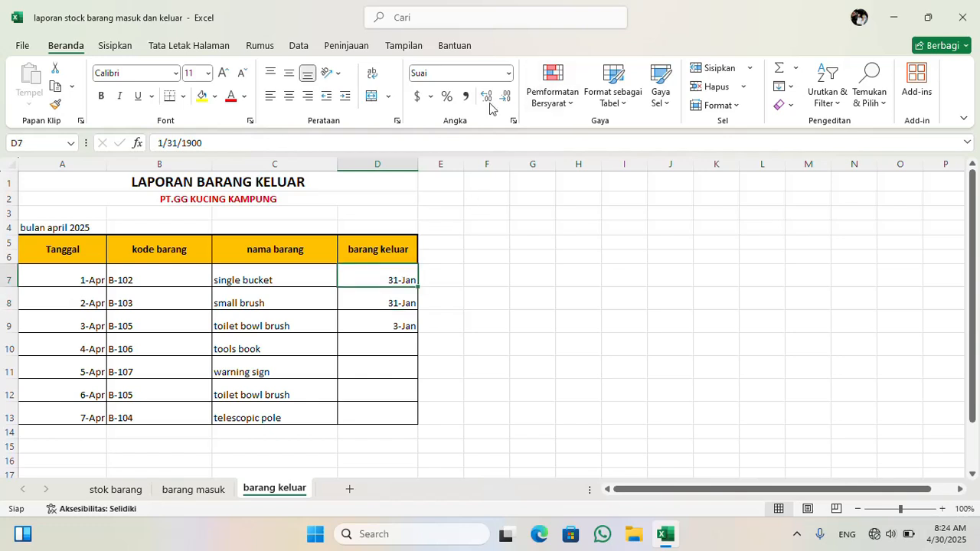
{"action": "double_click", "coordinate": [396, 277]}
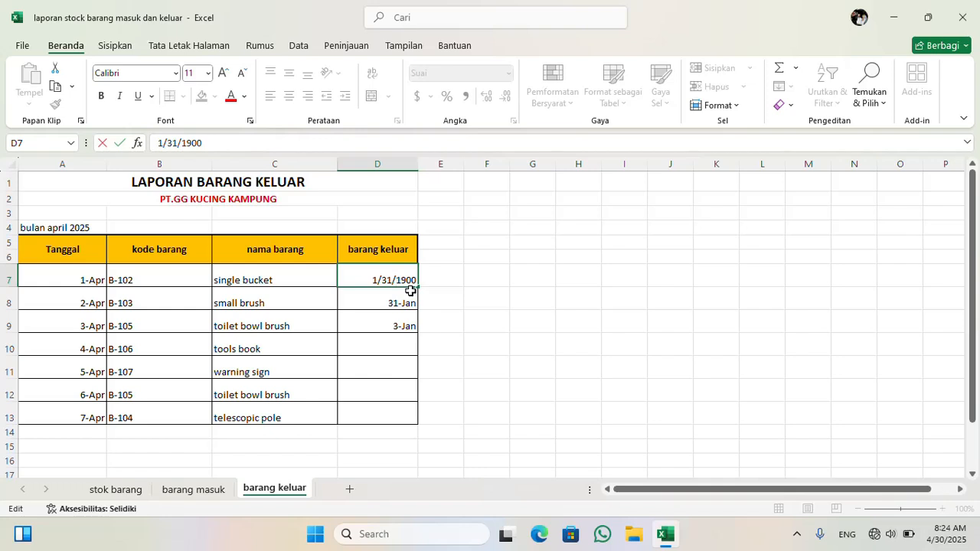
{"action": "left_click", "coordinate": [176, 75]}
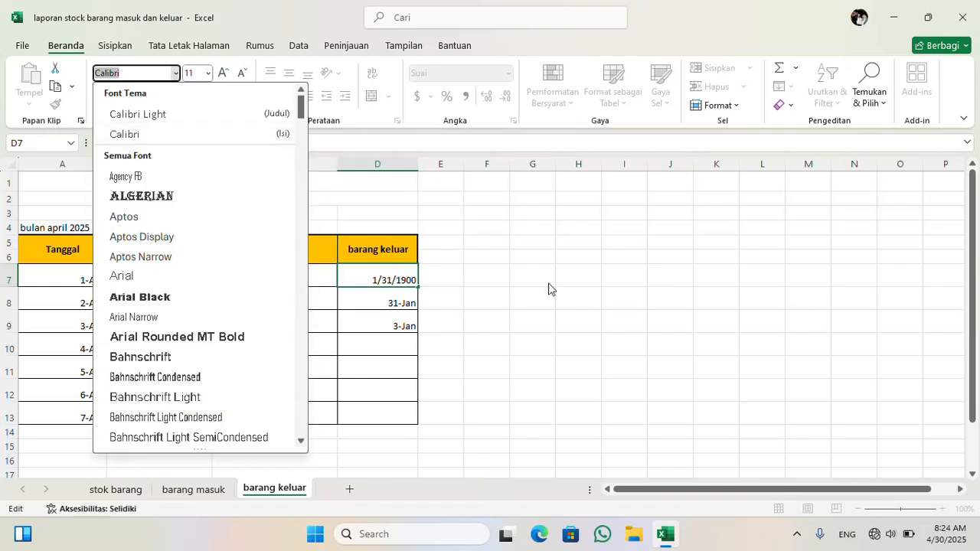
{"action": "key", "text": "Escape"}
{"action": "left_click", "coordinate": [528, 317]}
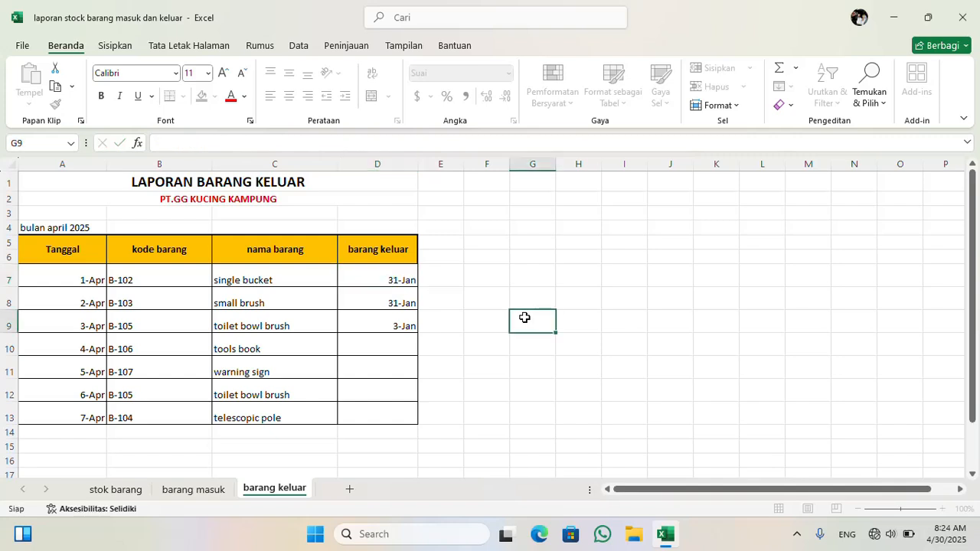
Set the number format of the barang keluar quantities in D7:D13 to General (Umum).
{"action": "left_click_drag", "start_coordinate": [403, 280], "coordinate": [383, 409]}
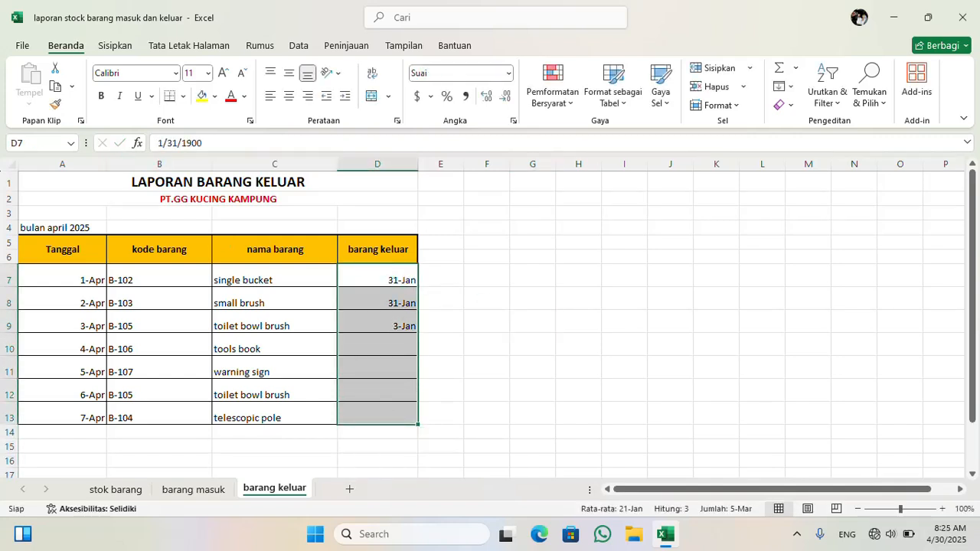
{"action": "left_click", "coordinate": [509, 73]}
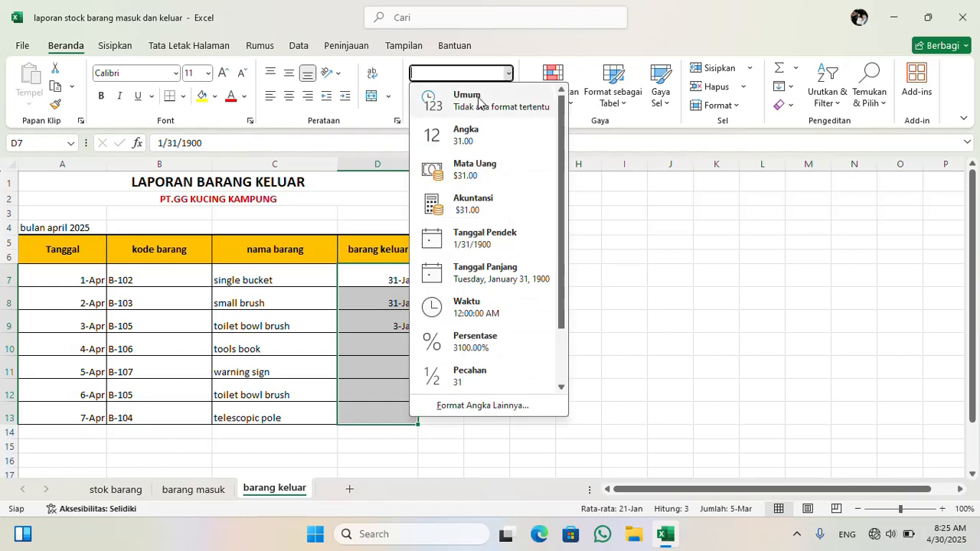
{"action": "left_click", "coordinate": [501, 104]}
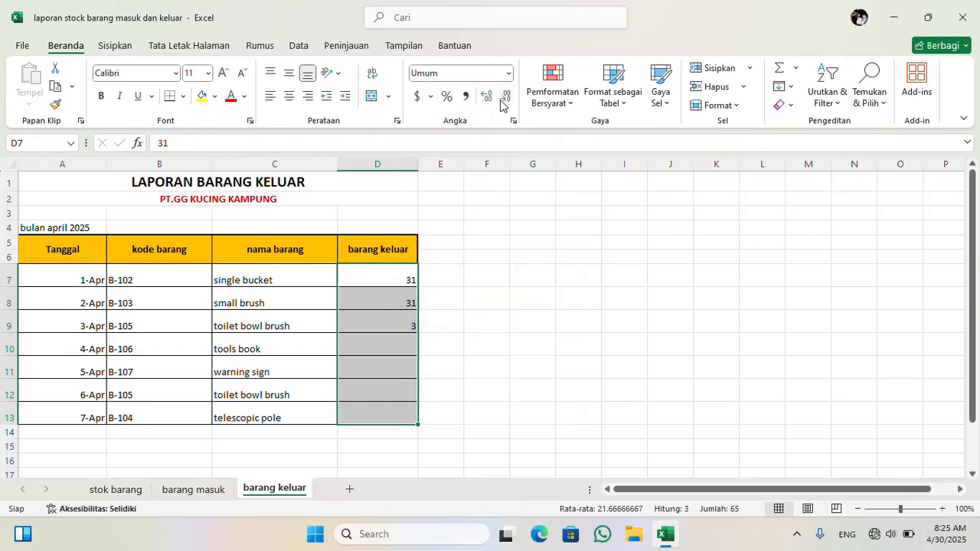
{"action": "left_click", "coordinate": [499, 293]}
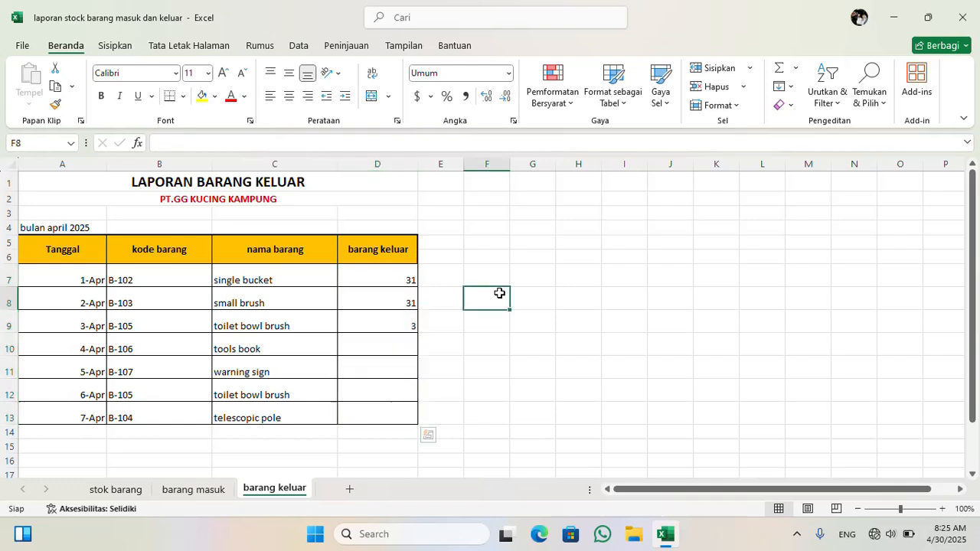
Change the small brush quantity in D8 to 32 and extend the series from D7:D8 down through D13.
{"action": "left_click", "coordinate": [372, 281]}
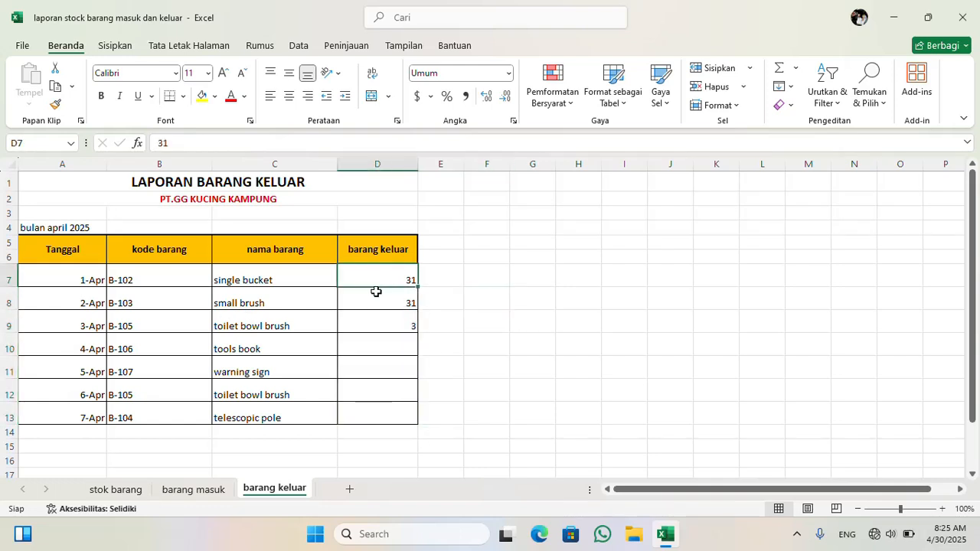
{"action": "left_click", "coordinate": [386, 302]}
{"action": "key", "text": "F2"}
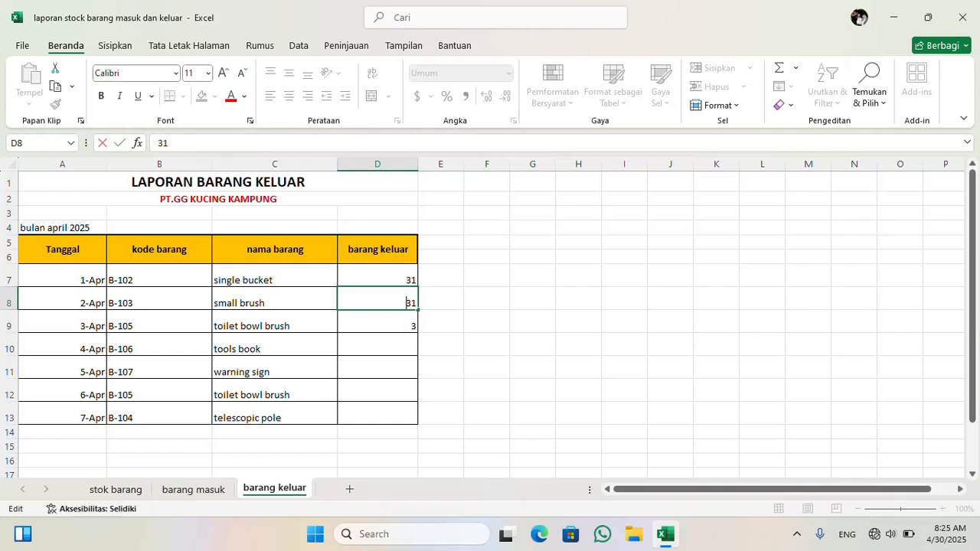
{"action": "key", "text": "BackSpace"}
{"action": "key", "text": "BackSpace"}
{"action": "type", "text": "32"}
{"action": "left_click_drag", "start_coordinate": [405, 281], "coordinate": [413, 423]}
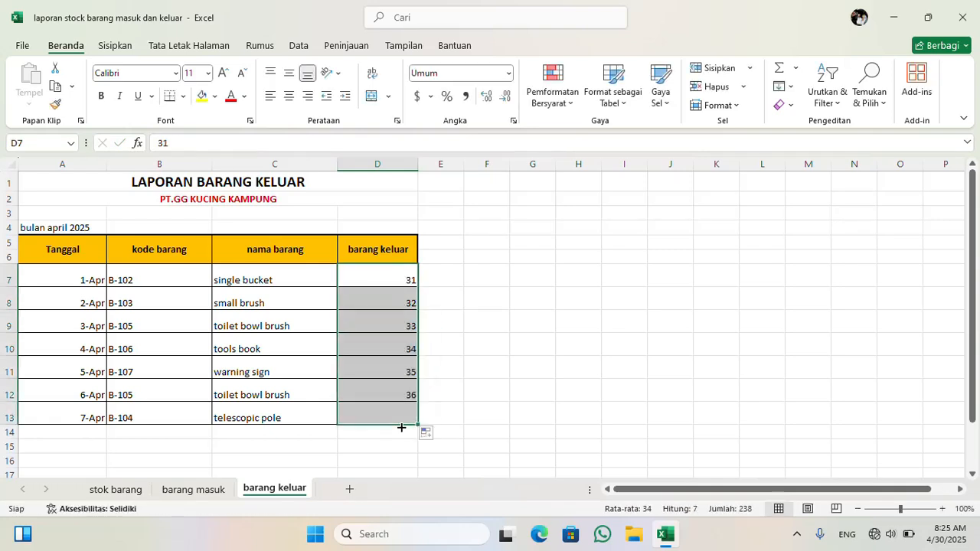
{"action": "left_click", "coordinate": [478, 306]}
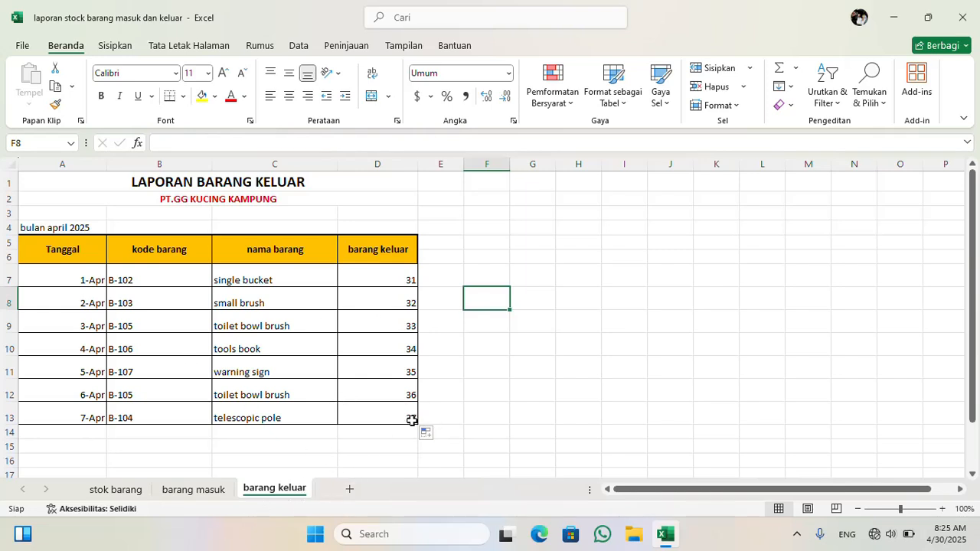
{"action": "left_click", "coordinate": [126, 493]}
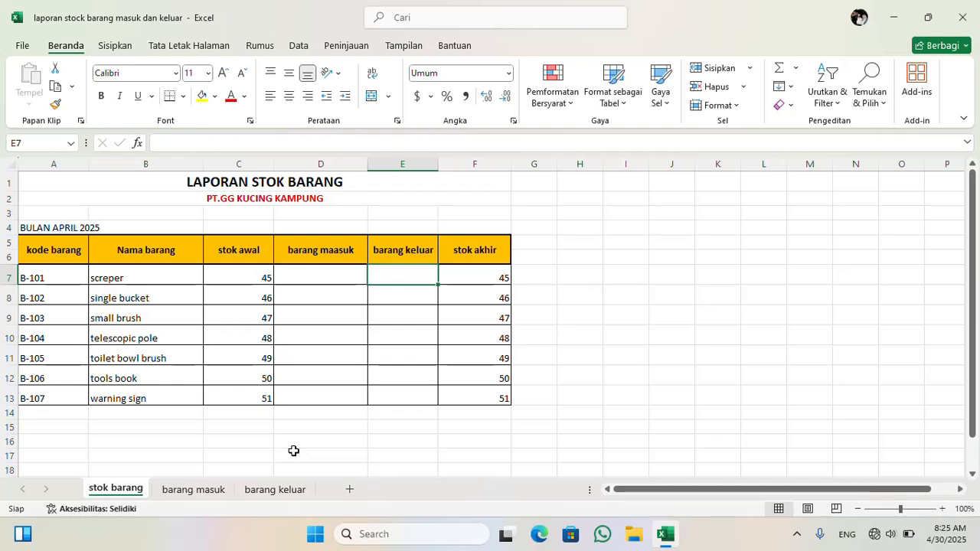
{"action": "left_click", "coordinate": [249, 498]}
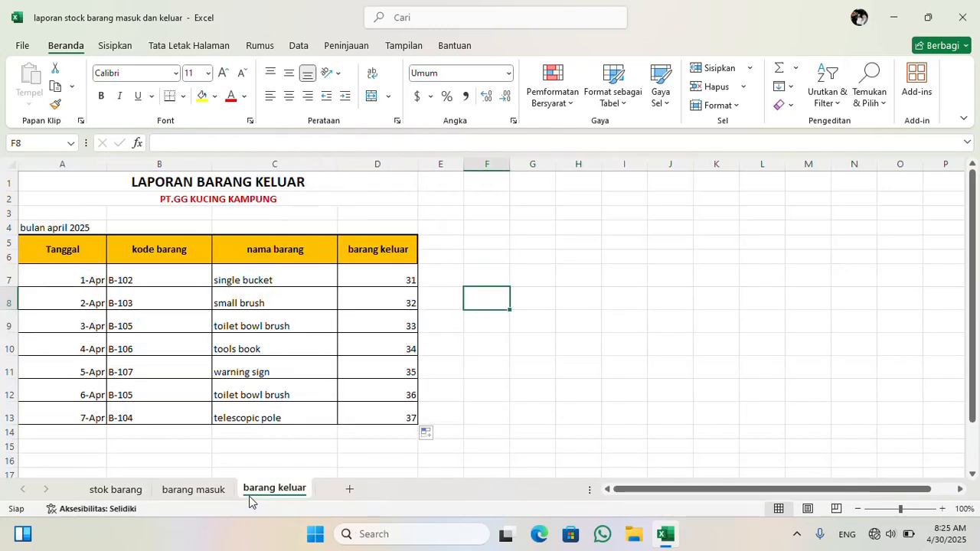
{"action": "left_click", "coordinate": [194, 494]}
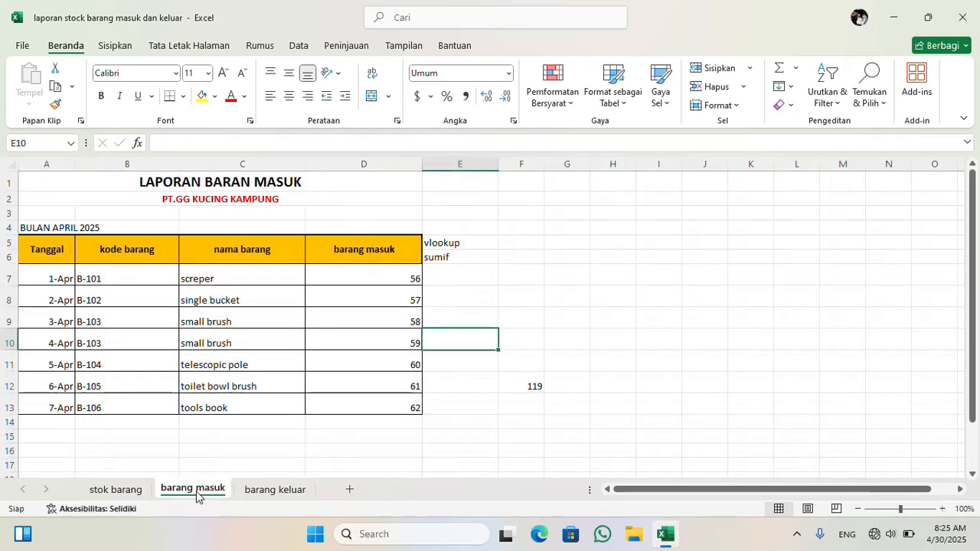
{"action": "left_click", "coordinate": [257, 496]}
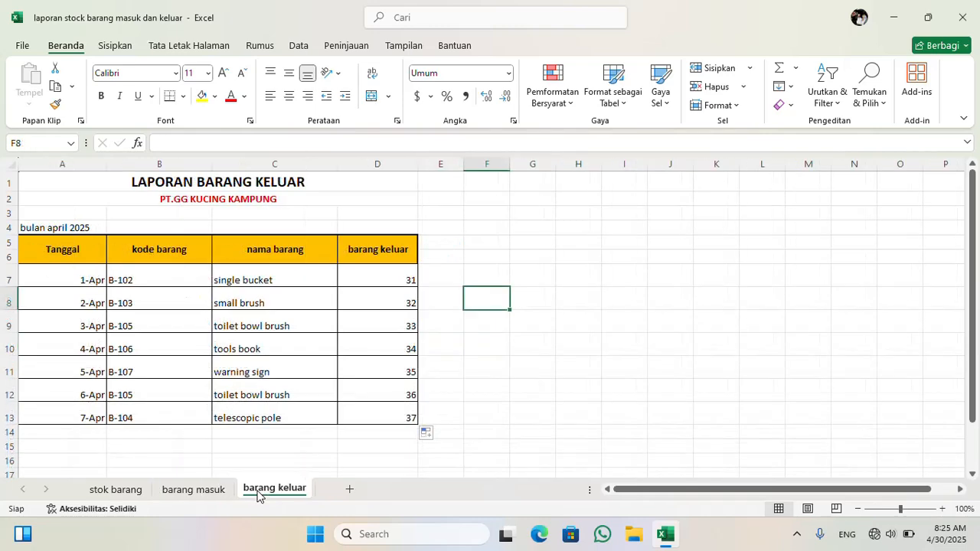
Start a SUMIF formula in D7 of the stok barang sheet with the absolute range 'barang masuk'!$C$7:$C$13.
{"action": "left_click", "coordinate": [140, 496]}
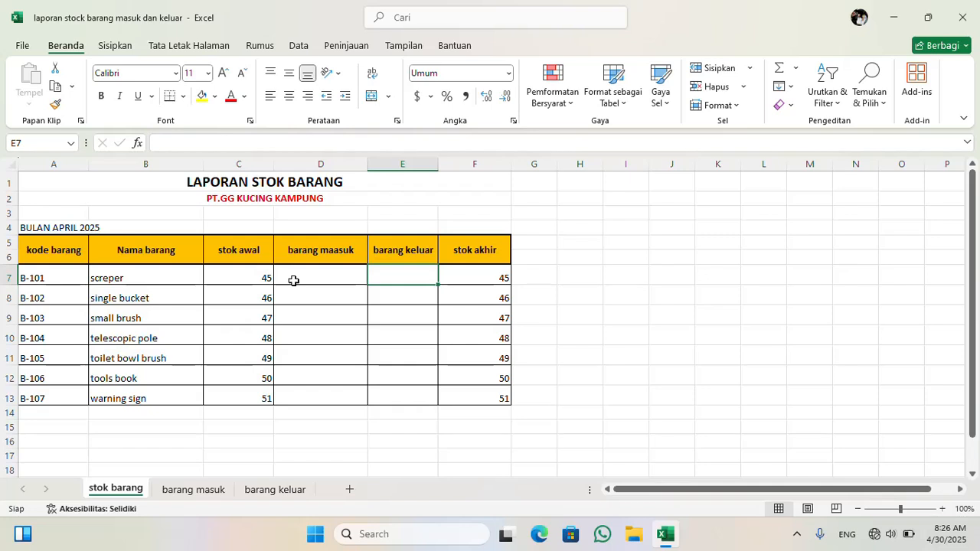
{"action": "double_click", "coordinate": [293, 281]}
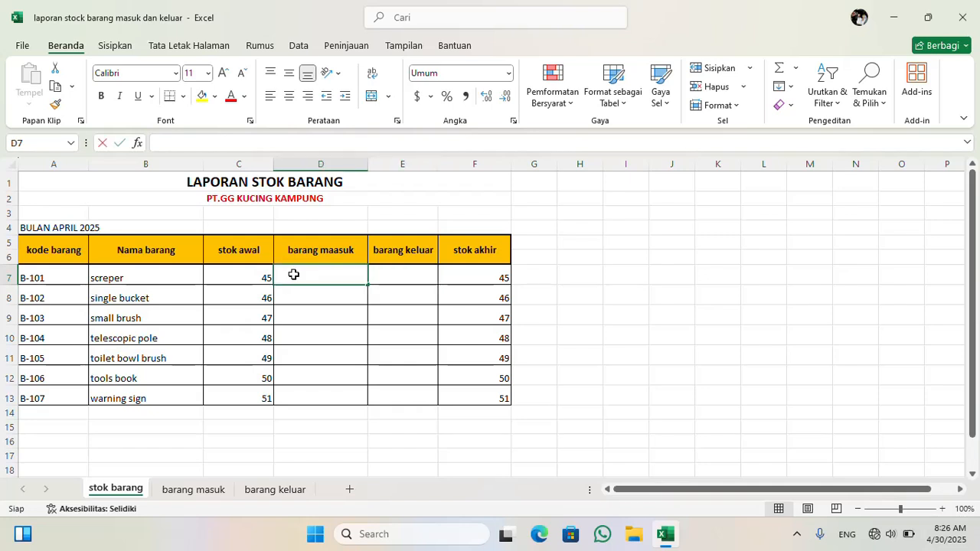
{"action": "type", "text": "="}
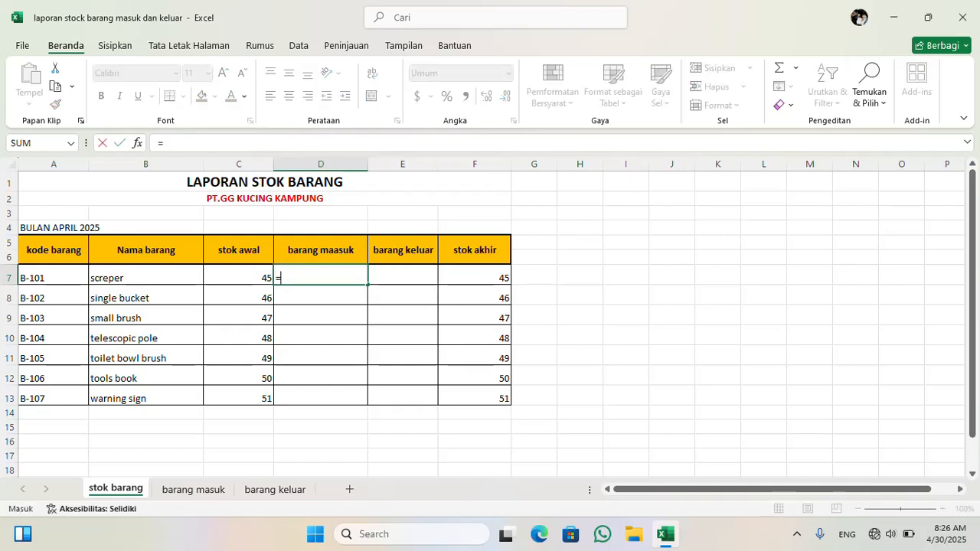
{"action": "type", "text": "SUM"}
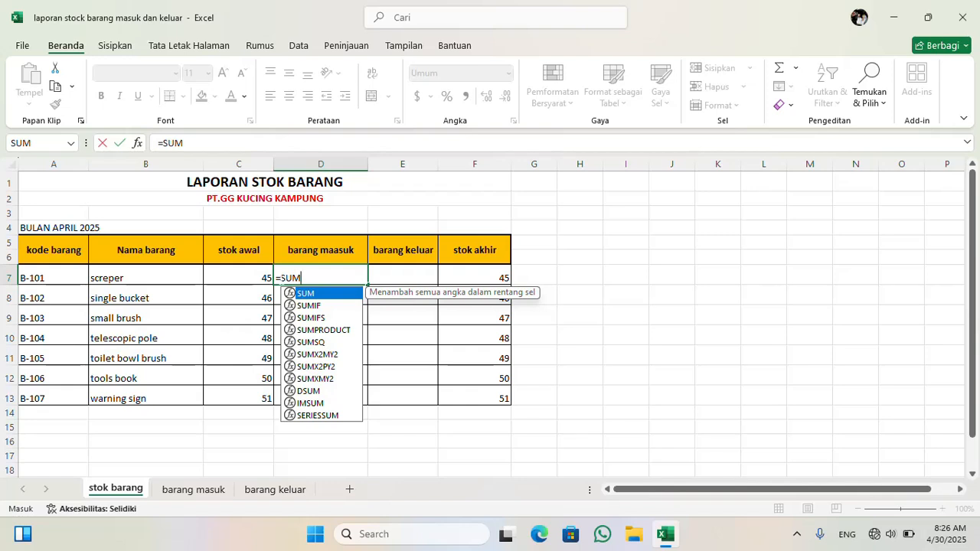
{"action": "double_click", "coordinate": [292, 306]}
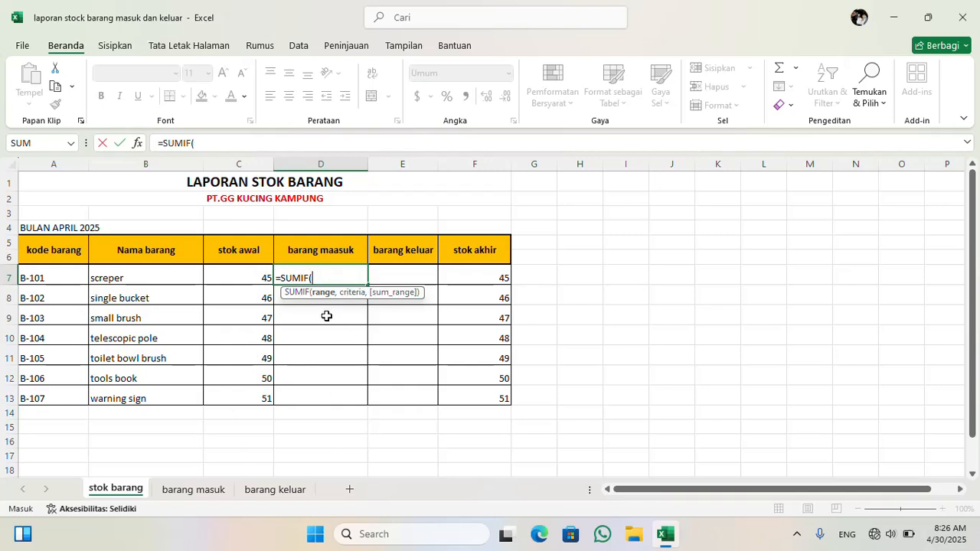
{"action": "left_click", "coordinate": [215, 494]}
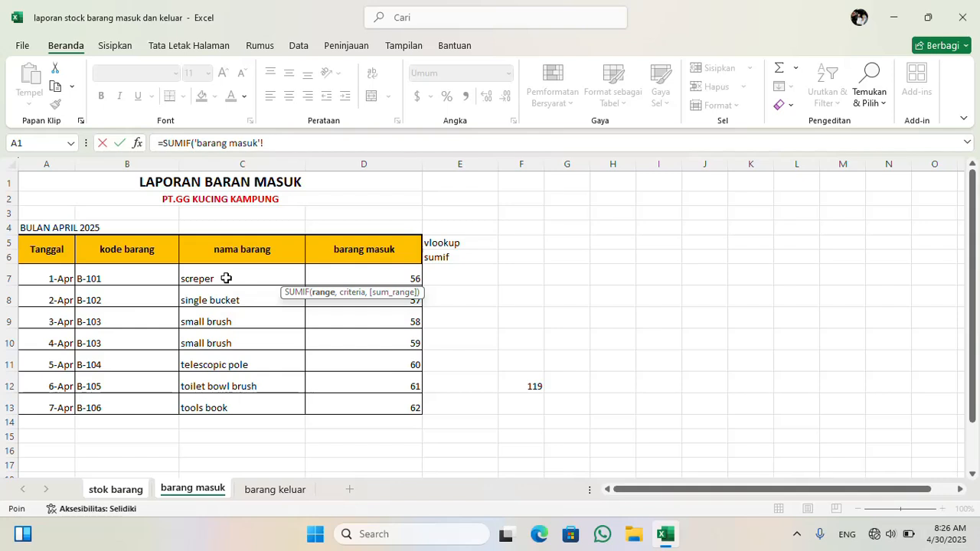
{"action": "left_click_drag", "start_coordinate": [225, 278], "coordinate": [222, 399]}
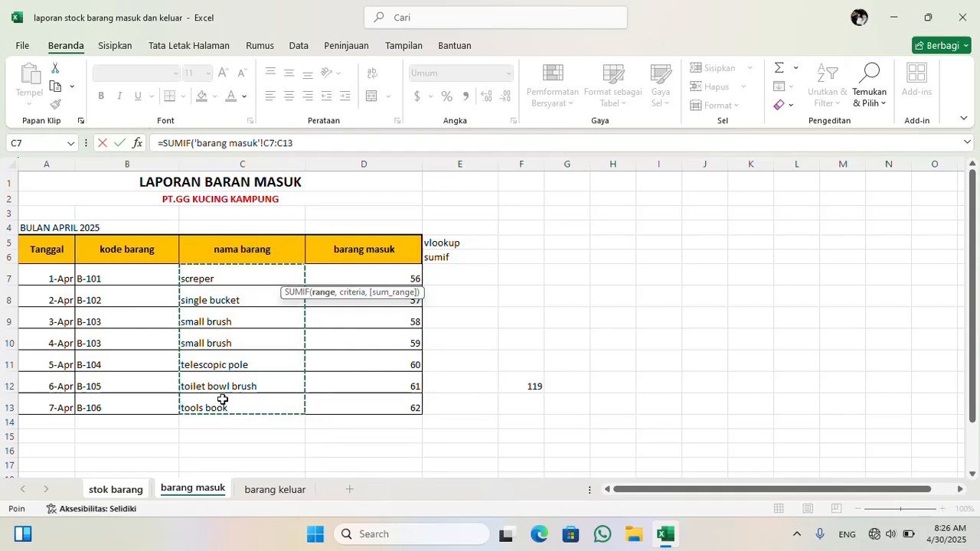
{"action": "key", "text": "F4"}
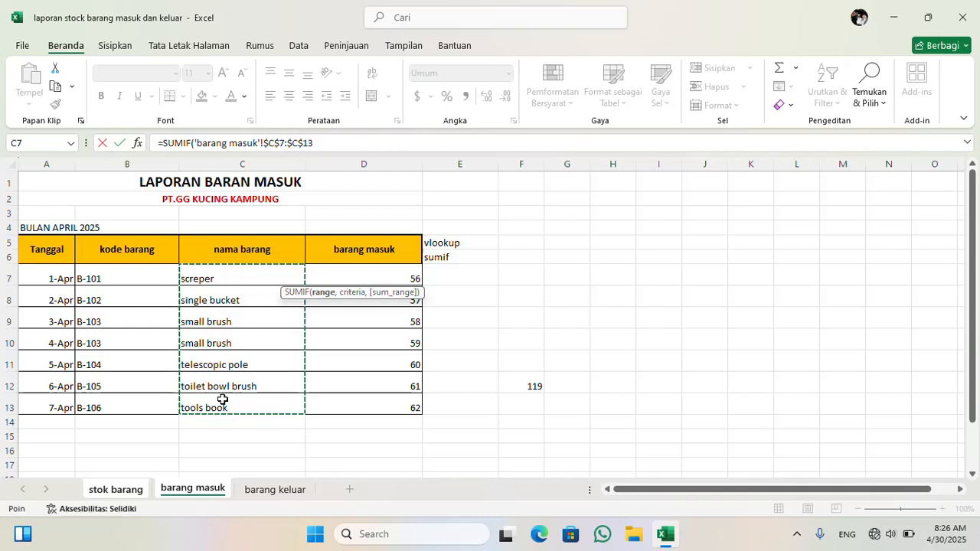
Complete the SUMIF formula in D7 of stok barang with criteria 'stok barang'!B7:B13 and absolute sum range 'barang masuk'!$D$7:$D$13.
{"action": "type", "text": ","}
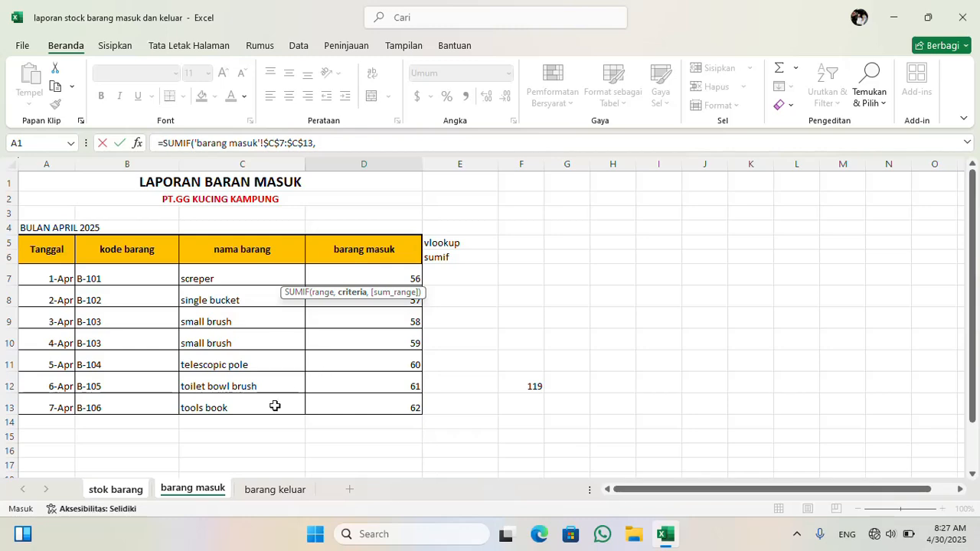
{"action": "left_click", "coordinate": [118, 488]}
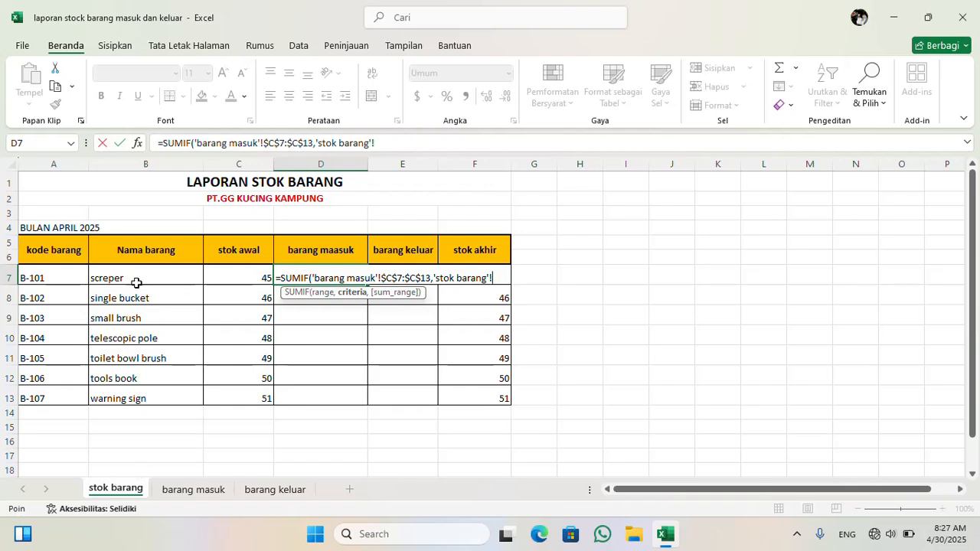
{"action": "left_click_drag", "start_coordinate": [137, 277], "coordinate": [141, 393]}
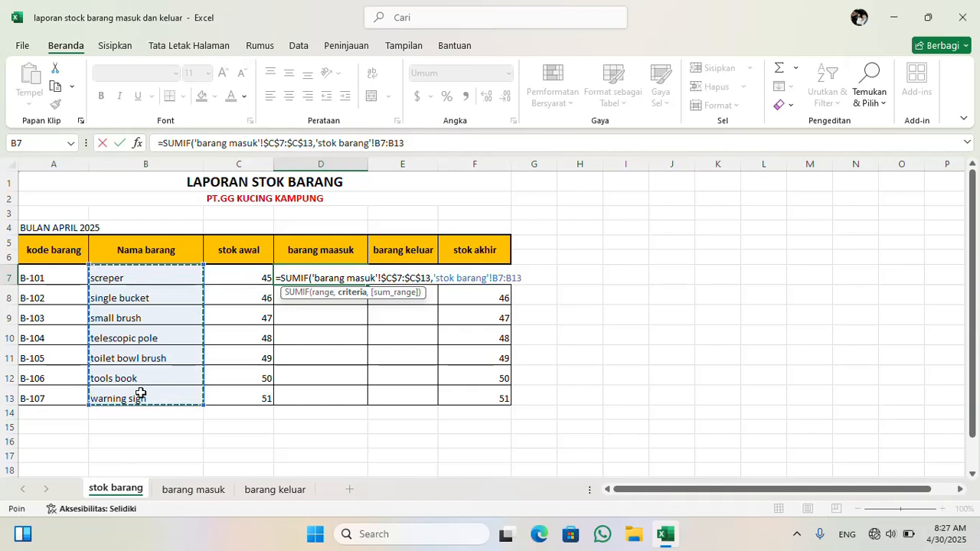
{"action": "type", "text": ","}
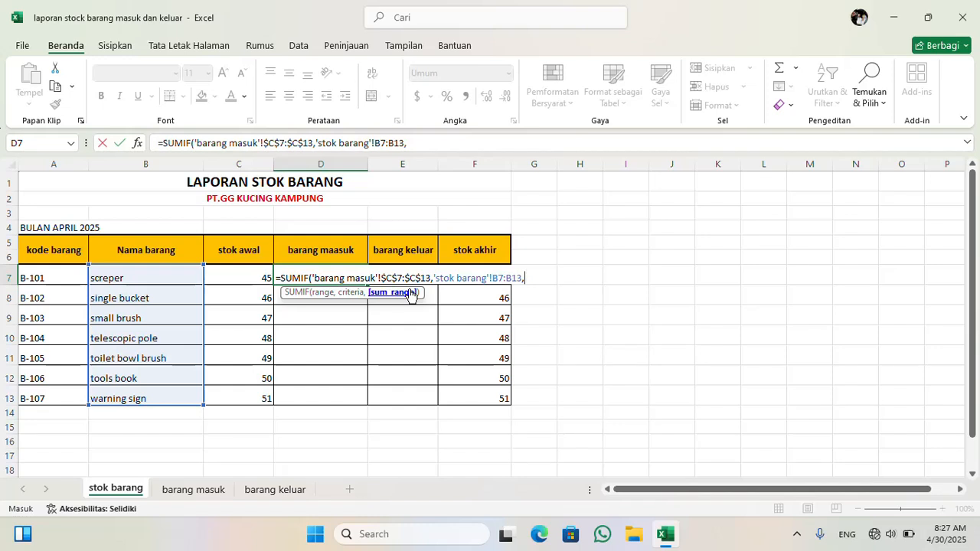
{"action": "left_click", "coordinate": [193, 489]}
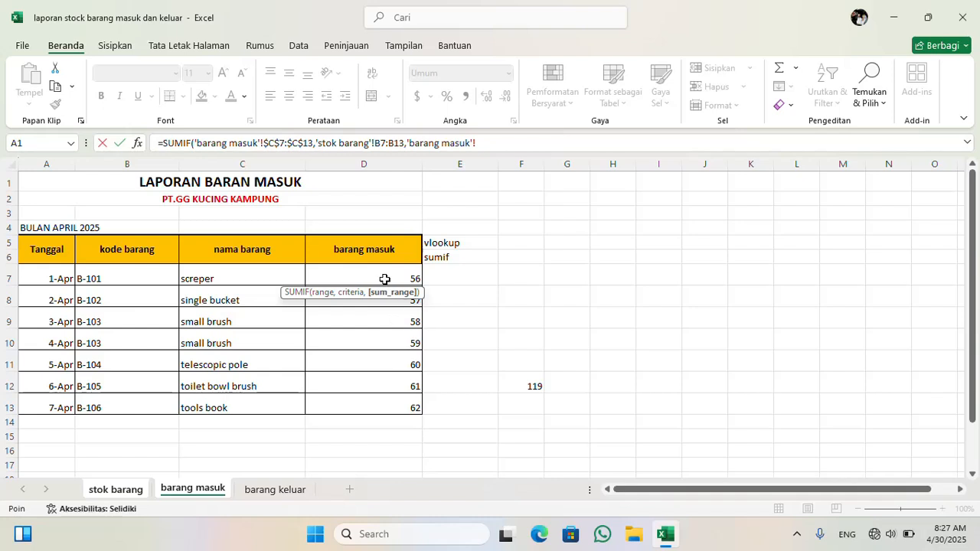
{"action": "left_click_drag", "start_coordinate": [384, 279], "coordinate": [370, 392]}
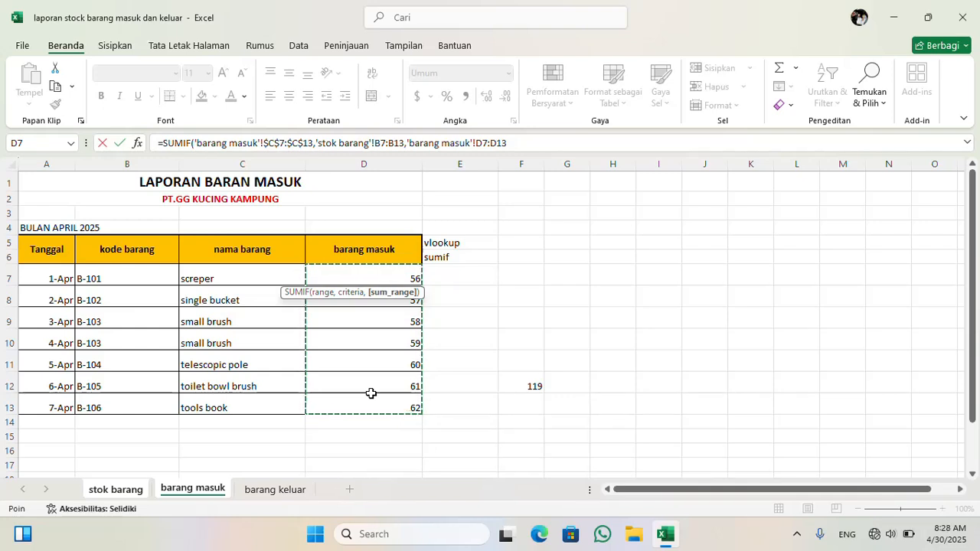
{"action": "key", "text": "F4"}
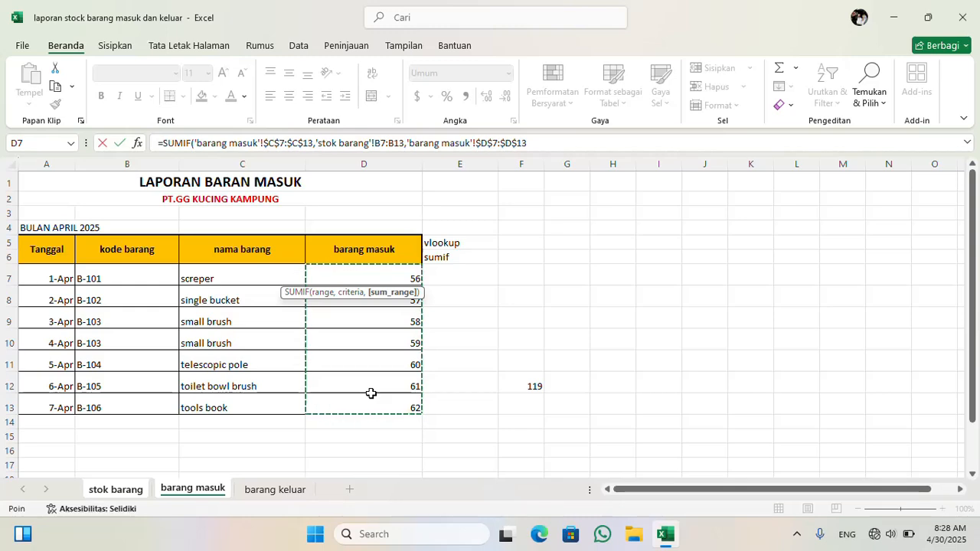
{"action": "type", "text": ")"}
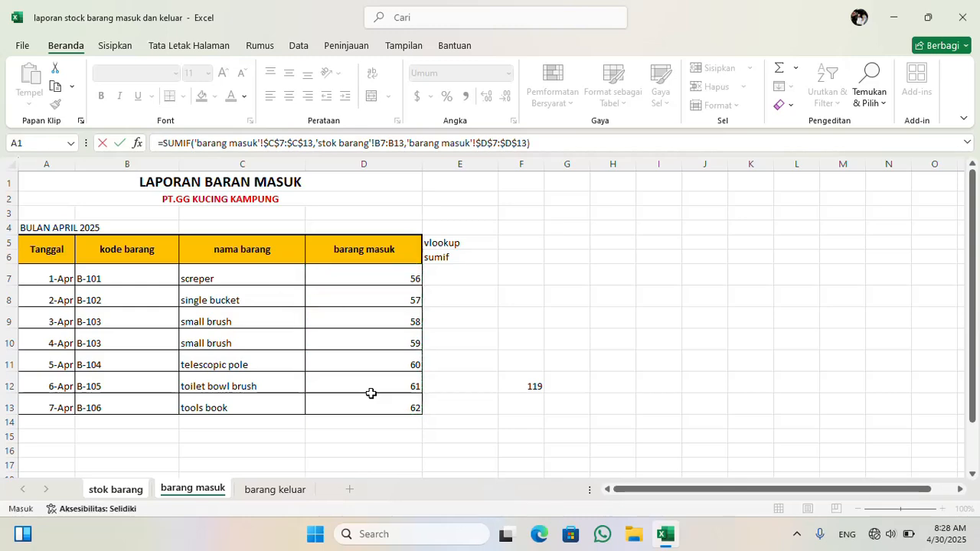
{"action": "key", "text": "Return"}
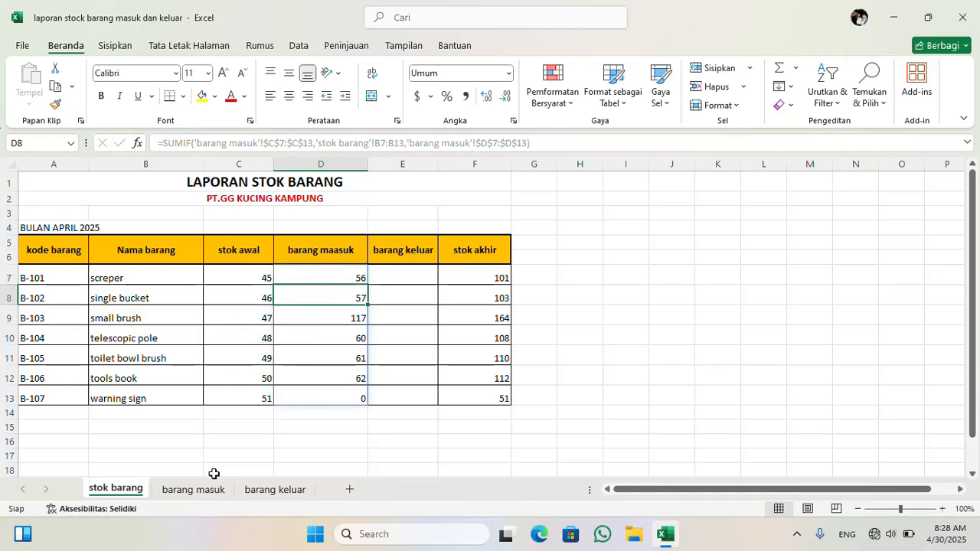
Add the two small brush quantities in E9 of the barang masuk sheet with the check formula =D9+D10.
{"action": "left_click", "coordinate": [206, 499]}
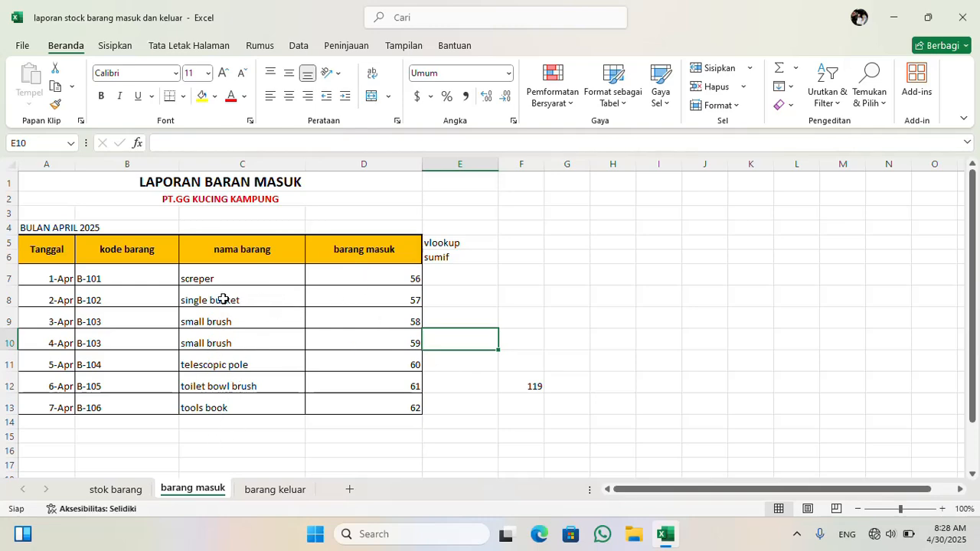
{"action": "left_click", "coordinate": [125, 496]}
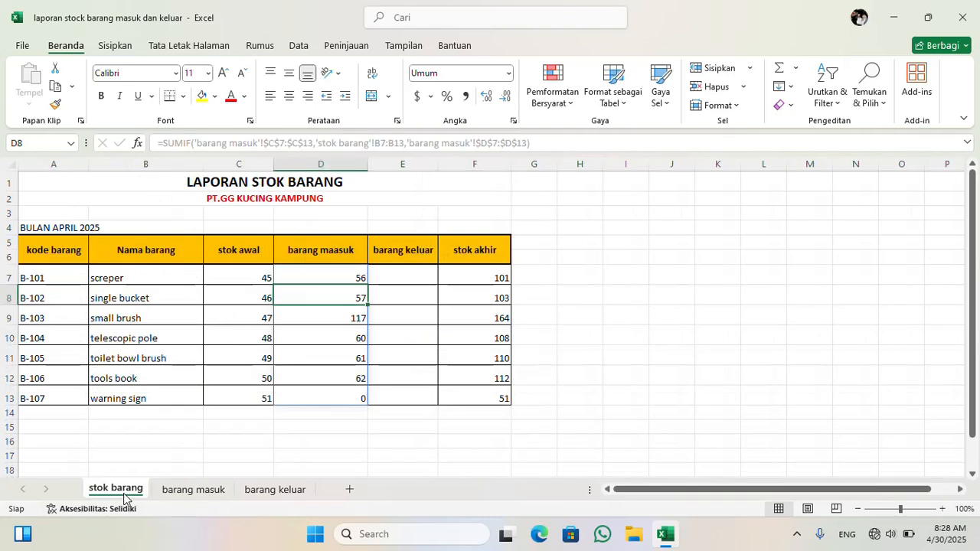
{"action": "left_click", "coordinate": [173, 489]}
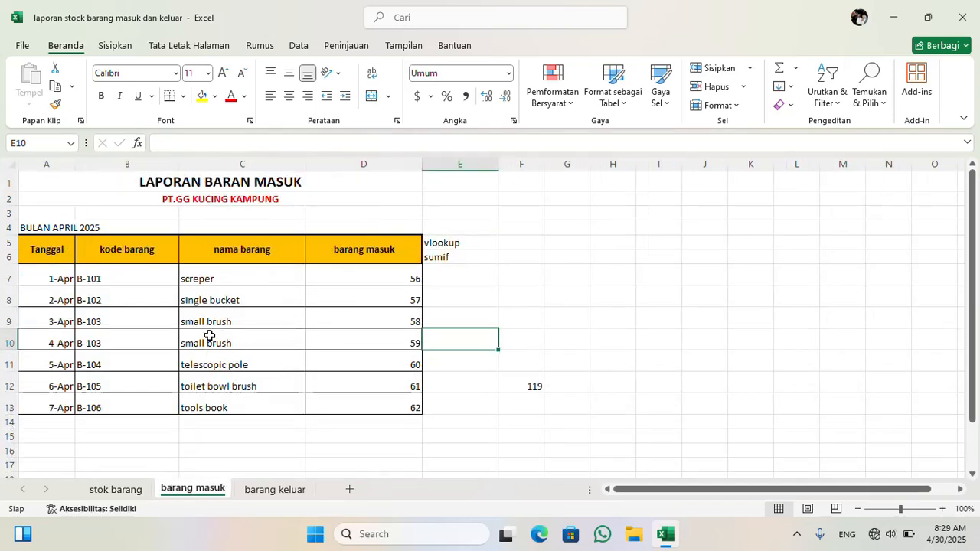
{"action": "left_click", "coordinate": [469, 322]}
{"action": "key", "text": "F2"}
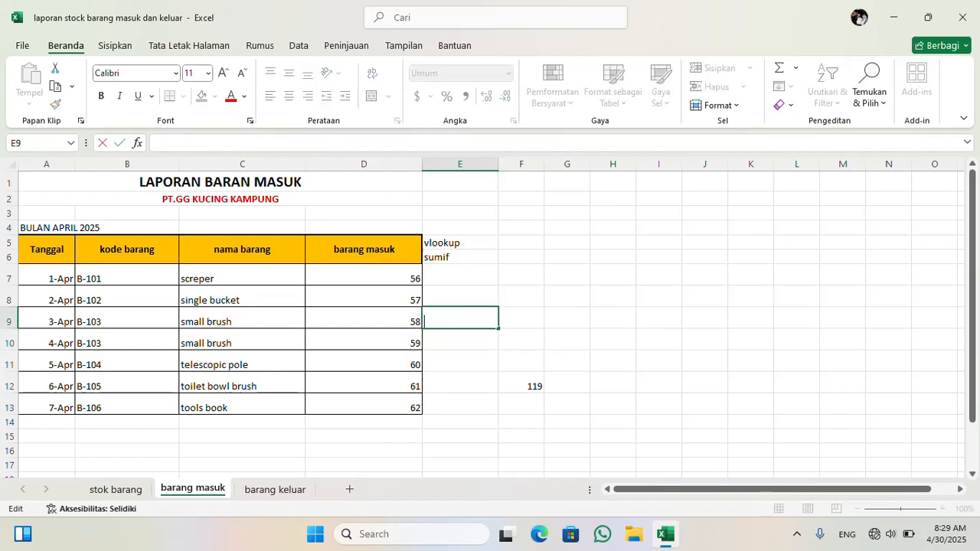
{"action": "type", "text": "58"}
{"action": "key", "text": "BackSpace"}
{"action": "key", "text": "BackSpace"}
{"action": "type", "text": "="}
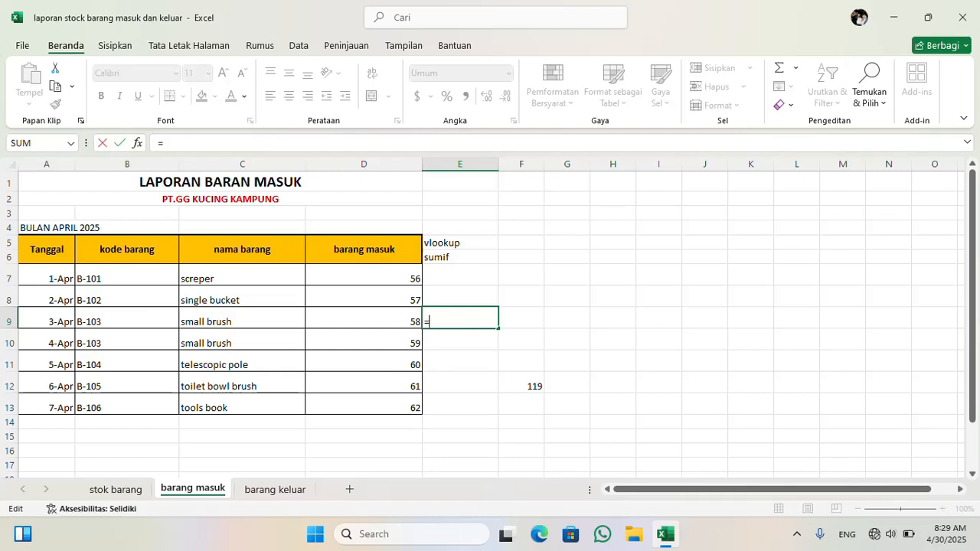
{"action": "type", "text": "58"}
{"action": "type", "text": "+"}
{"action": "key", "text": "BackSpace"}
{"action": "key", "text": "BackSpace"}
{"action": "left_click", "coordinate": [398, 321]}
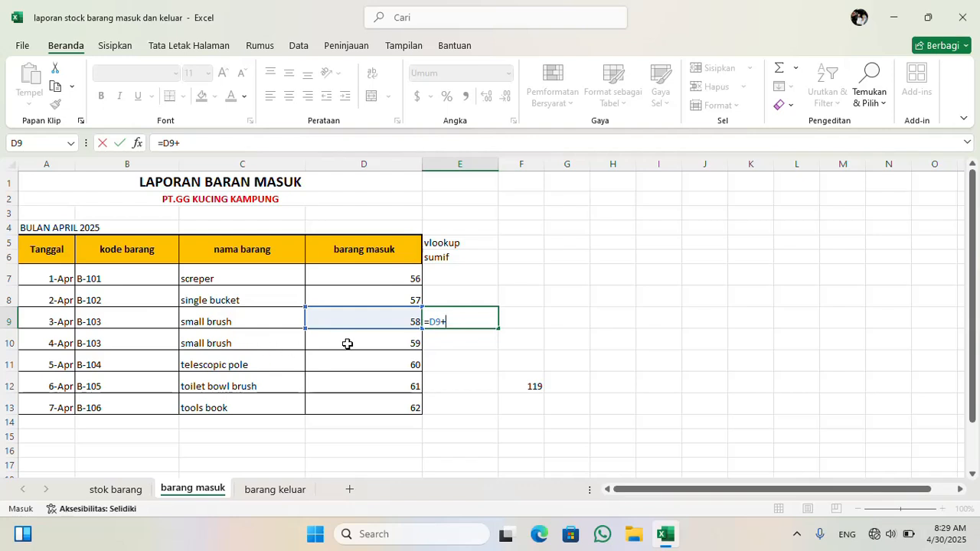
{"action": "left_click", "coordinate": [416, 344]}
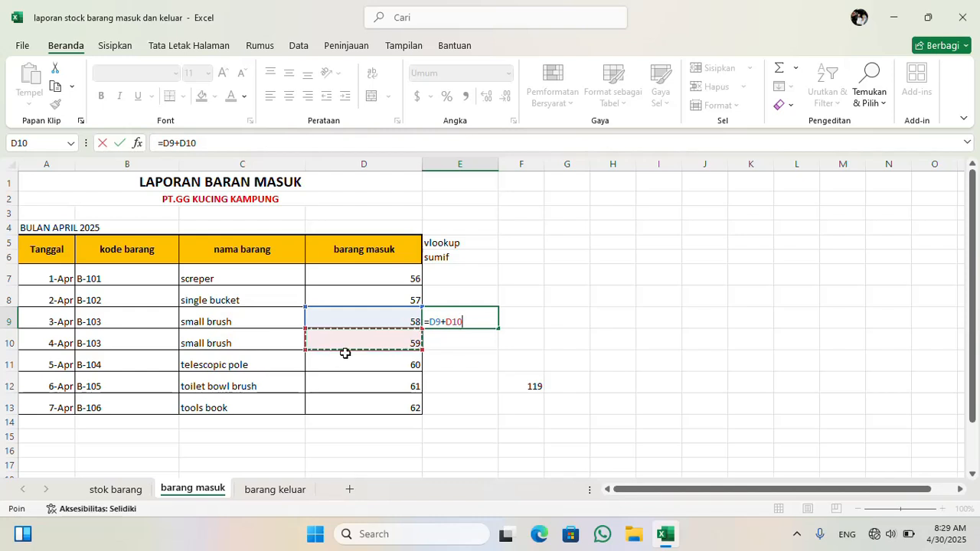
{"action": "key", "text": "Return"}
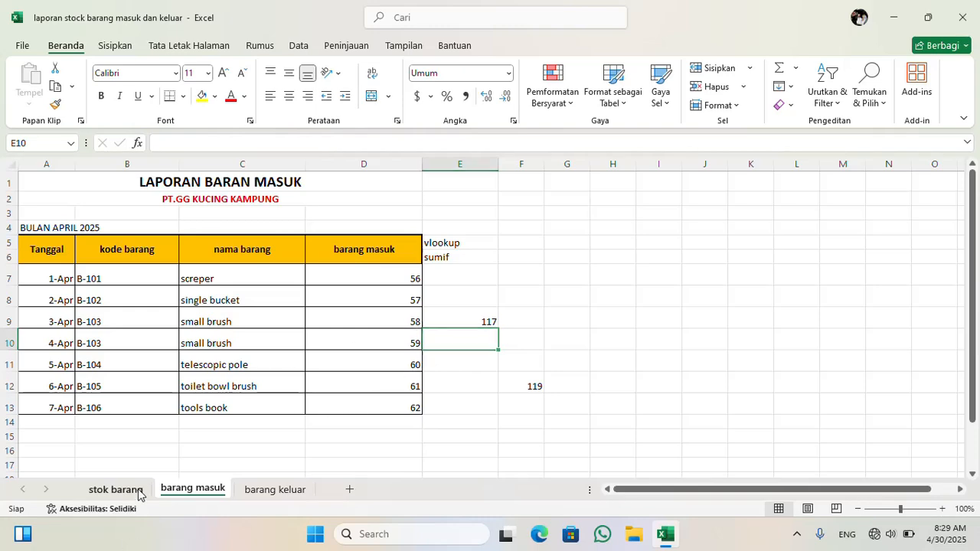
Compare the SUMIF quantities in the stok barang sheet with the entries and check sum in the barang masuk sheet.
{"action": "left_click", "coordinate": [115, 490]}
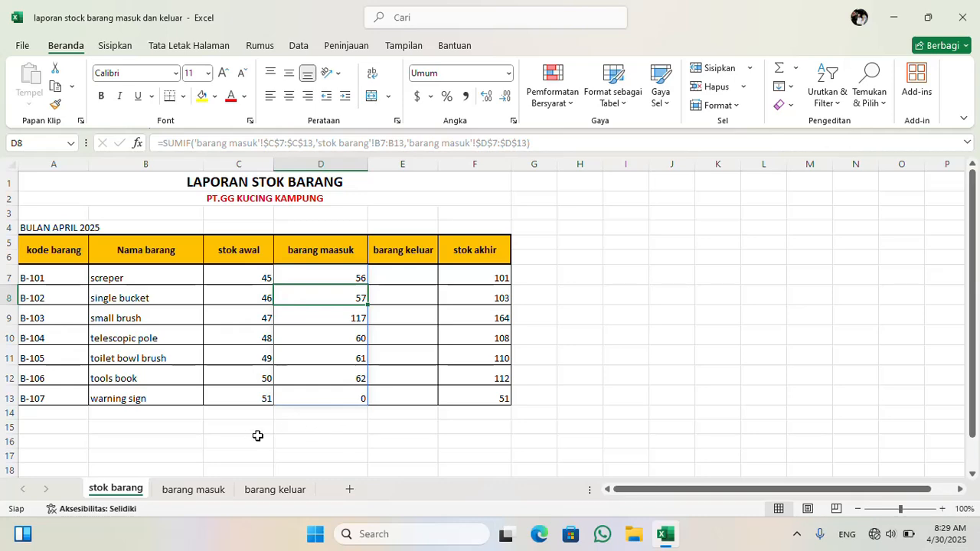
{"action": "left_click", "coordinate": [209, 494]}
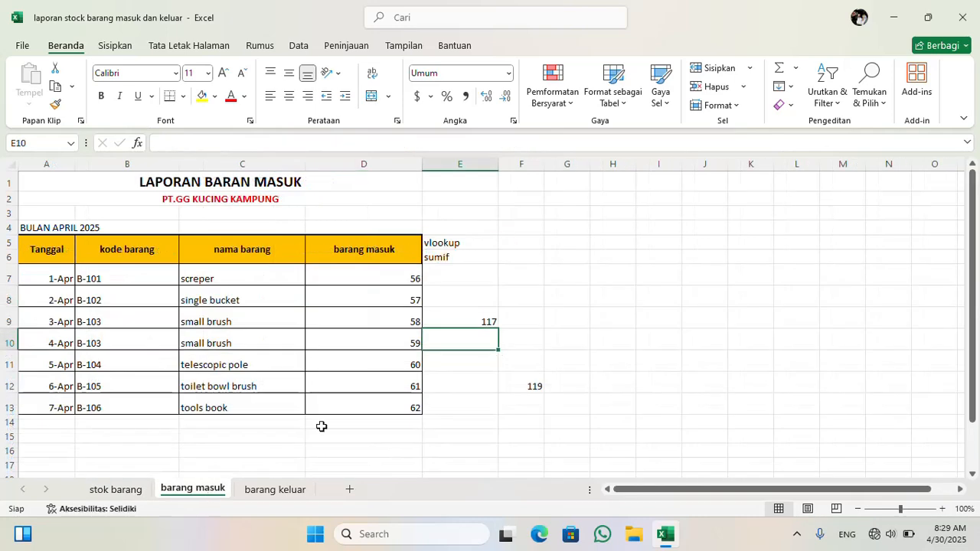
{"action": "left_click", "coordinate": [138, 496]}
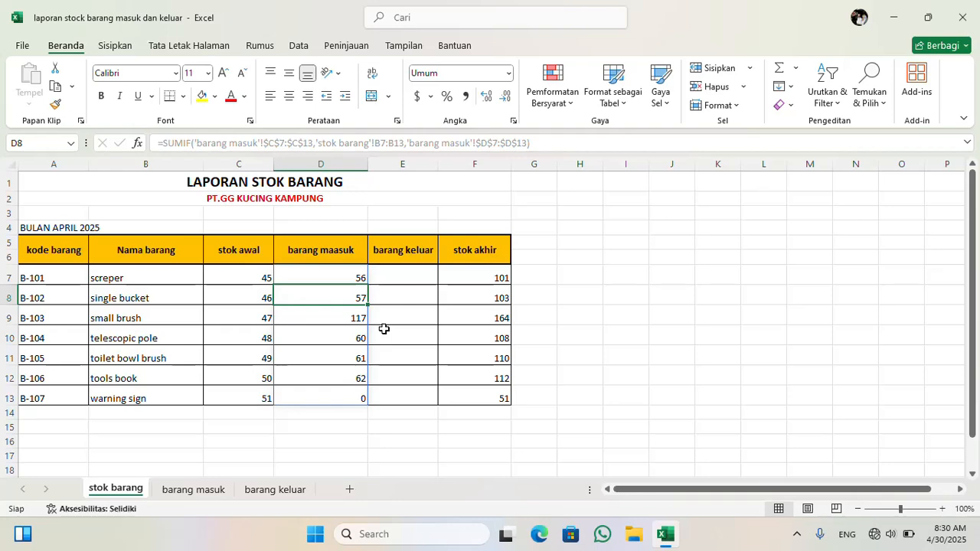
{"action": "left_click", "coordinate": [188, 491]}
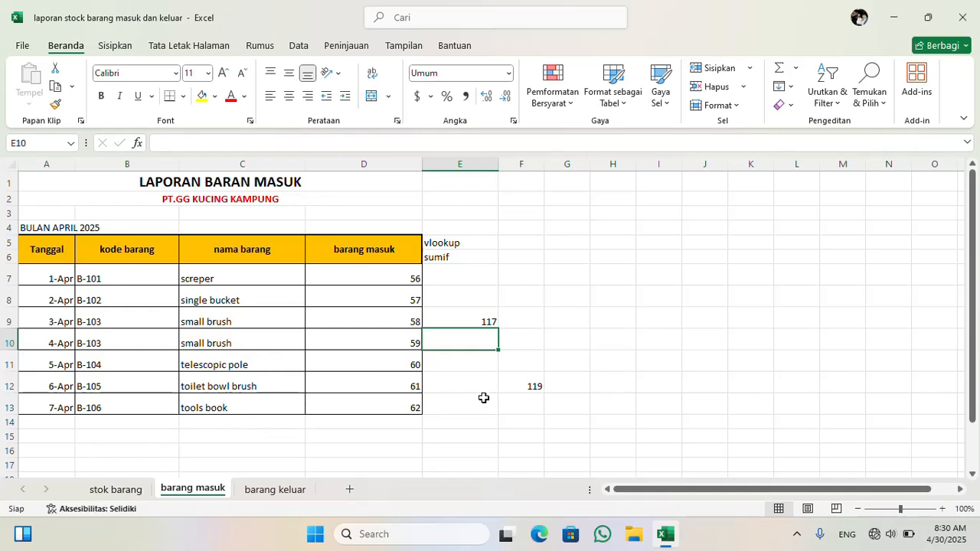
{"action": "left_click", "coordinate": [90, 490]}
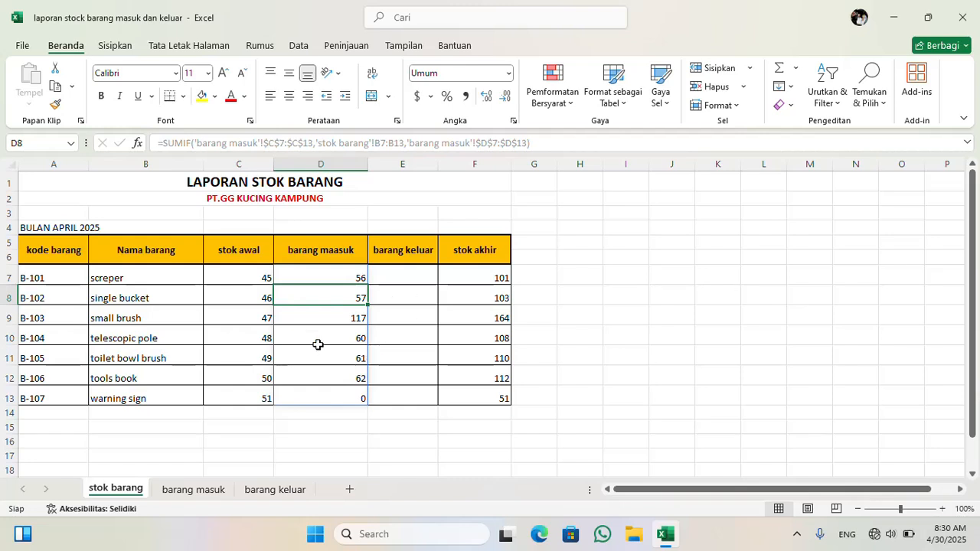
Start a SUMIF formula in E7 of the stok barang sheet with the absolute range 'barang keluar'!$C$7:$C$13.
{"action": "double_click", "coordinate": [406, 274]}
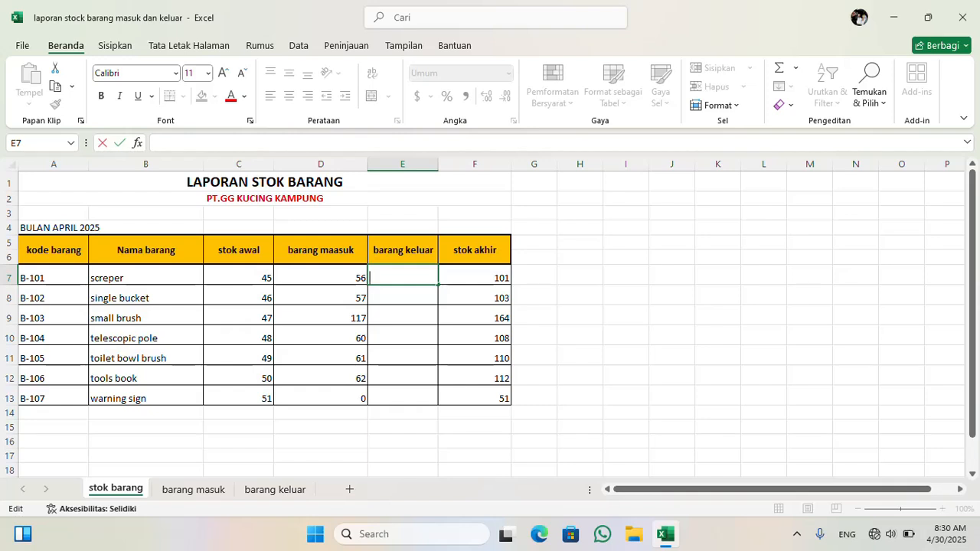
{"action": "type", "text": "=SUM"}
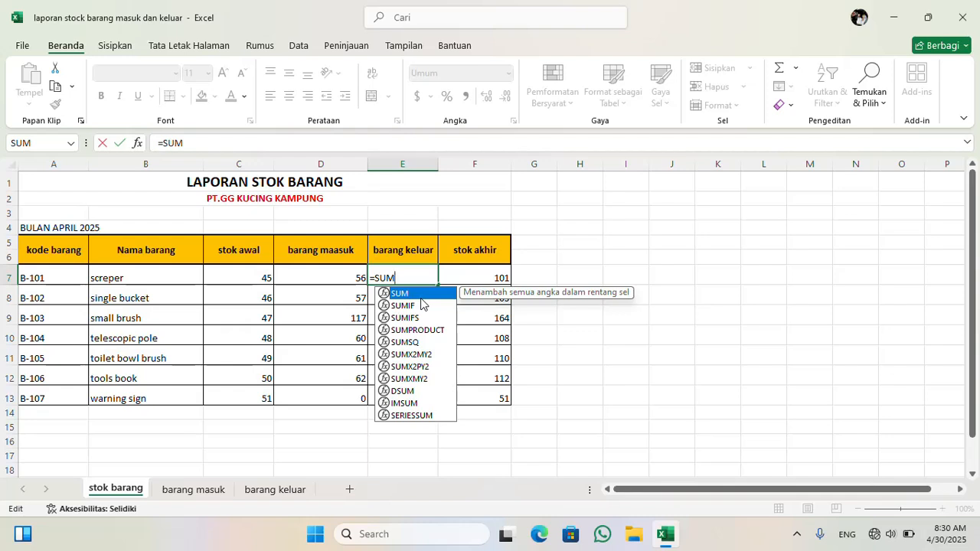
{"action": "type", "text": "("}
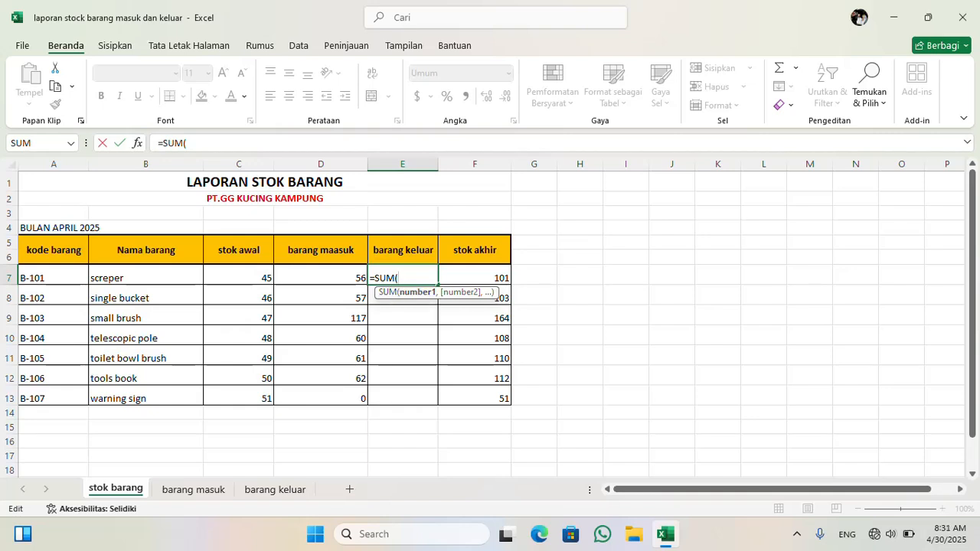
{"action": "key", "text": "BackSpace"}
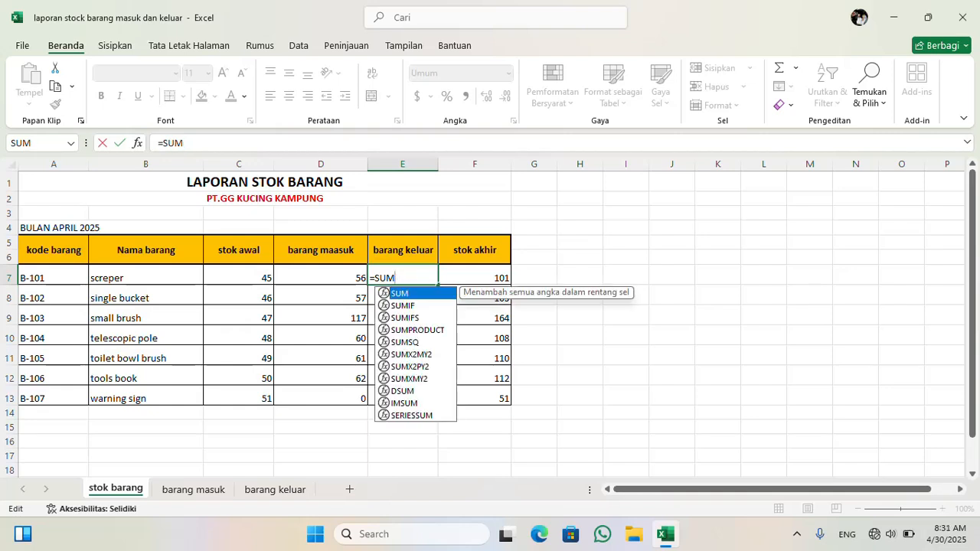
{"action": "double_click", "coordinate": [386, 309]}
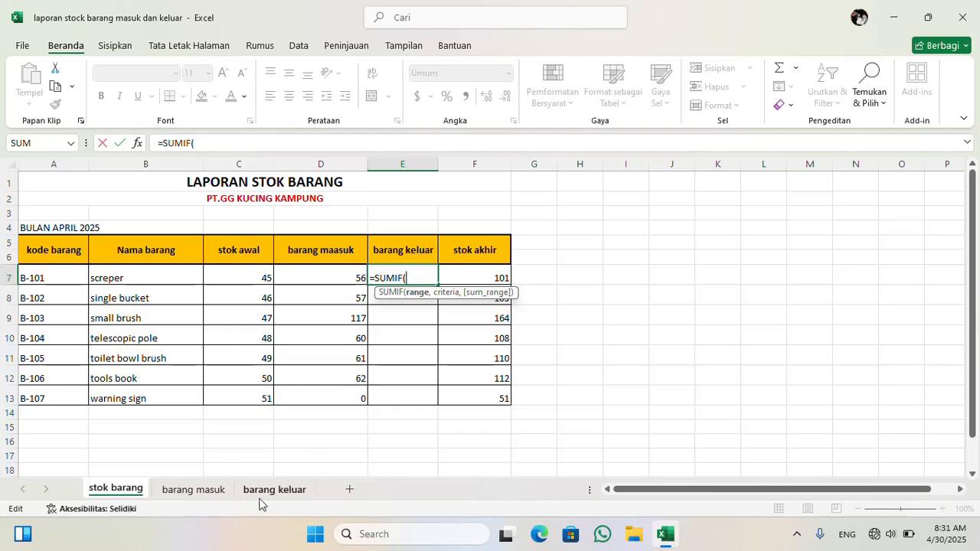
{"action": "left_click", "coordinate": [296, 492]}
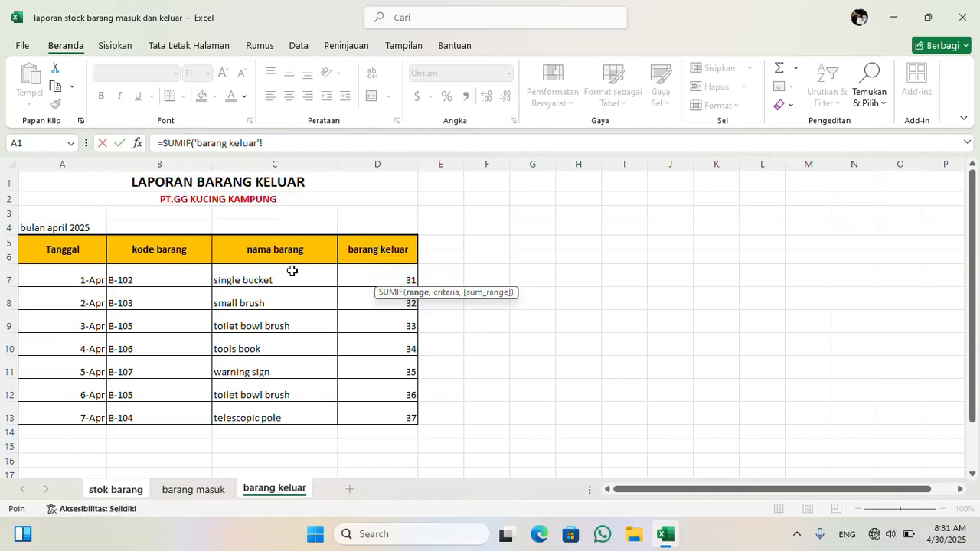
{"action": "left_click_drag", "start_coordinate": [293, 271], "coordinate": [279, 408]}
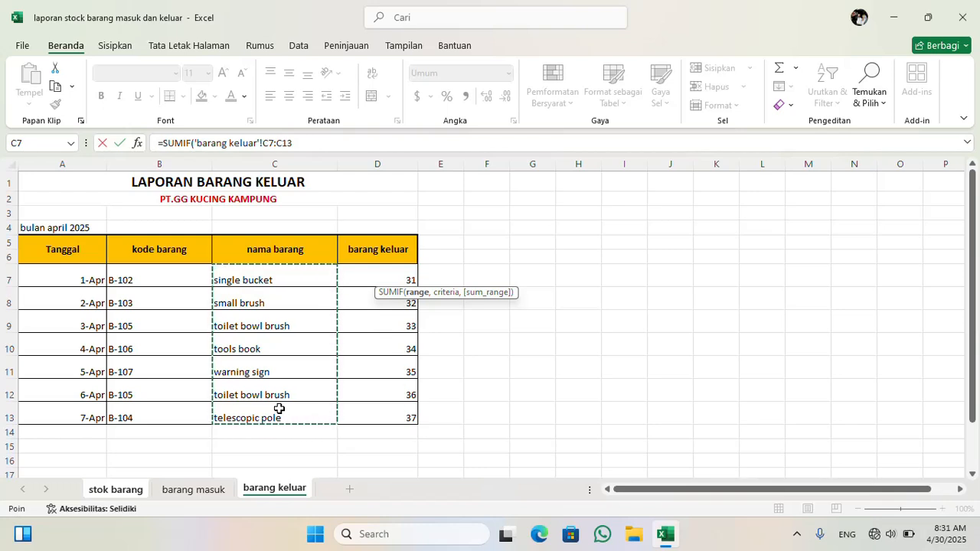
{"action": "key", "text": "F4"}
{"action": "type", "text": ","}
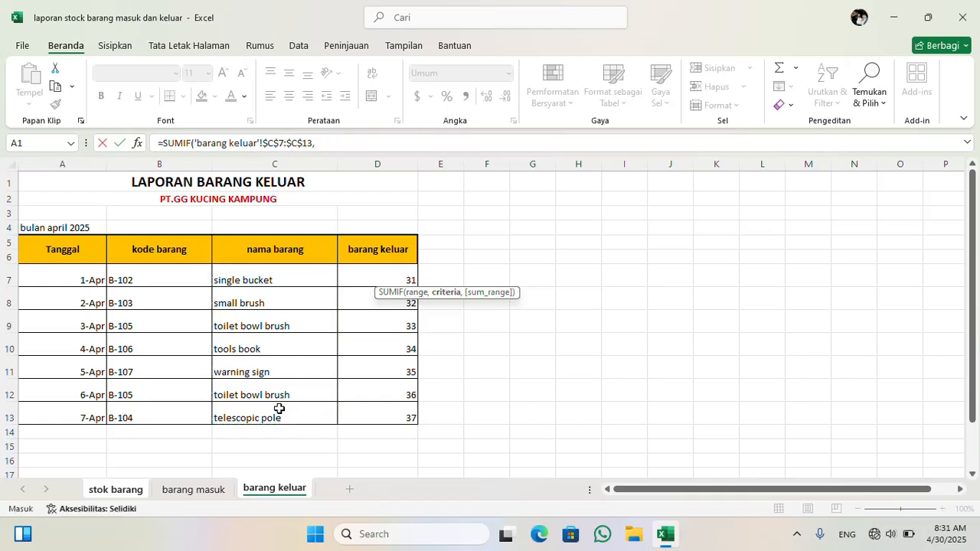
Complete the SUMIF formula in E7 of stok barang with criteria 'stok barang'!B7:B13 and sum range 'barang keluar'!D7:D13.
{"action": "left_click", "coordinate": [125, 496]}
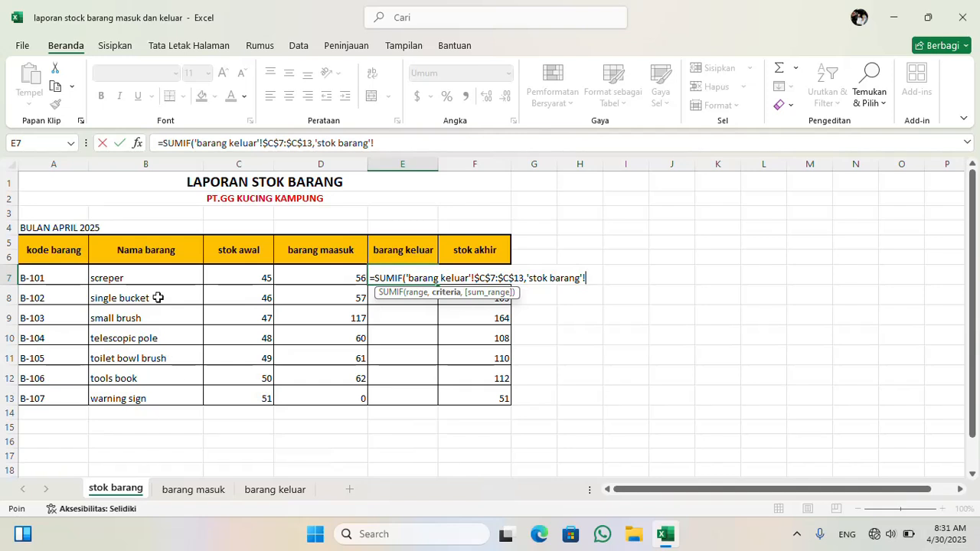
{"action": "left_click_drag", "start_coordinate": [151, 278], "coordinate": [140, 398]}
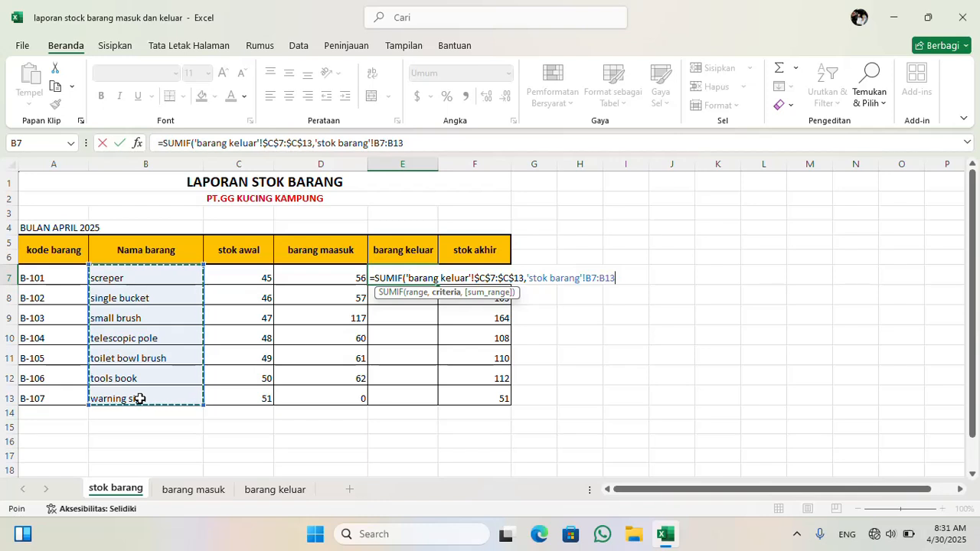
{"action": "type", "text": ","}
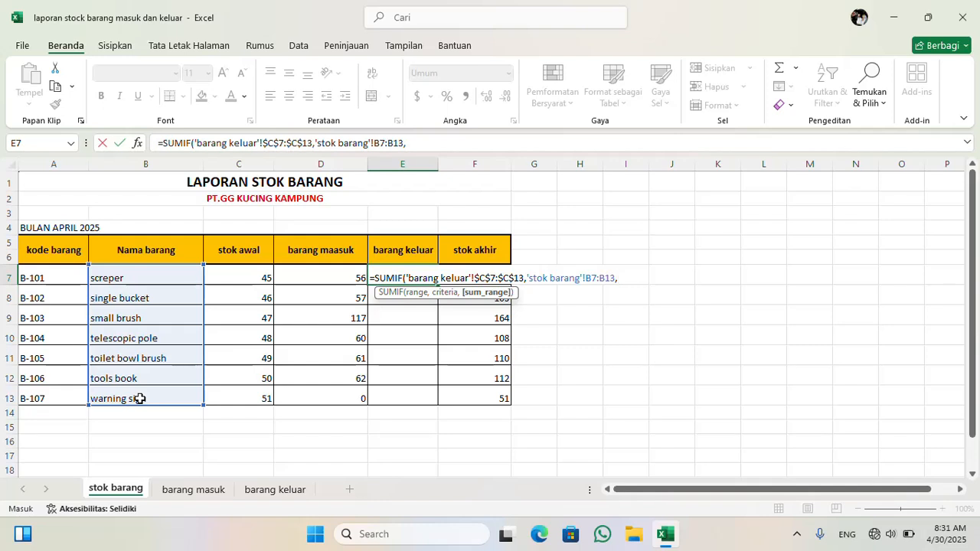
{"action": "left_click", "coordinate": [294, 489]}
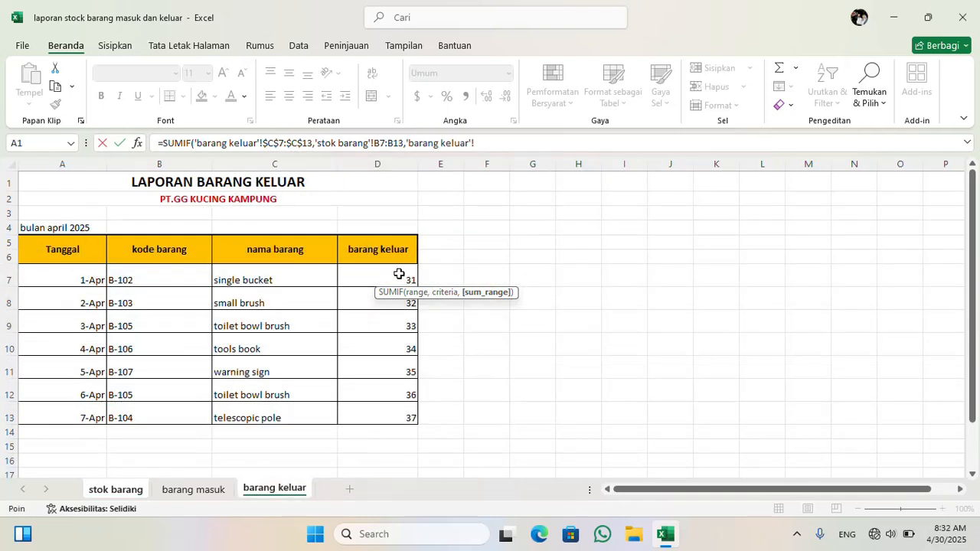
{"action": "left_click_drag", "start_coordinate": [399, 273], "coordinate": [392, 410]}
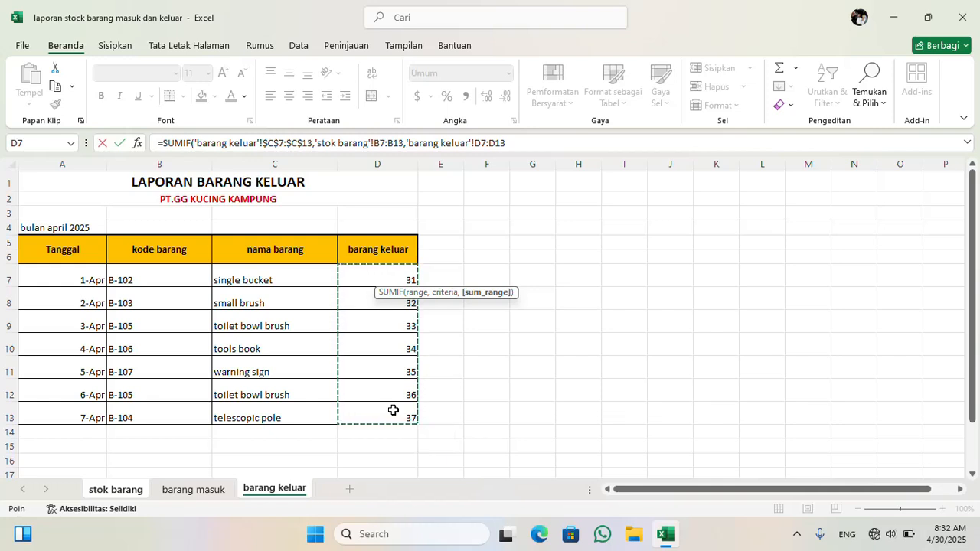
{"action": "type", "text": ")"}
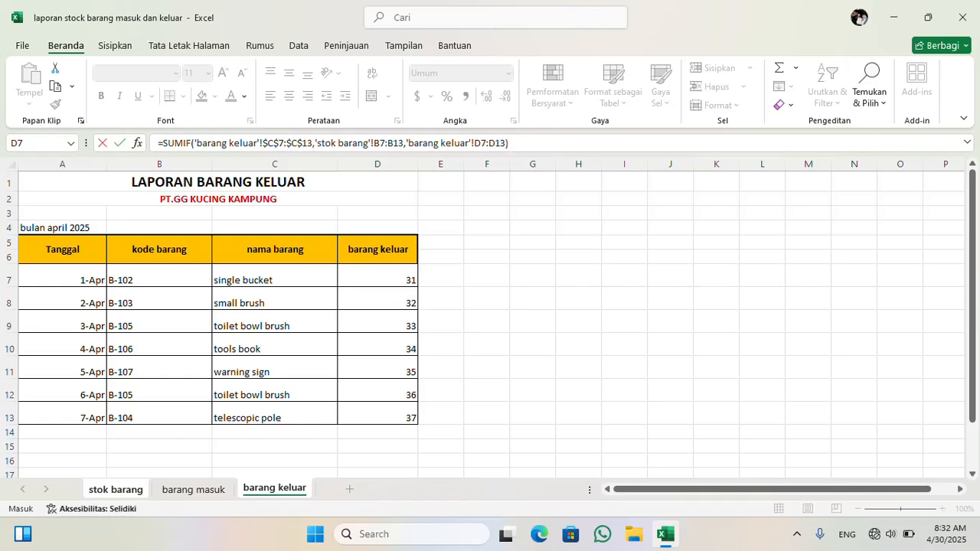
{"action": "key", "text": "Return"}
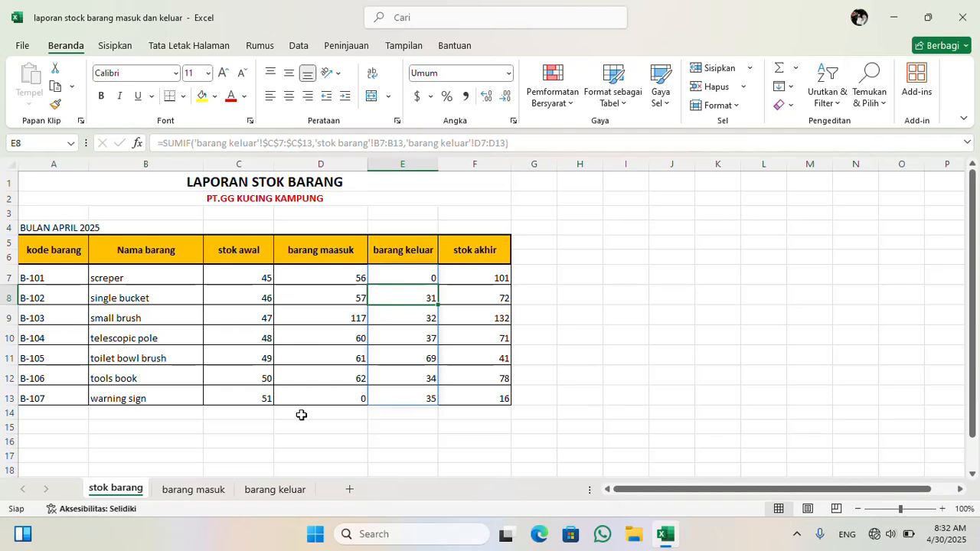
Compare the outgoing quantities in the stok barang sheet with the dated entries in the barang keluar sheet, also viewing the barang masuk sheet.
{"action": "left_click", "coordinate": [282, 489]}
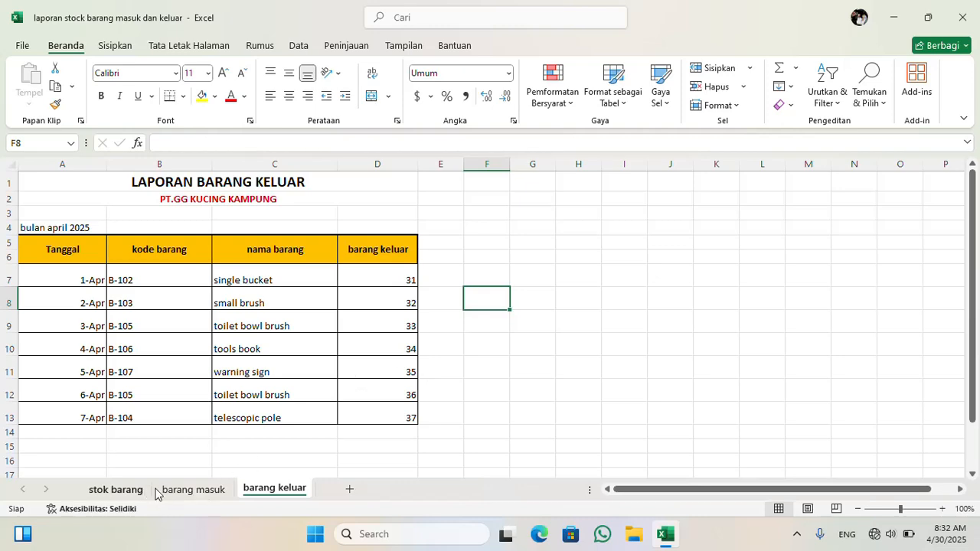
{"action": "left_click", "coordinate": [186, 489]}
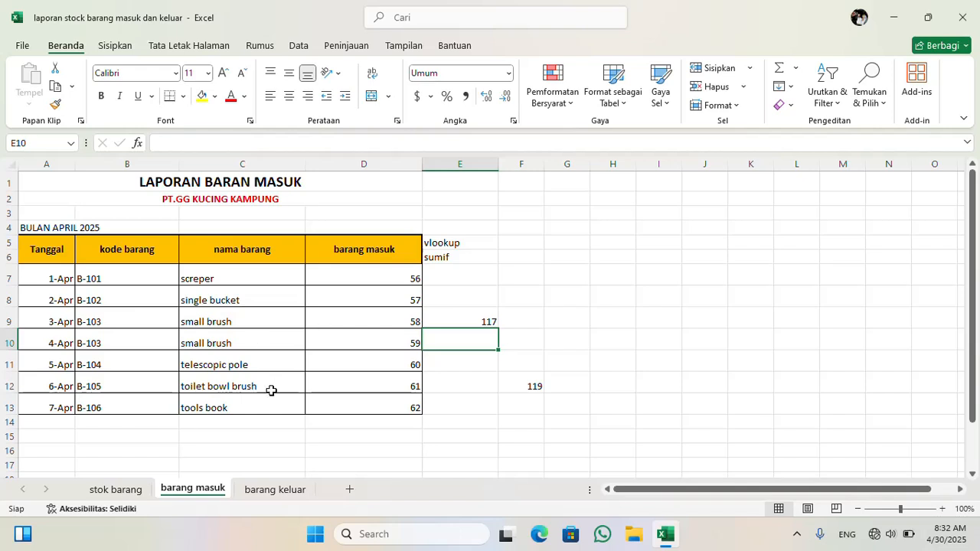
{"action": "left_click", "coordinate": [282, 490]}
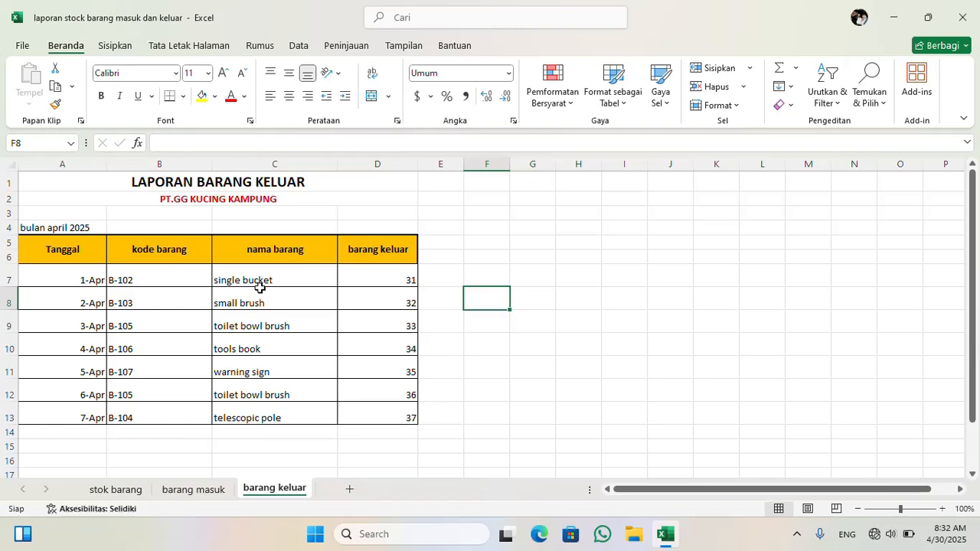
{"action": "left_click", "coordinate": [92, 493]}
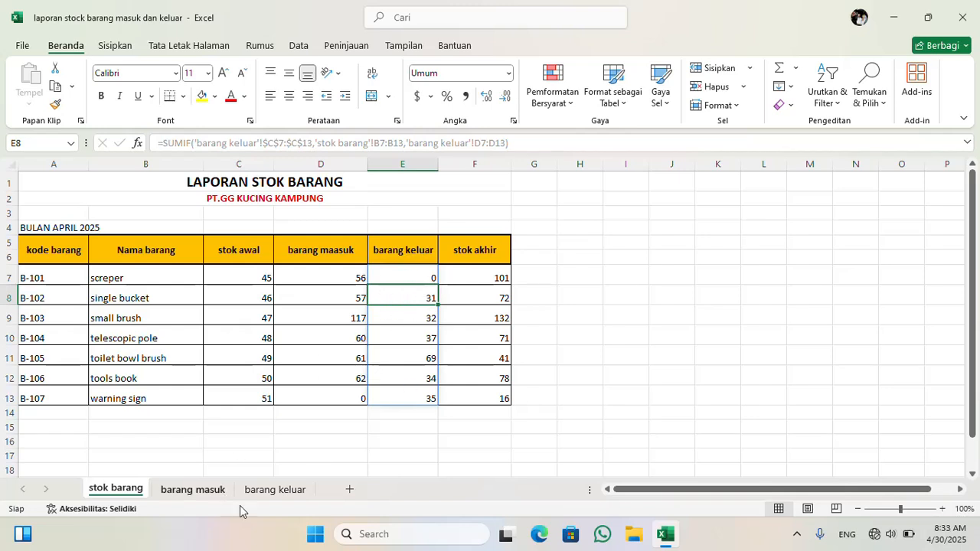
{"action": "left_click", "coordinate": [272, 490]}
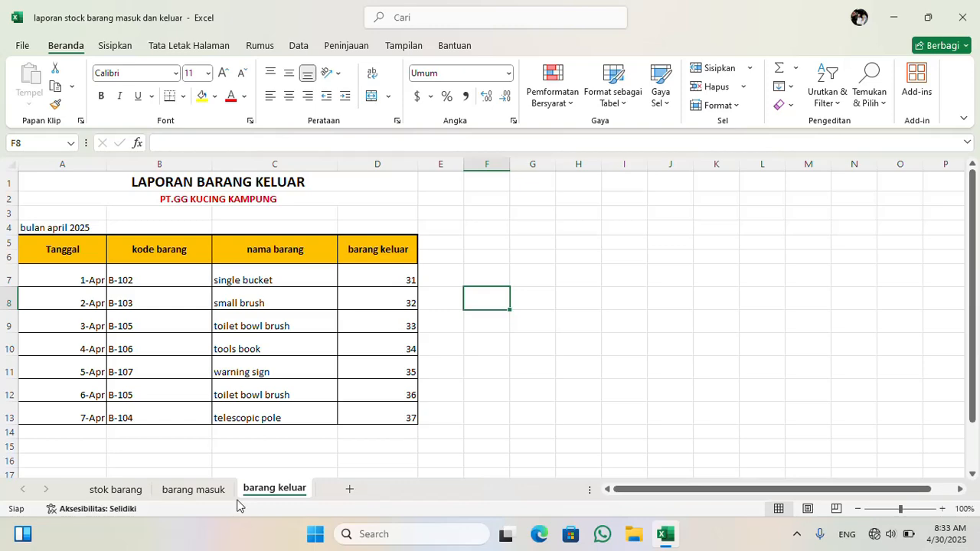
{"action": "left_click", "coordinate": [115, 492]}
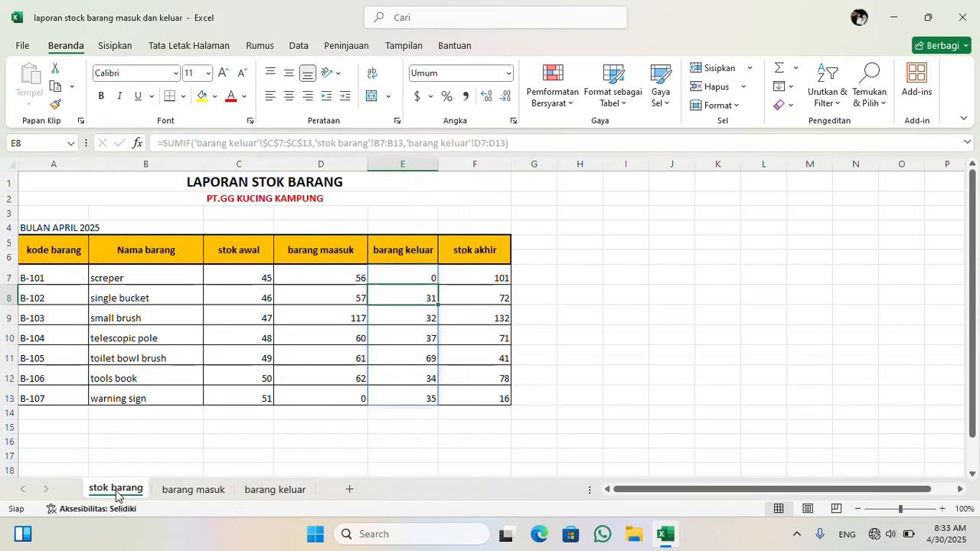
{"action": "left_click", "coordinate": [260, 494]}
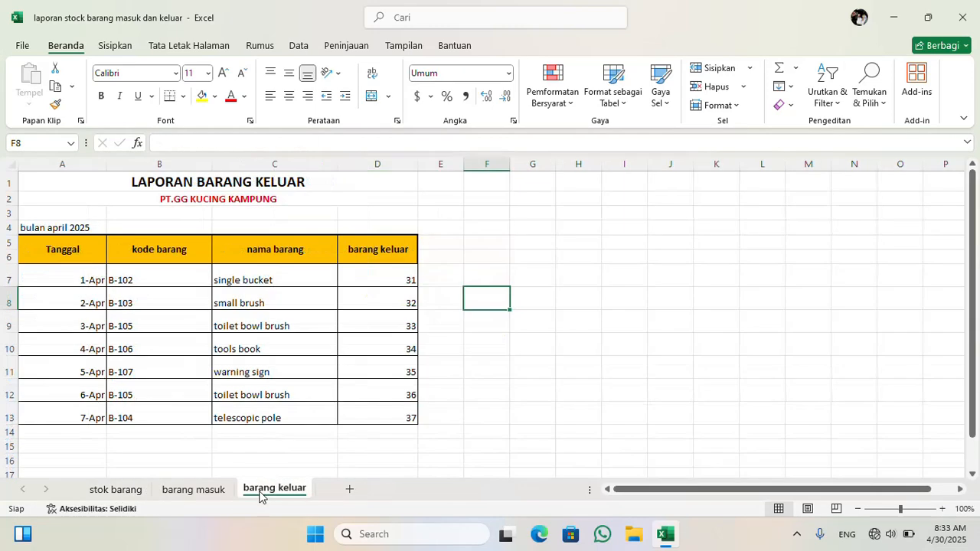
{"action": "left_click", "coordinate": [142, 496]}
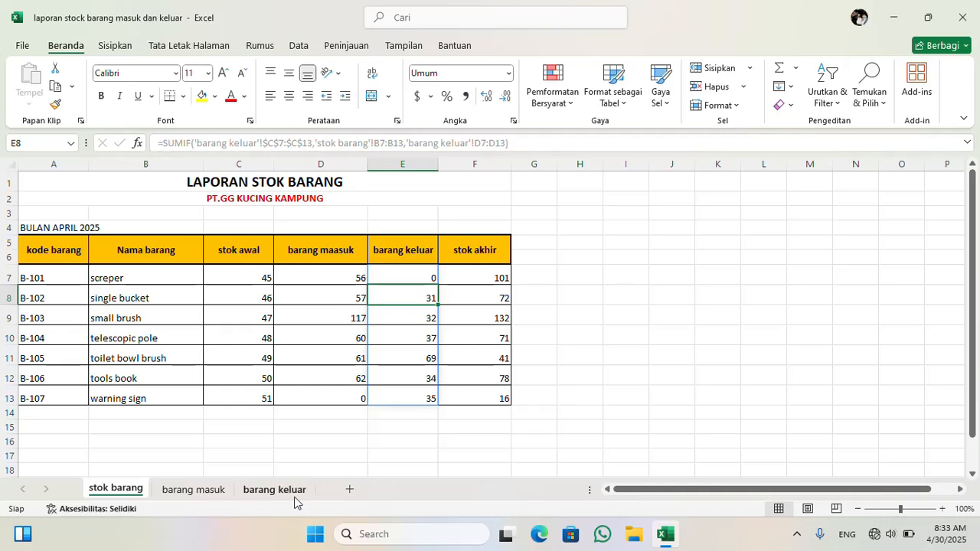
{"action": "left_click", "coordinate": [286, 490]}
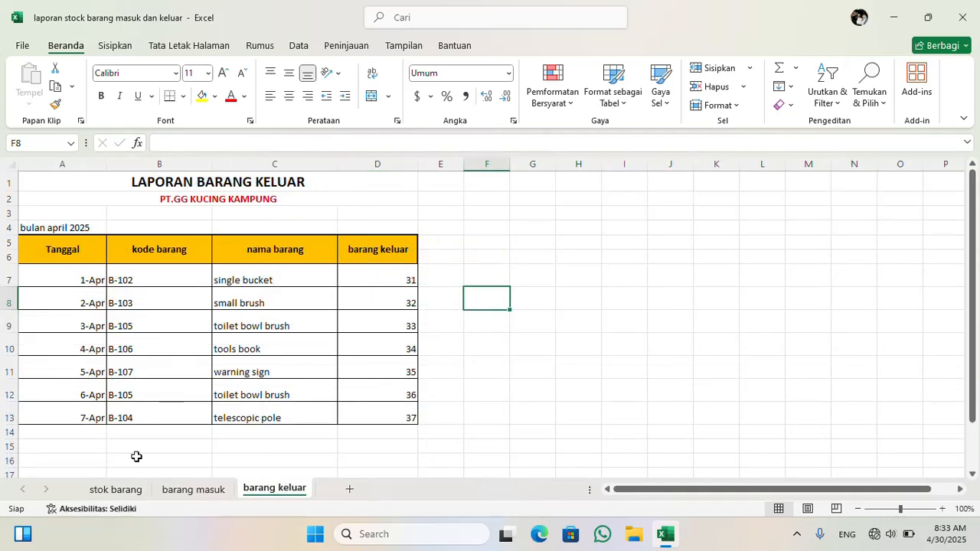
{"action": "left_click", "coordinate": [134, 494]}
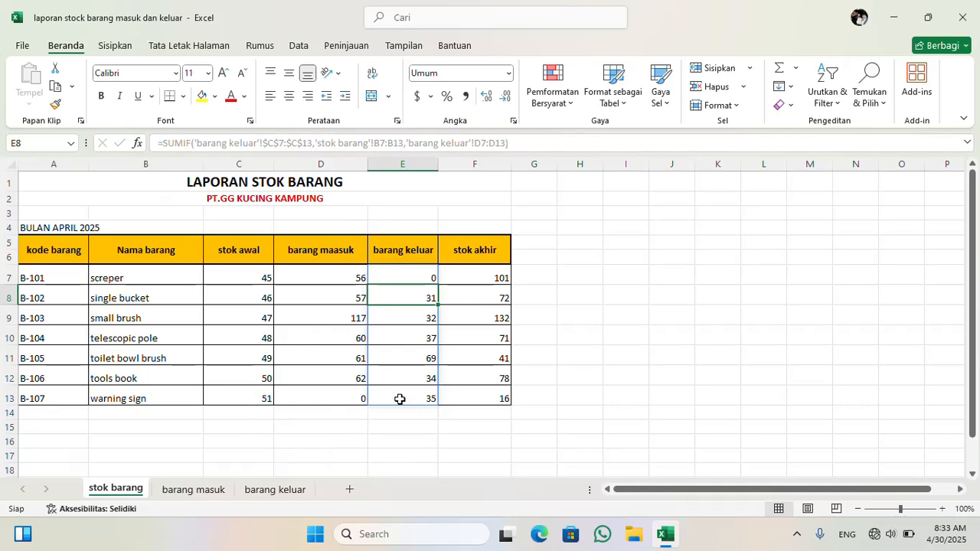
Add the two toilet bowl brush quantities in E12 of the barang keluar sheet with the check formula =D12+D9.
{"action": "left_click", "coordinate": [298, 490]}
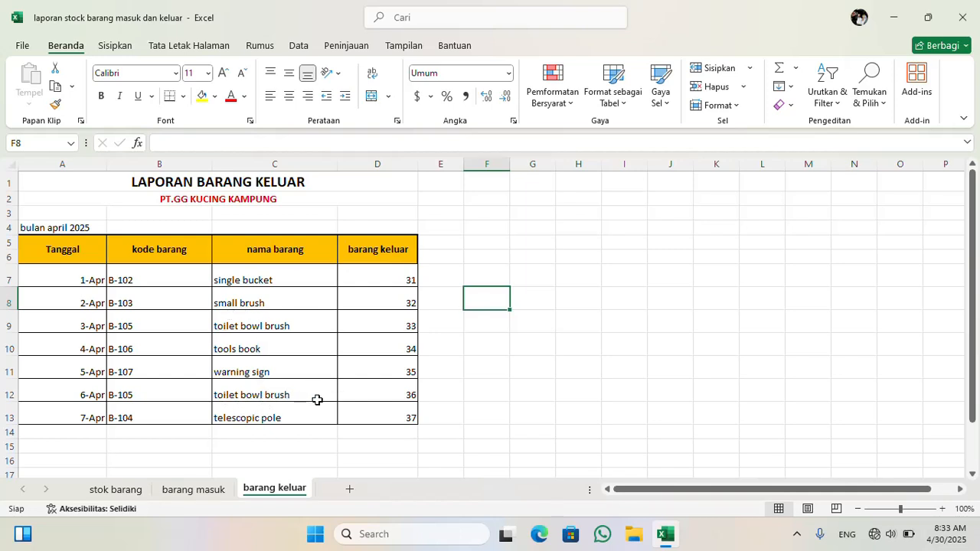
{"action": "left_click", "coordinate": [459, 394]}
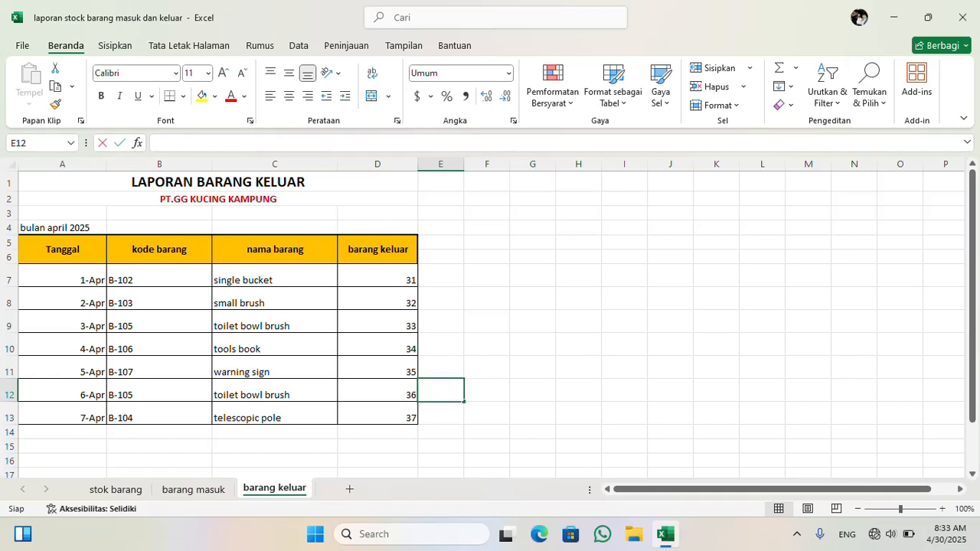
{"action": "double_click", "coordinate": [459, 394]}
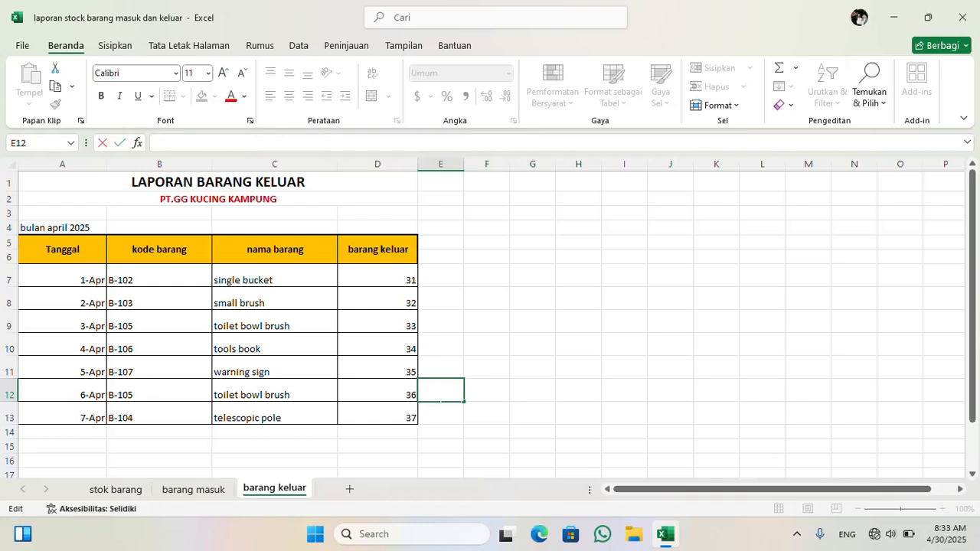
{"action": "type", "text": "="}
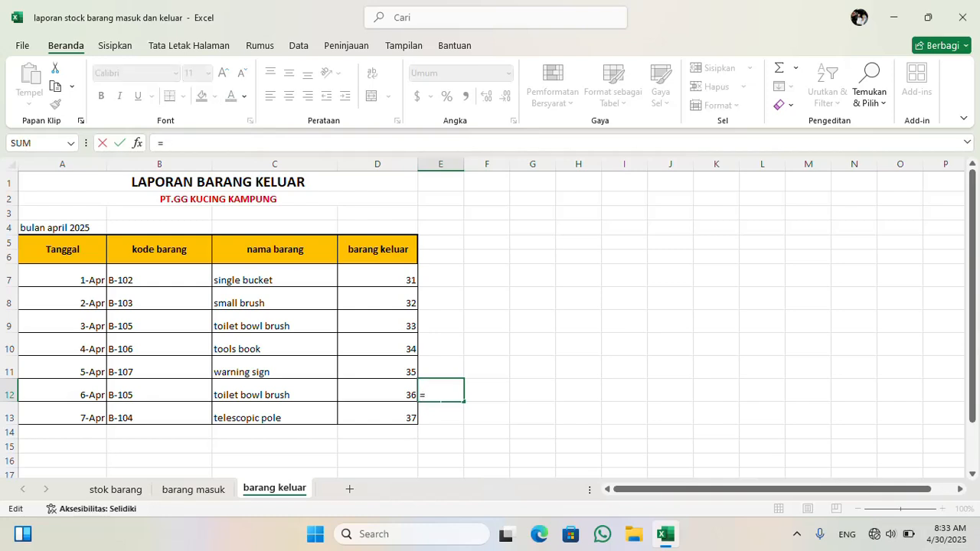
{"action": "left_click", "coordinate": [256, 392]}
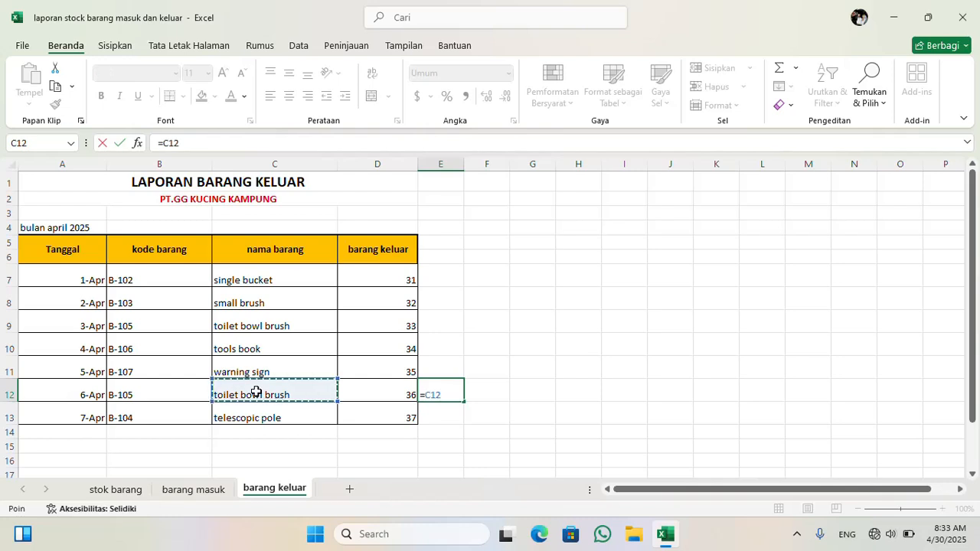
{"action": "left_click", "coordinate": [368, 396]}
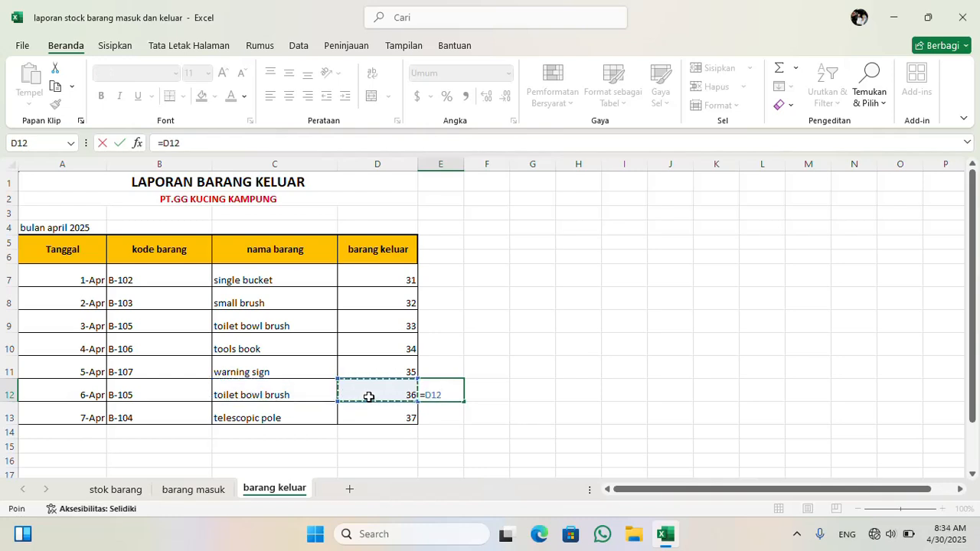
{"action": "type", "text": "+"}
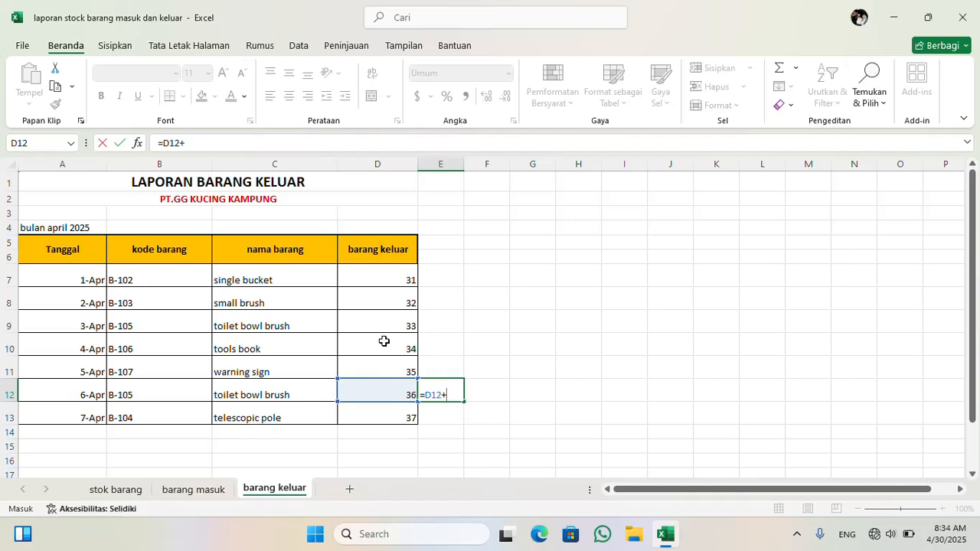
{"action": "left_click", "coordinate": [398, 323]}
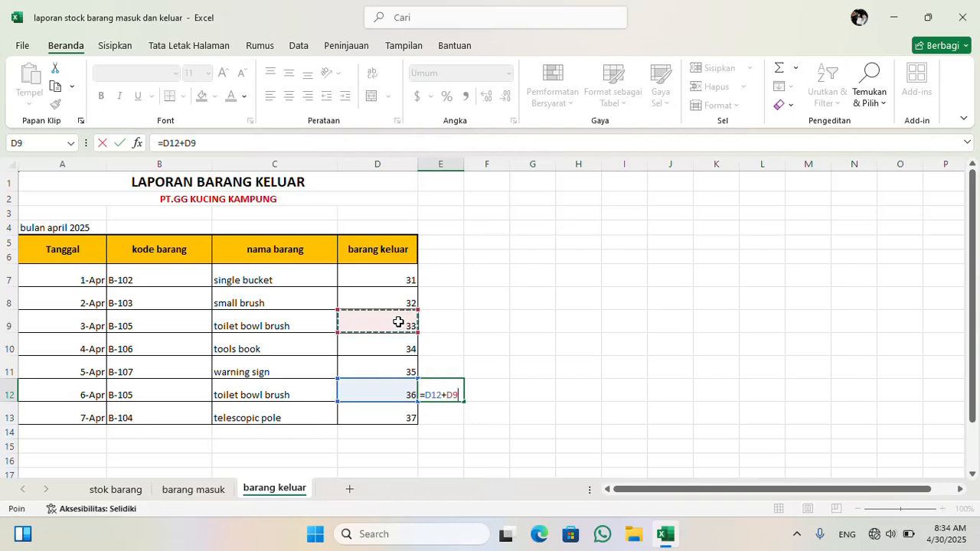
{"action": "key", "text": "Return"}
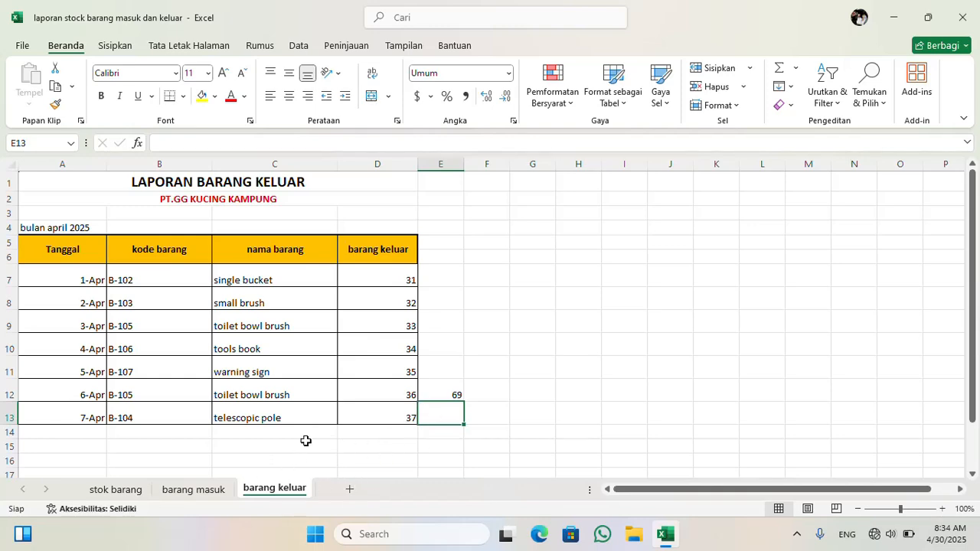
Check the toilet bowl brush's outgoing quantity in the stok barang sheet against the check sum.
{"action": "left_click", "coordinate": [125, 496]}
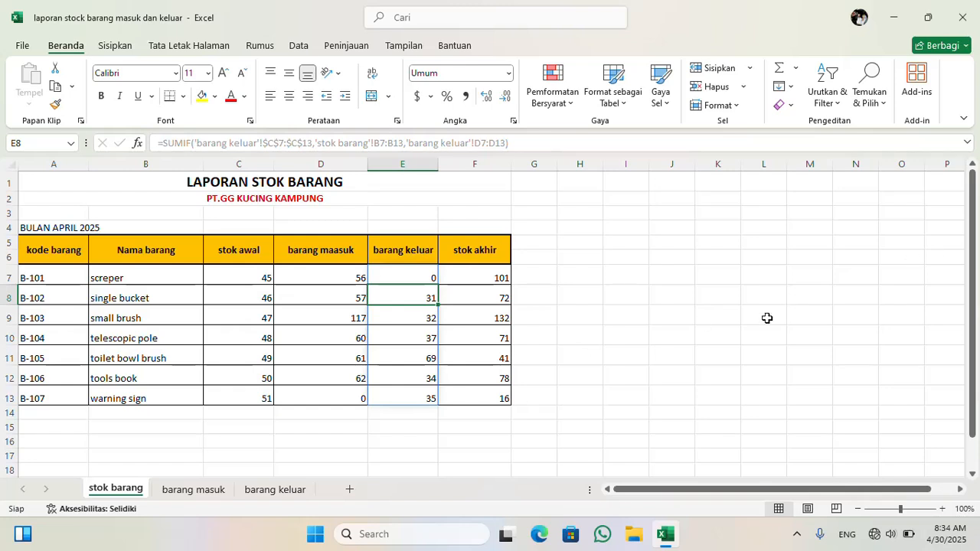
{"action": "left_click", "coordinate": [691, 330]}
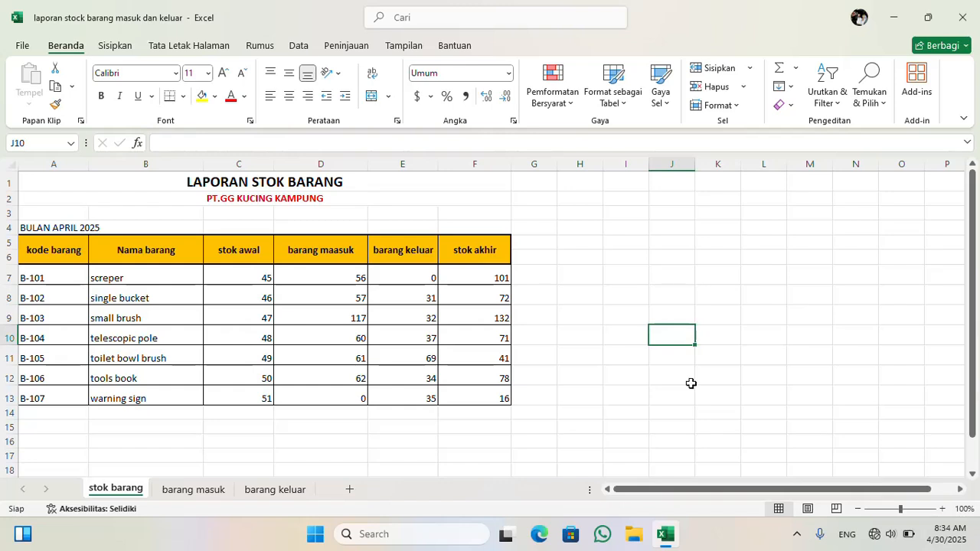
{"action": "left_click", "coordinate": [794, 536]}
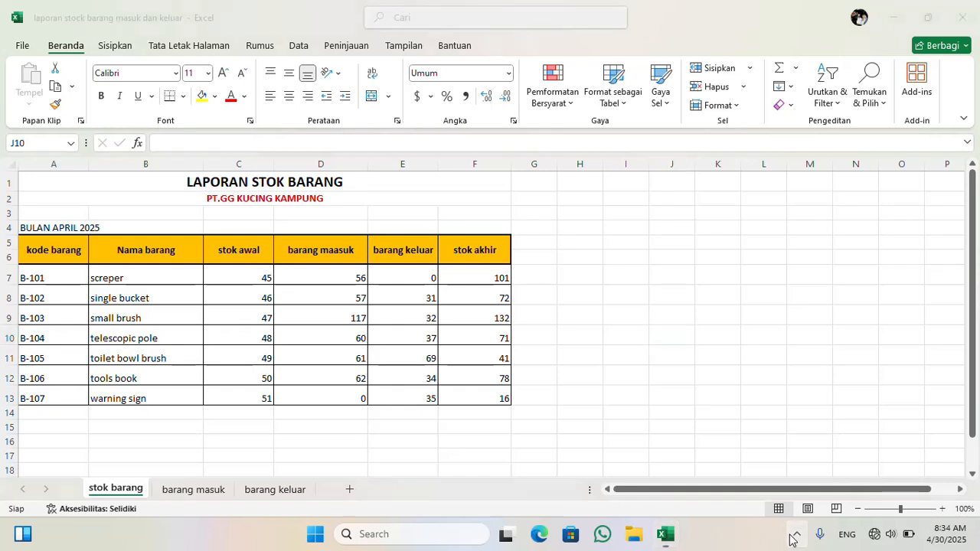
{"action": "left_click", "coordinate": [755, 491]}
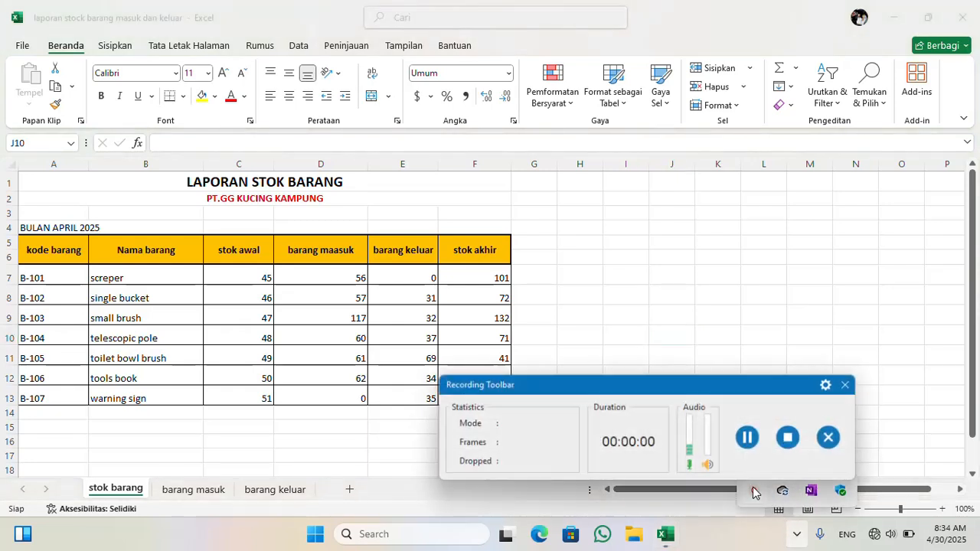